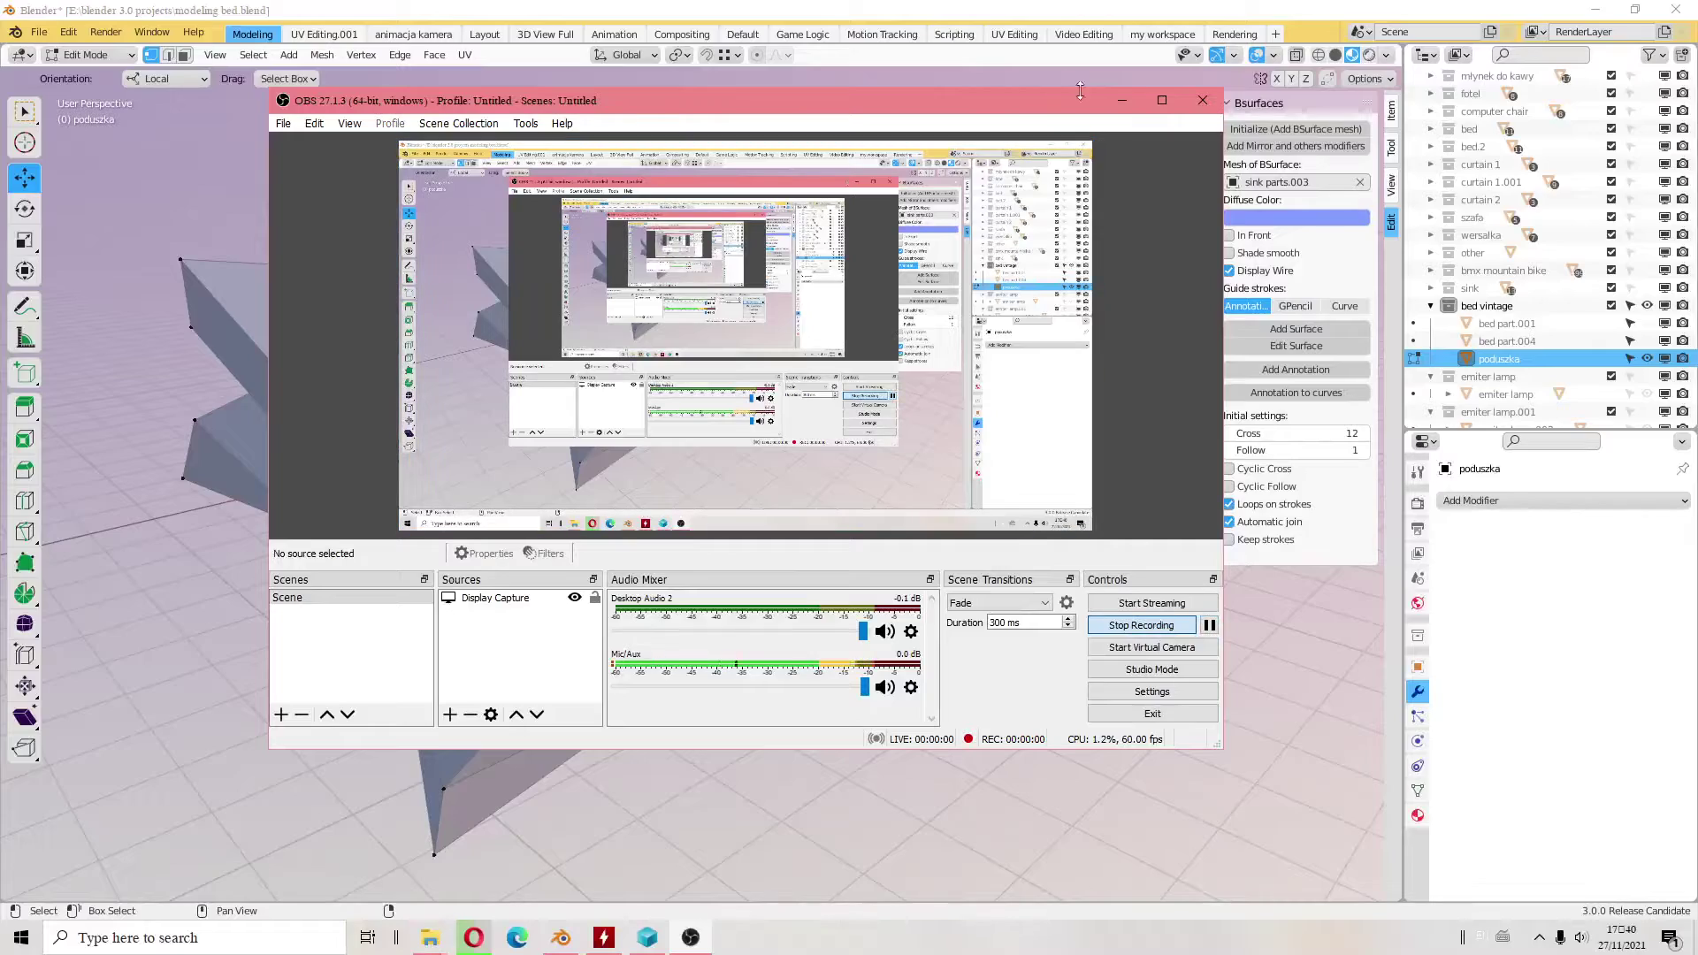
- Cut a first vertical edge loop across the poduszka cushion mesh
{"action": "left_click", "coordinate": [1121, 100]}
{"action": "left_click", "coordinate": [953, 635]}
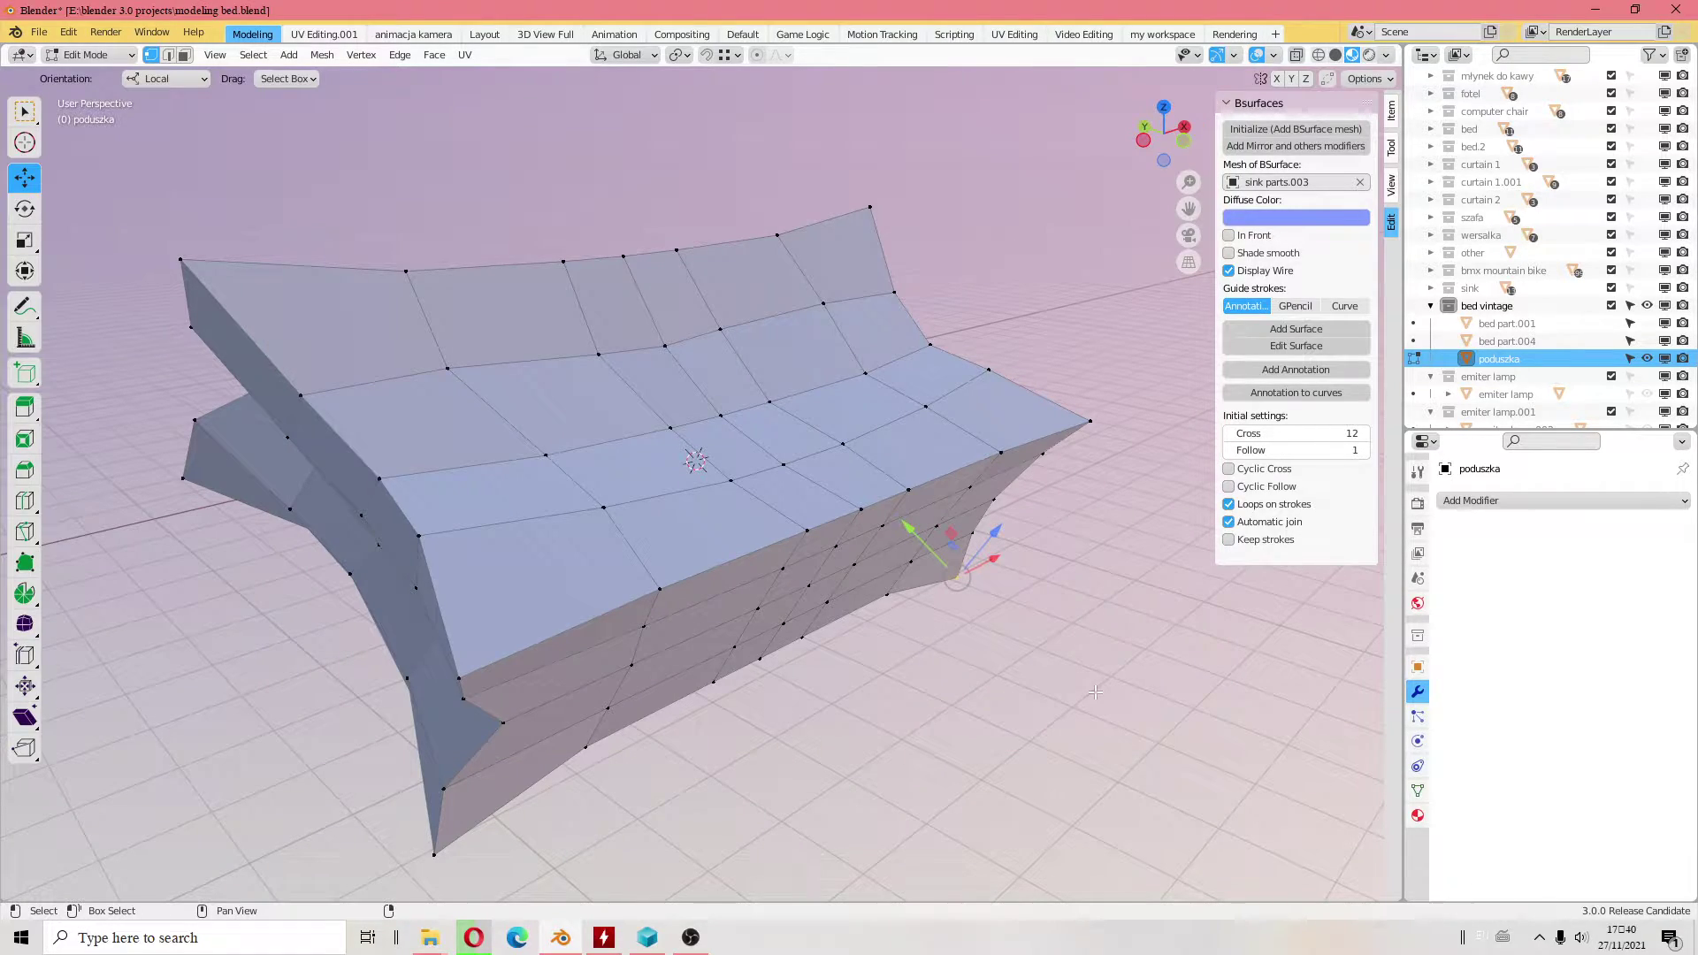
{"action": "mouse_move", "coordinate": [1095, 693]}
{"action": "middle_mouse_down"}
{"action": "mouse_move", "coordinate": [792, 610]}
{"action": "mouse_move", "coordinate": [812, 587]}
{"action": "mouse_move", "coordinate": [738, 549]}
{"action": "middle_mouse_up"}
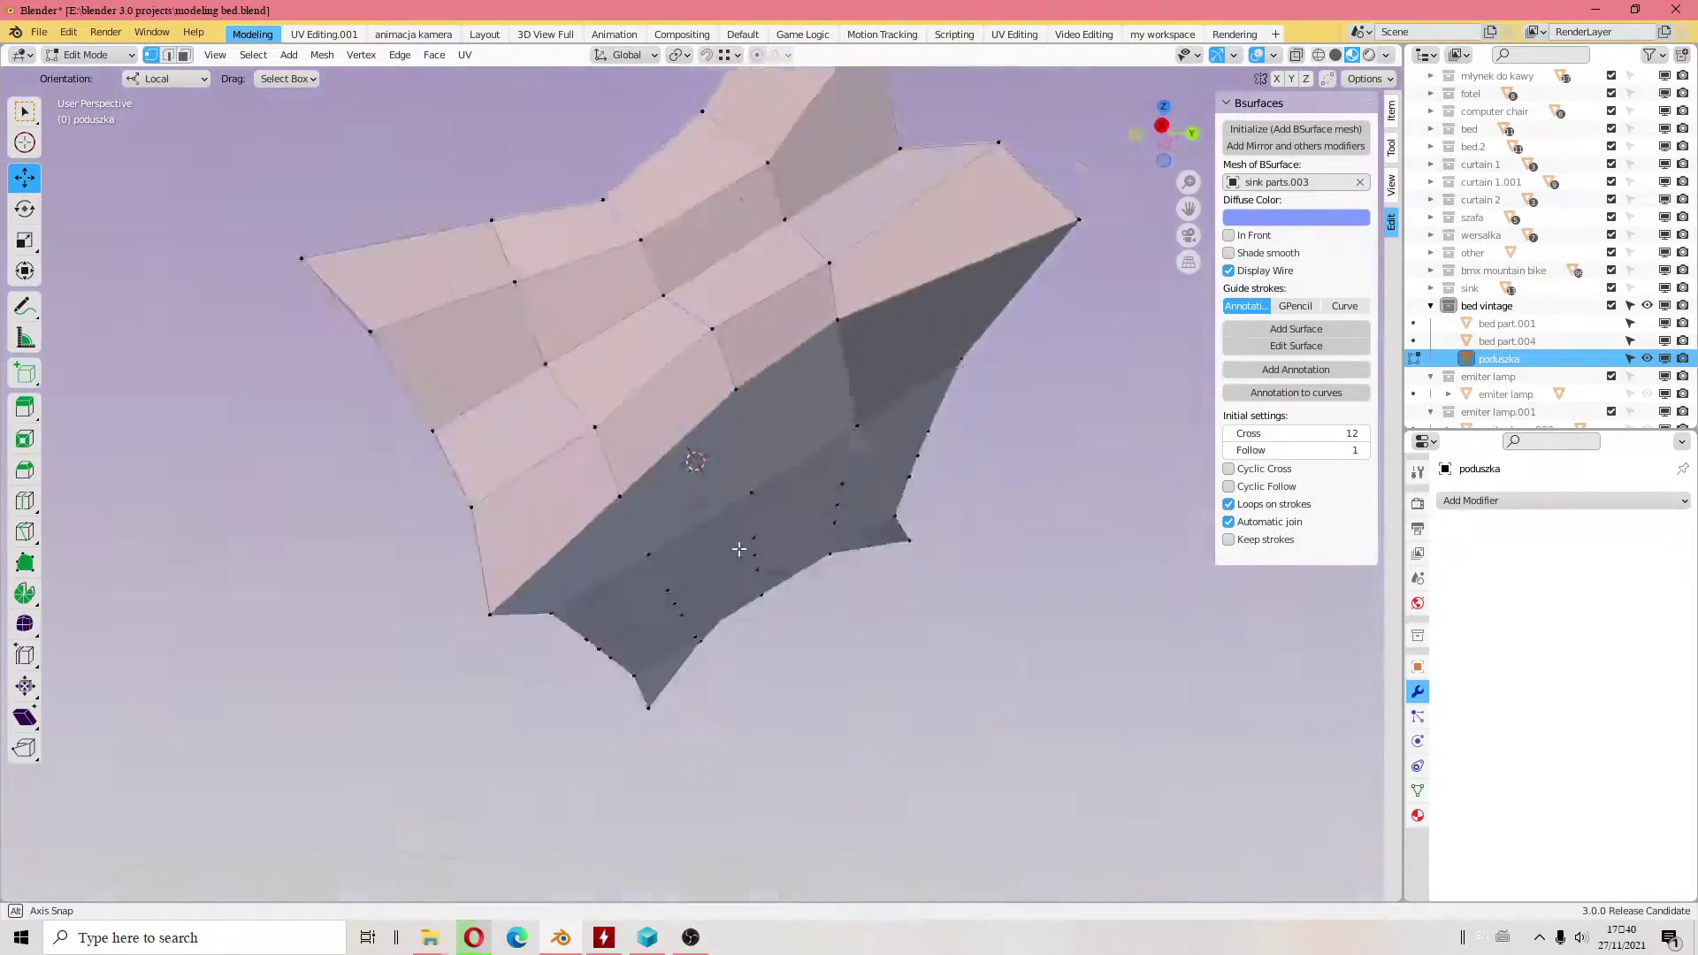
{"action": "mouse_move", "coordinate": [738, 550]}
{"action": "middle_mouse_down"}
{"action": "mouse_move", "coordinate": [452, 349]}
{"action": "mouse_move", "coordinate": [457, 480]}
{"action": "middle_mouse_up"}
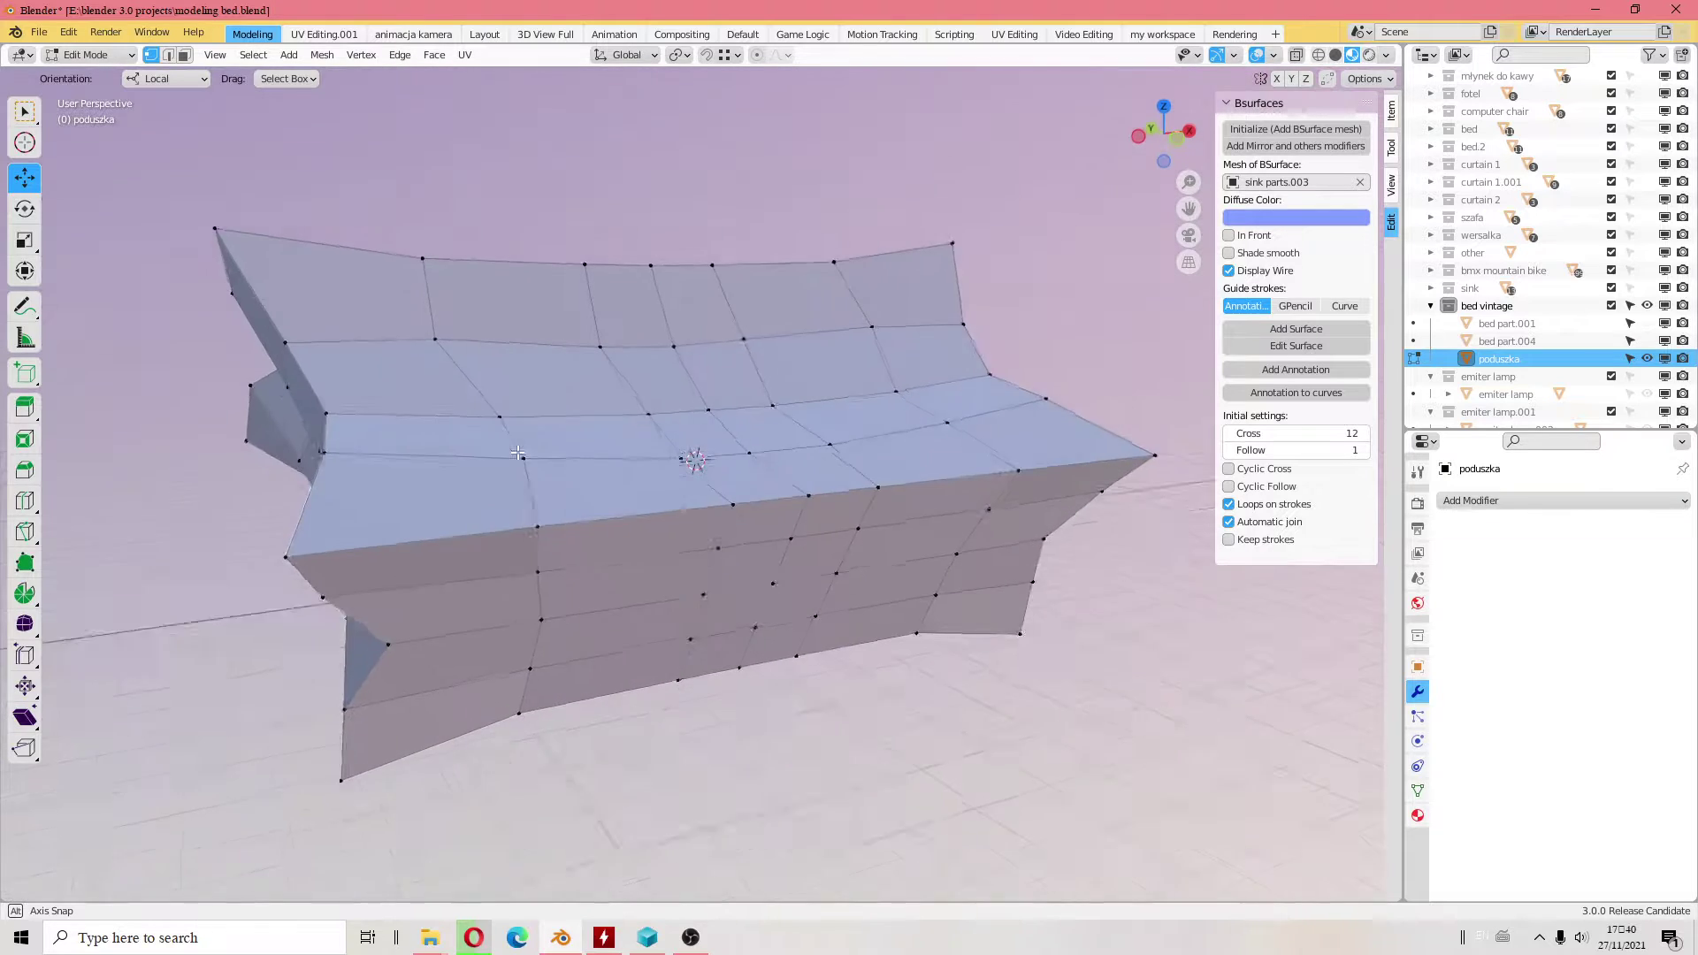
{"action": "key", "text": "ctrl+r"}
{"action": "left_click", "coordinate": [420, 505]}
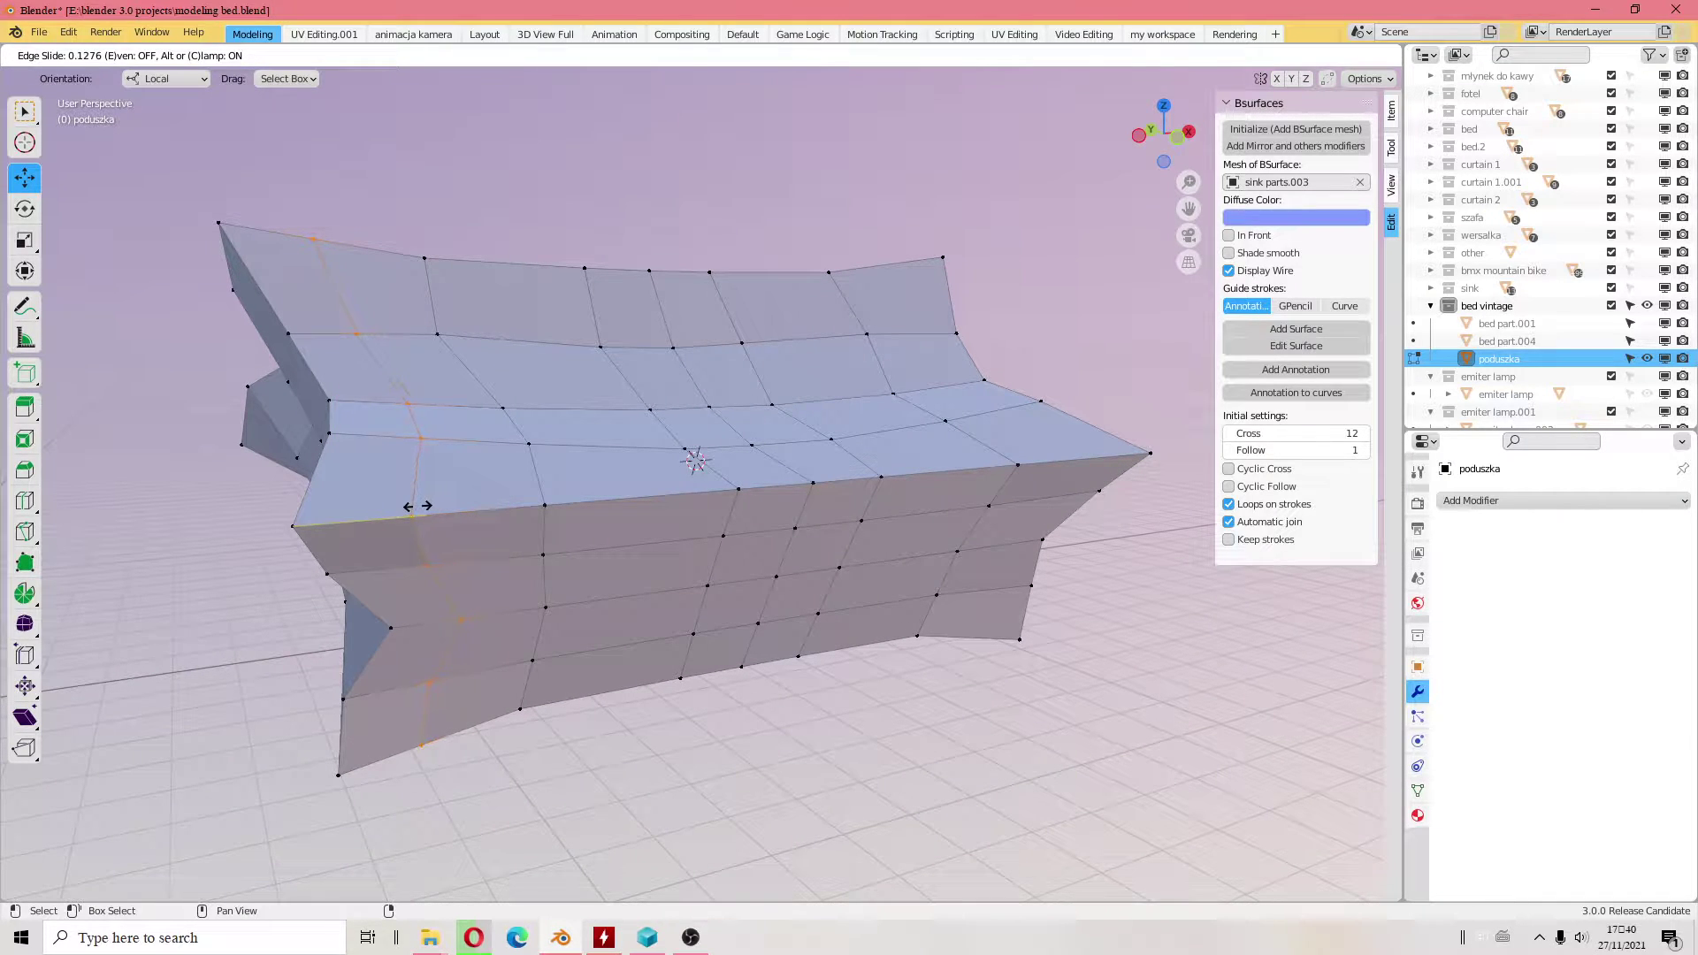
{"action": "left_click", "coordinate": [417, 505]}
{"action": "middle_click_drag", "start_coordinate": [416, 505], "coordinate": [903, 597]}
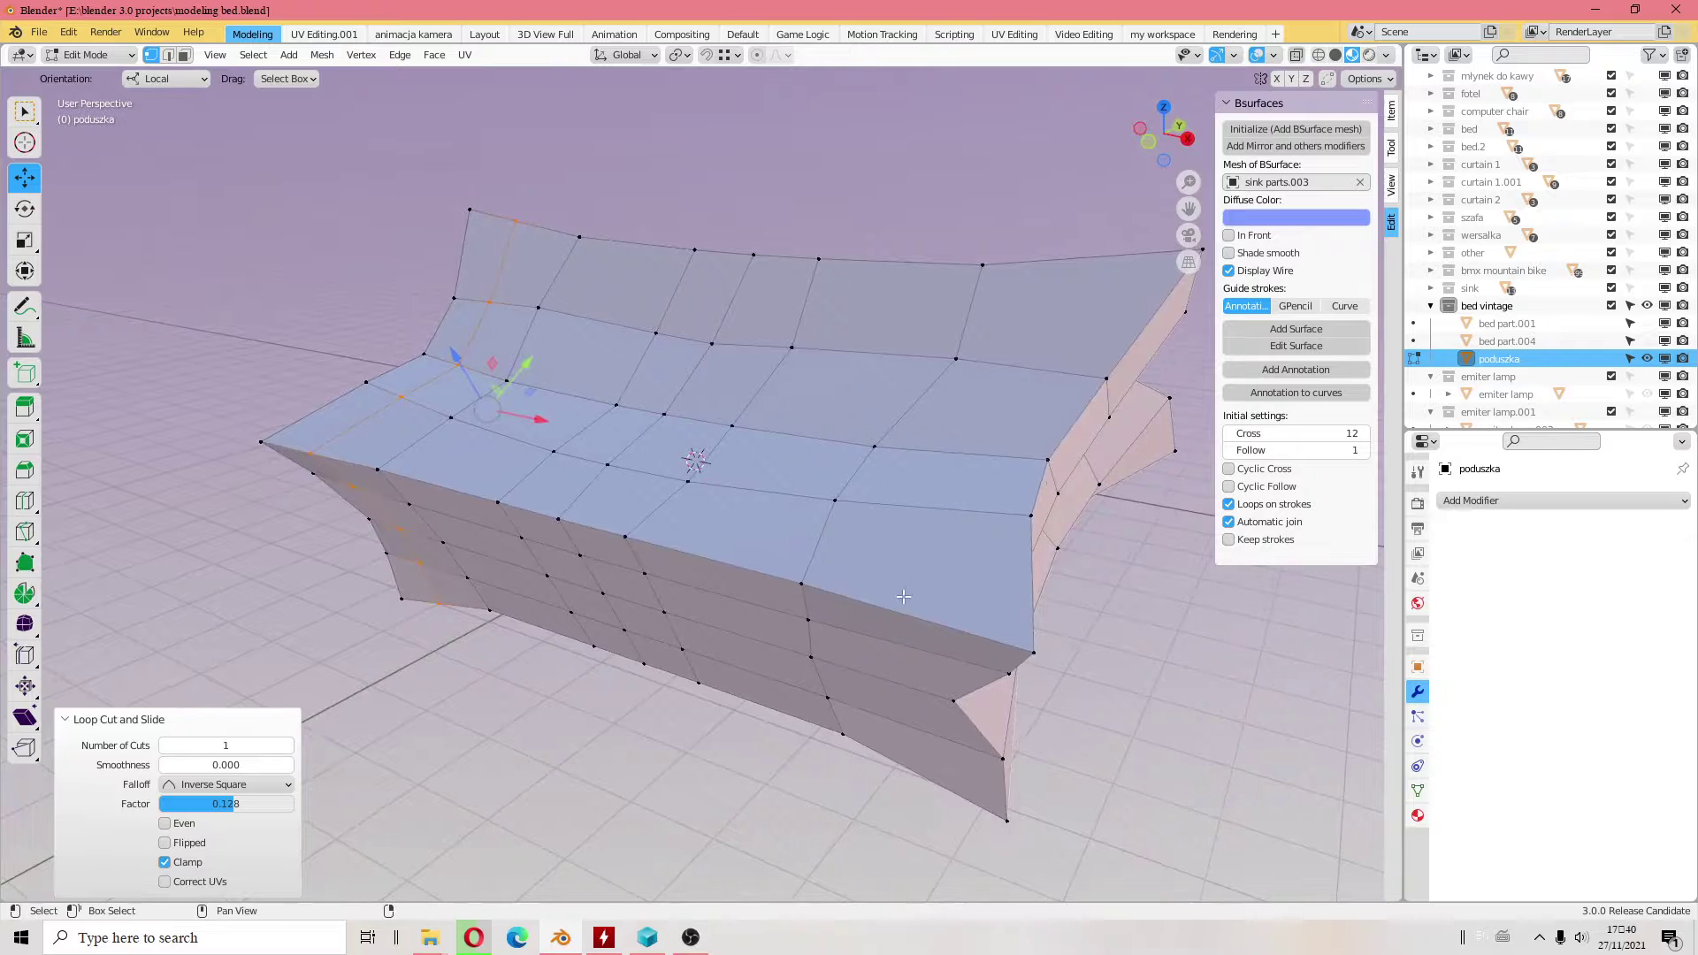
{"action": "key", "text": "alt+a"}
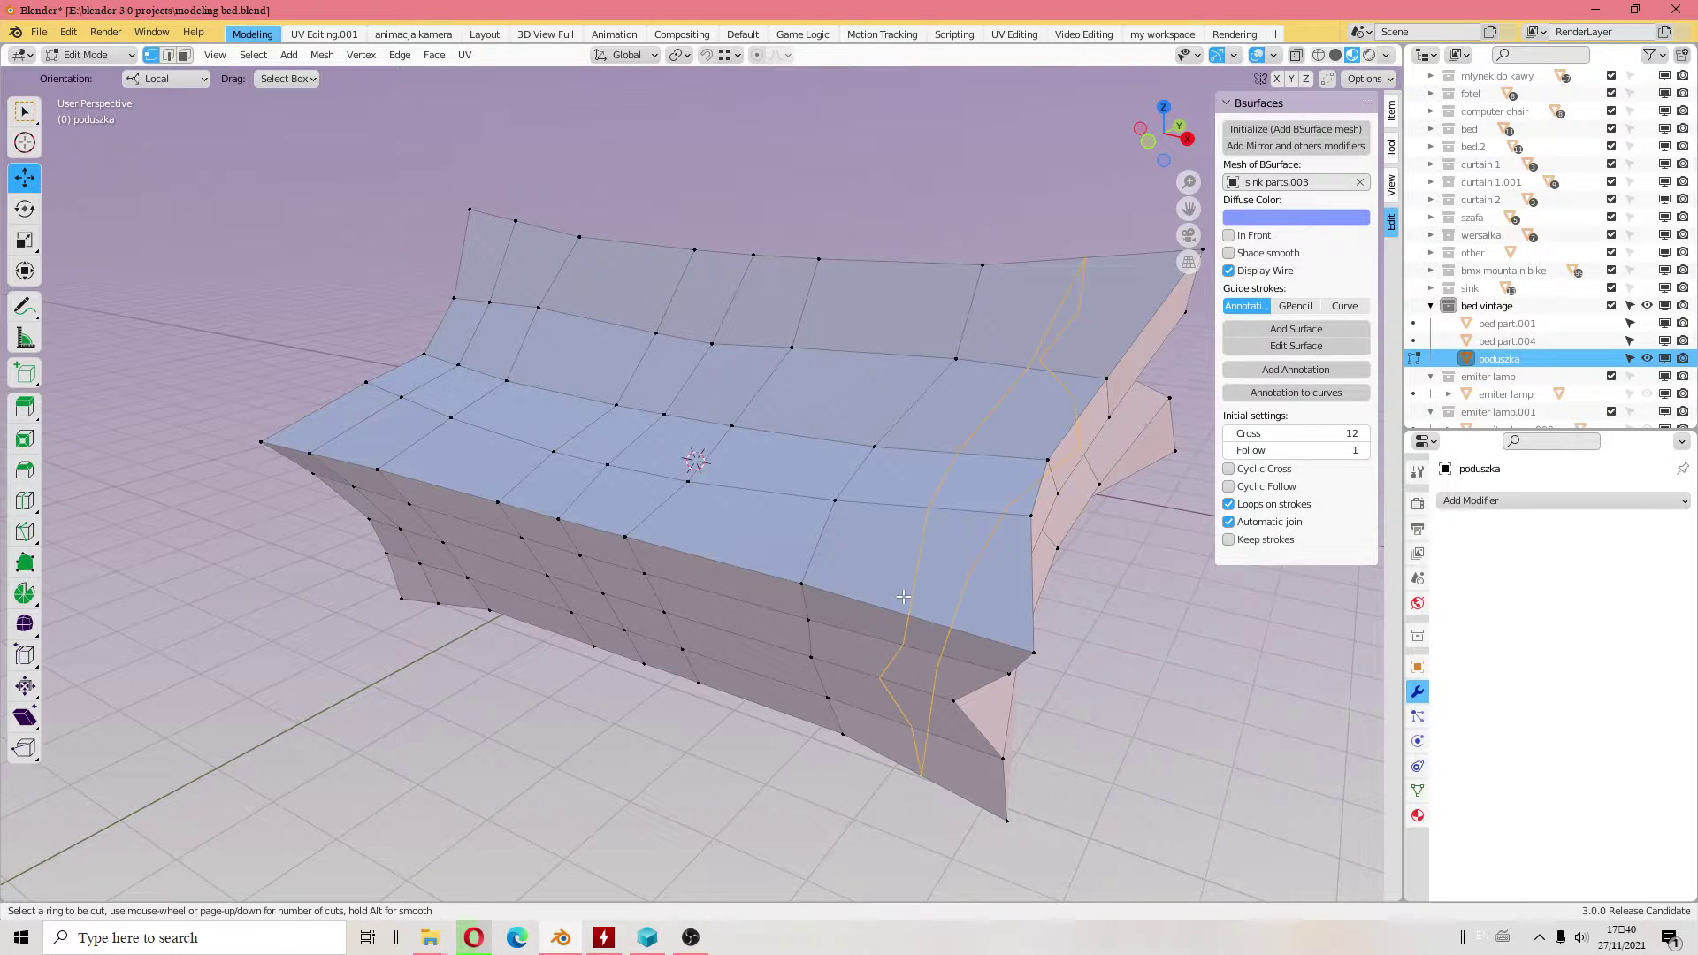
- Cut a second edge loop near the cushion's right end, leaving it unslid
{"action": "key", "text": "ctrl+r"}
{"action": "left_click", "coordinate": [903, 597]}
{"action": "left_click", "coordinate": [905, 597]}
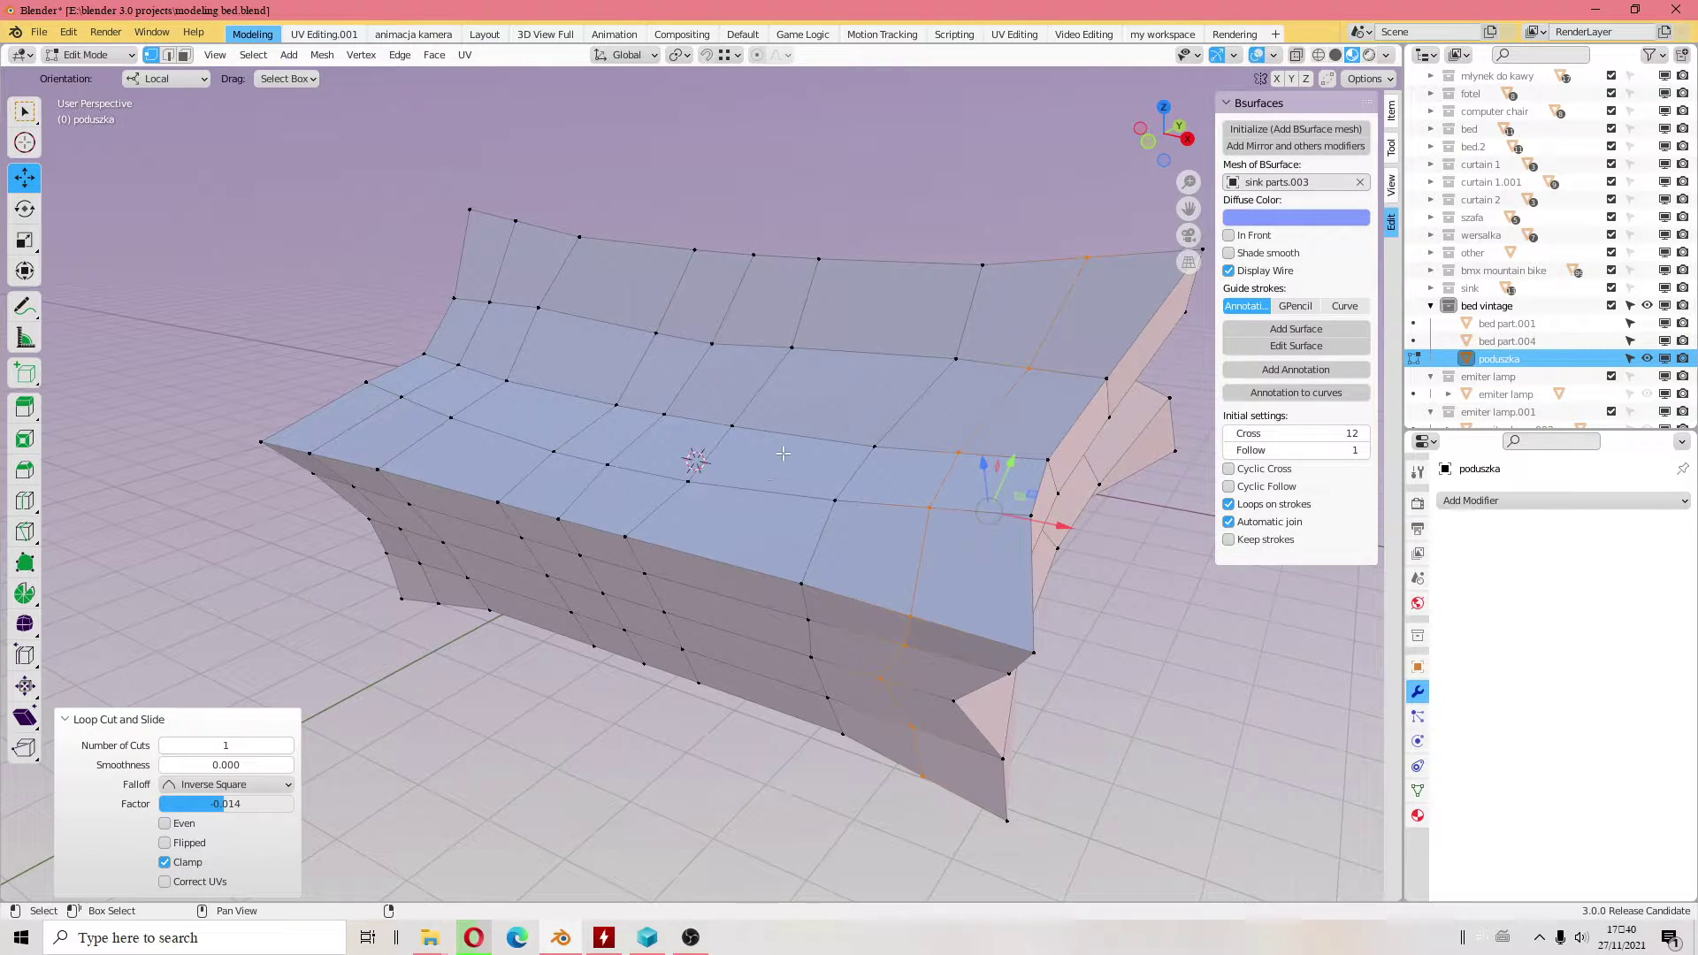
{"action": "mouse_move", "coordinate": [783, 453]}
{"action": "middle_mouse_down"}
{"action": "mouse_move", "coordinate": [553, 608]}
{"action": "mouse_move", "coordinate": [597, 554]}
{"action": "mouse_move", "coordinate": [371, 274]}
{"action": "middle_mouse_up"}
{"action": "key", "text": "g"}
{"action": "key", "text": "g"}
{"action": "key", "text": "Escape"}
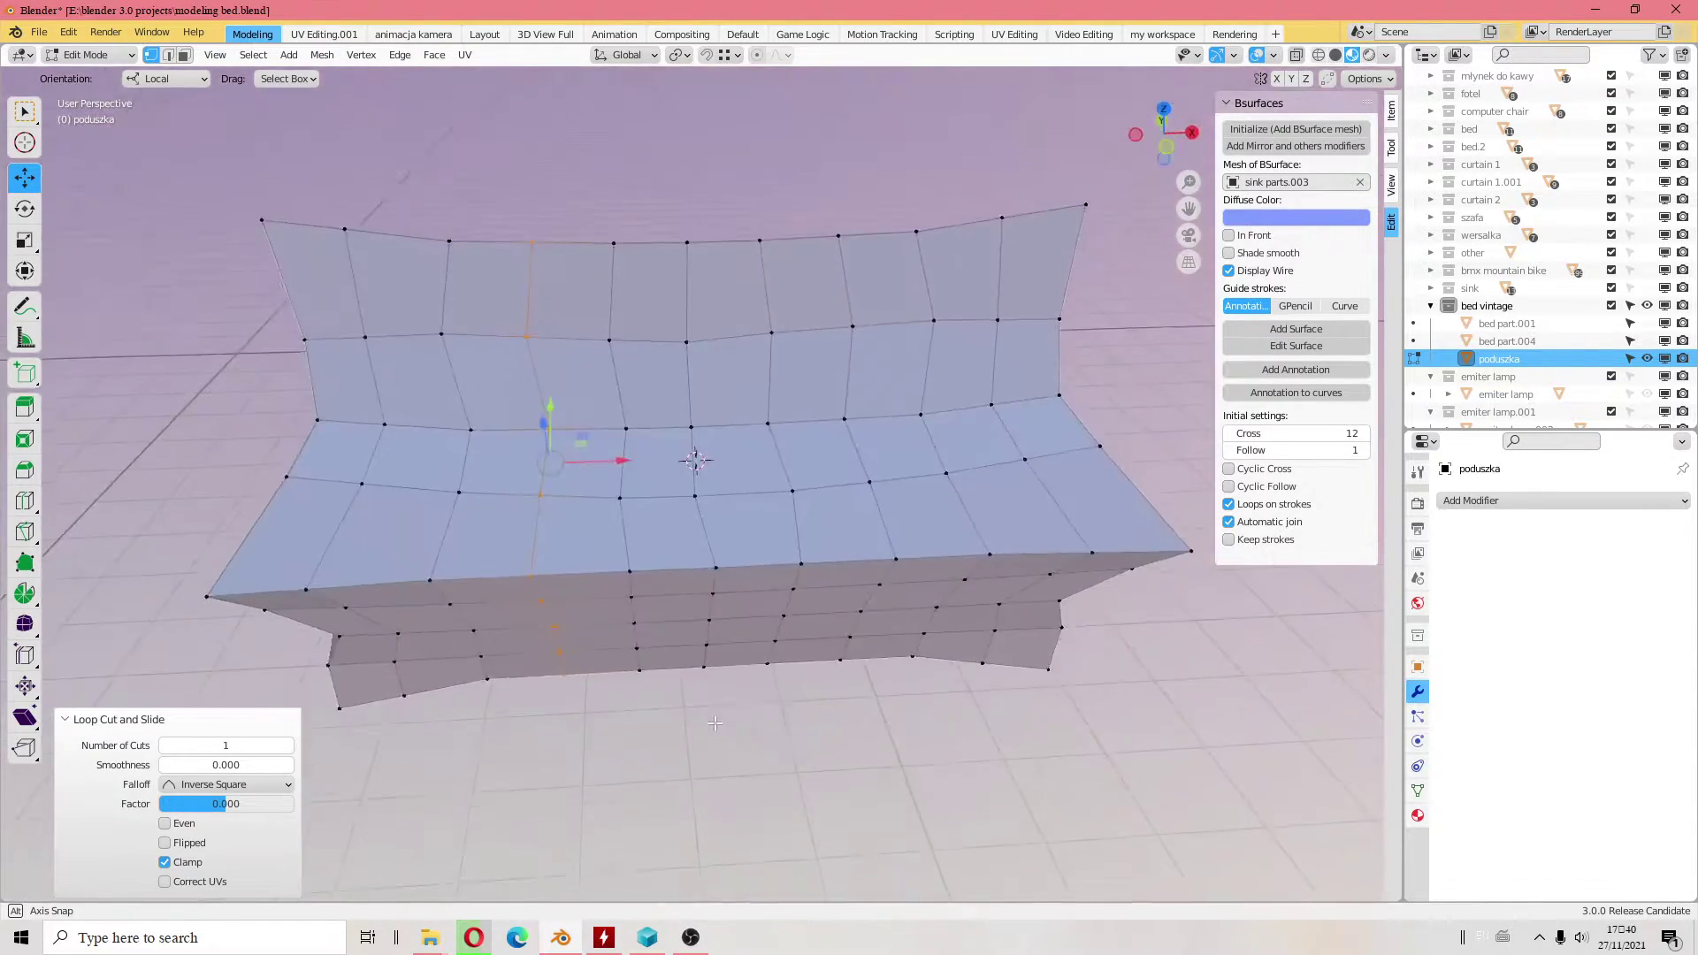
{"action": "left_click", "coordinate": [39, 32]}
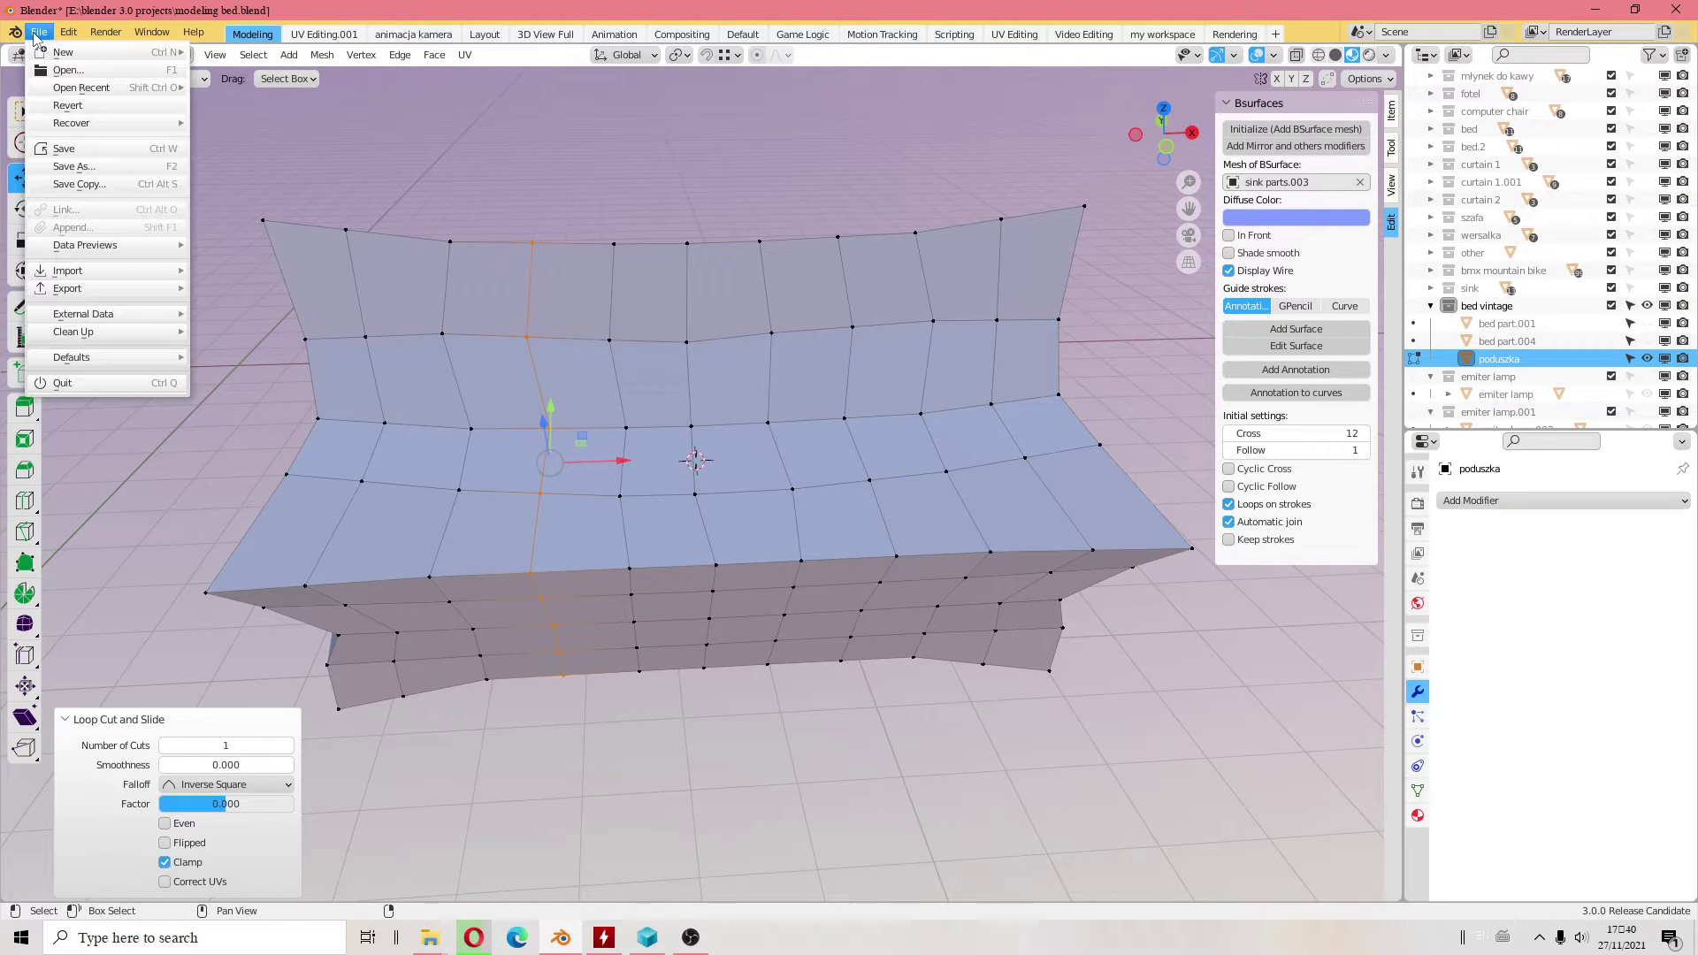
- Save the bed file, return to Object Mode, and bring up the Add Modifier list
{"action": "left_click", "coordinate": [81, 151]}
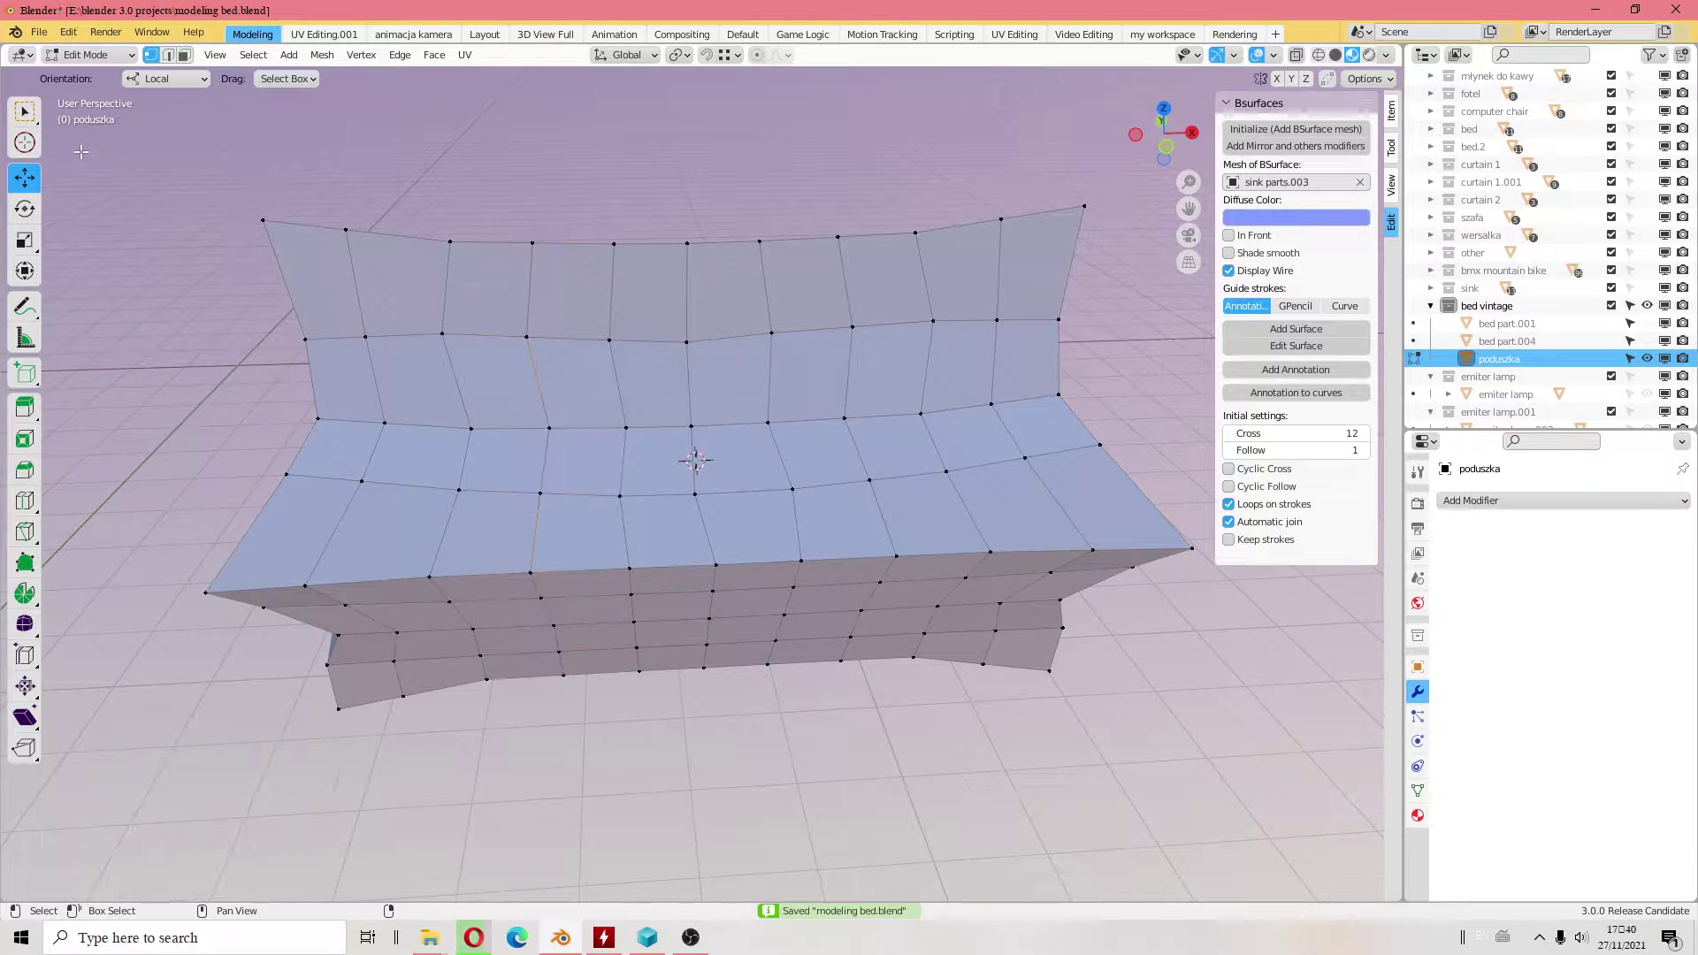
{"action": "left_click", "coordinate": [113, 56]}
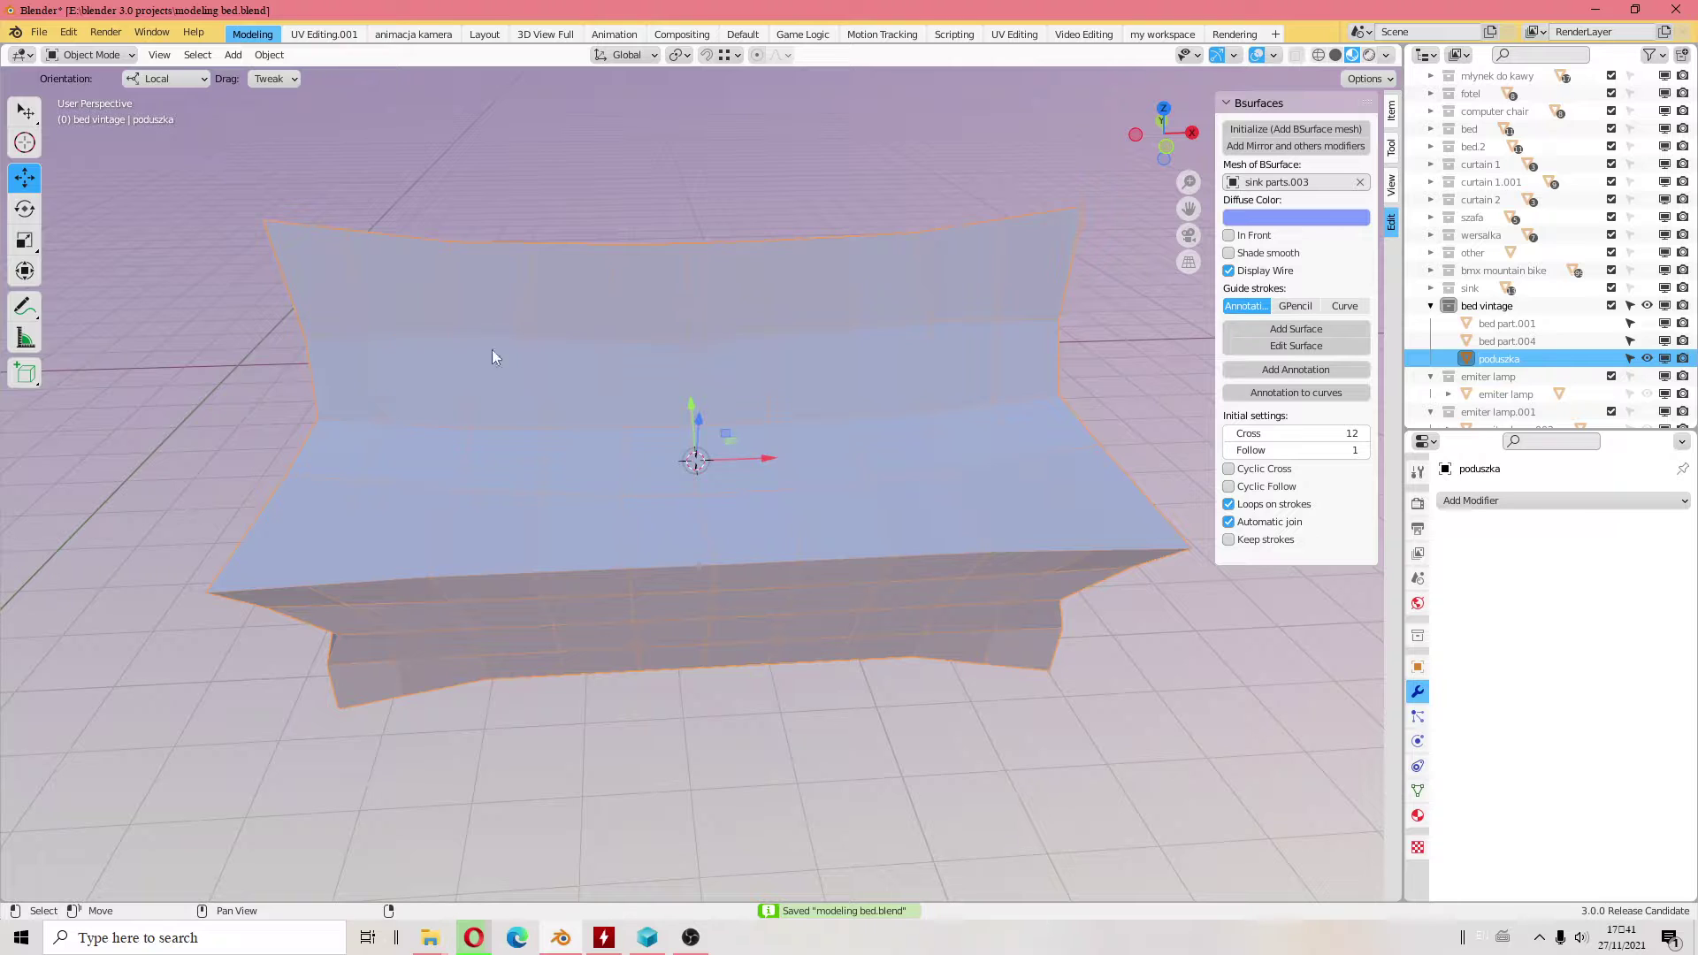
{"action": "middle_click_drag", "start_coordinate": [534, 337], "coordinate": [557, 315]}
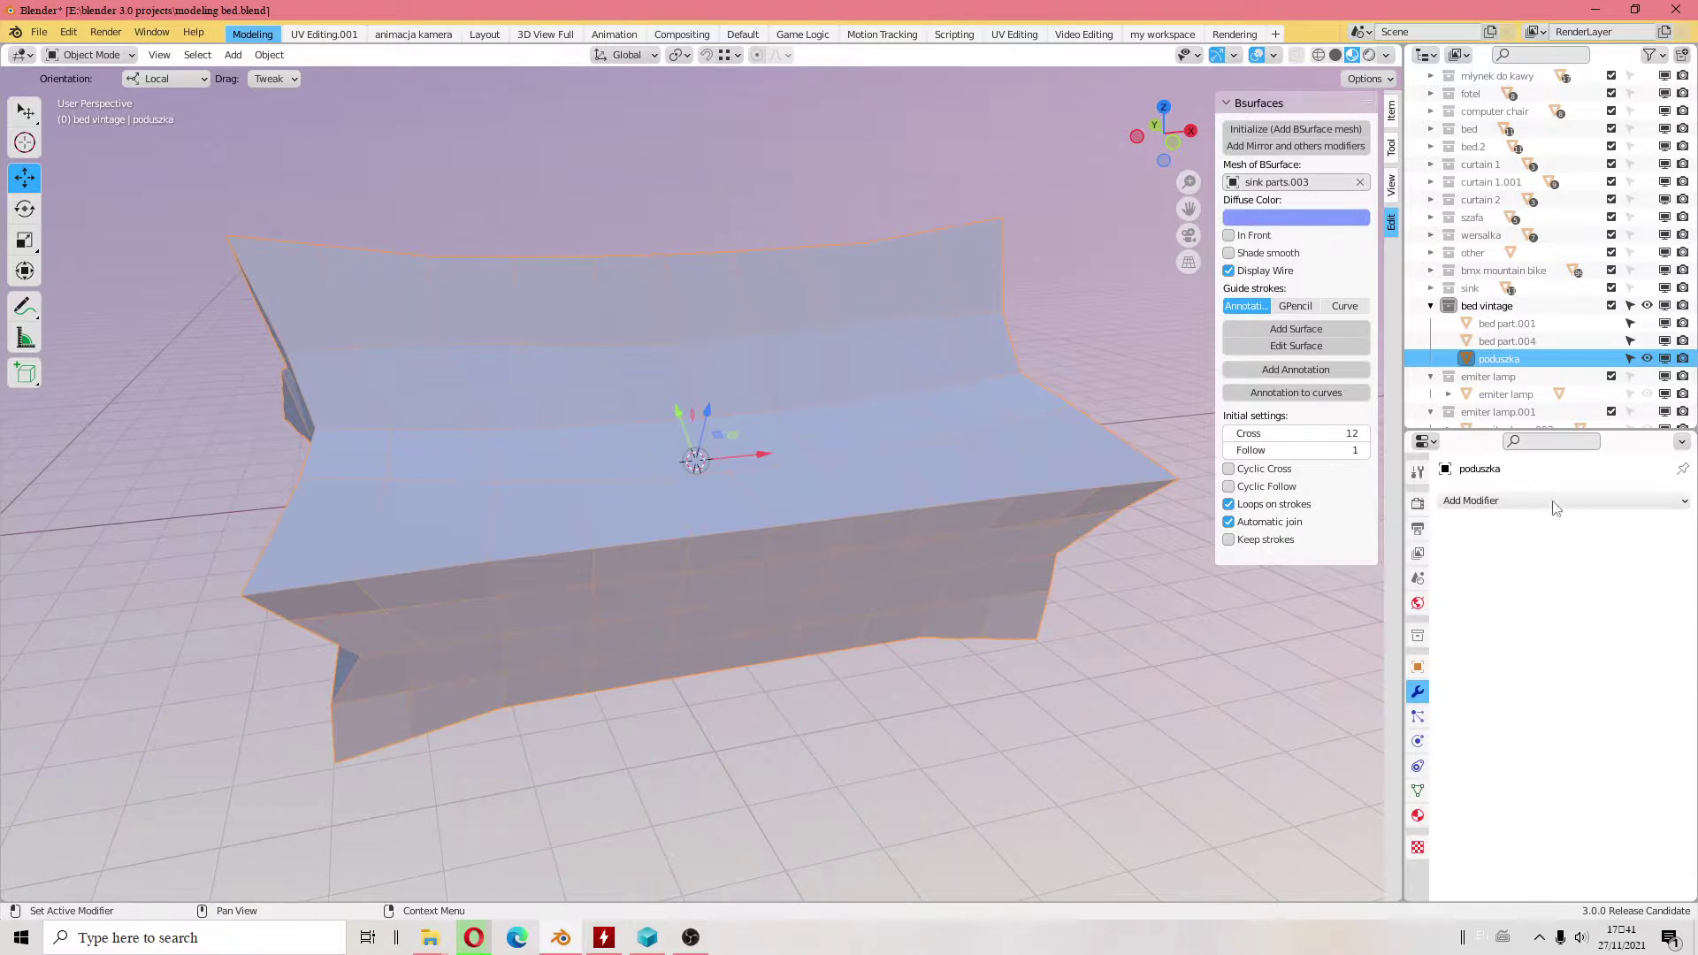
{"action": "left_click", "coordinate": [1516, 504]}
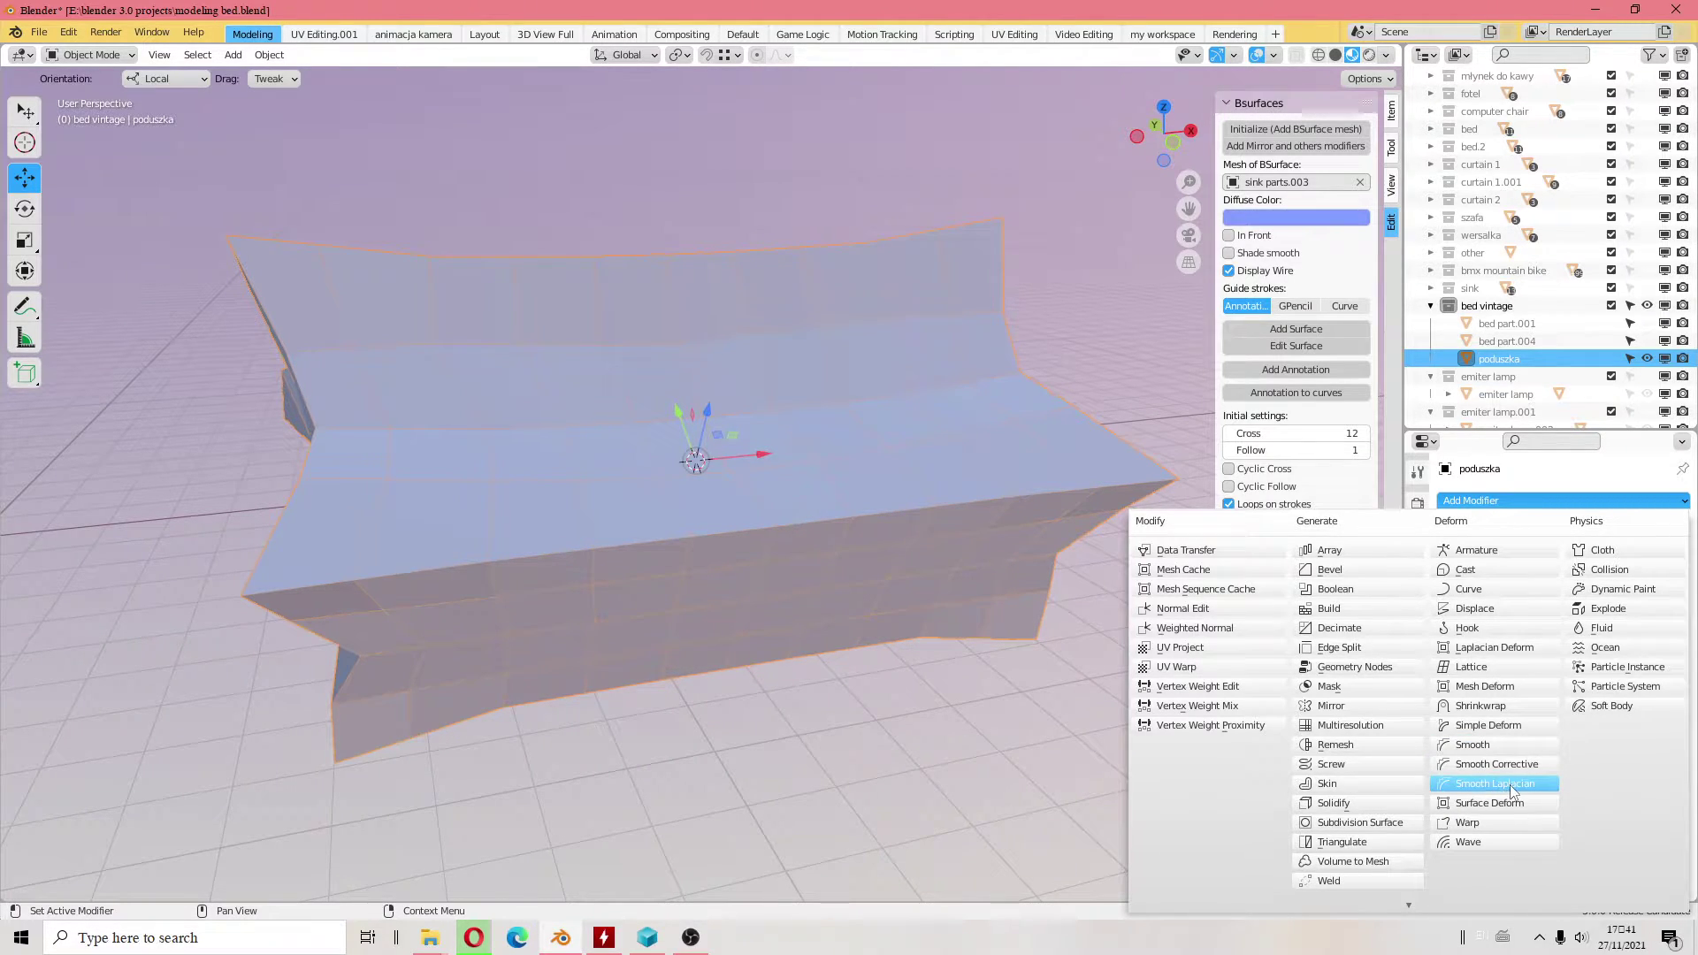
- Try a Smooth Laplacian modifier with higher Lambda Factor and Repeat 2, then delete it
{"action": "left_click", "coordinate": [1513, 790]}
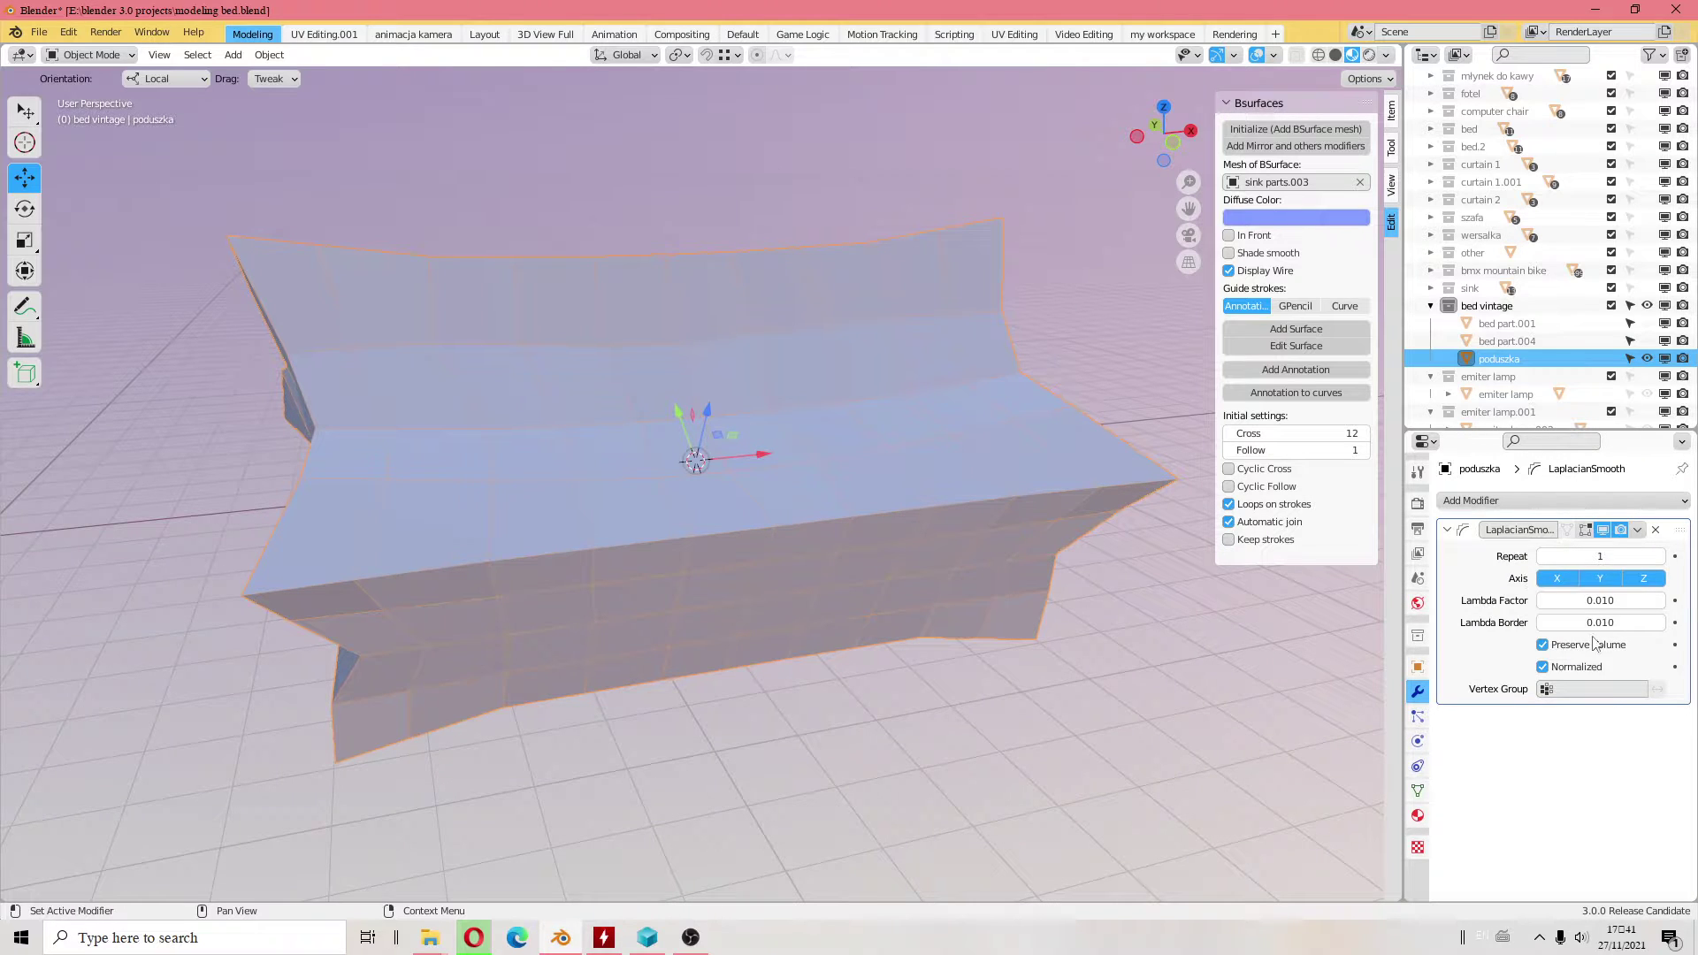
{"action": "mouse_move", "coordinate": [1565, 605]}
{"action": "left_mouse_down"}
{"action": "mouse_move", "coordinate": [1636, 601]}
{"action": "mouse_move", "coordinate": [1572, 619]}
{"action": "mouse_move", "coordinate": [1645, 623]}
{"action": "left_mouse_up"}
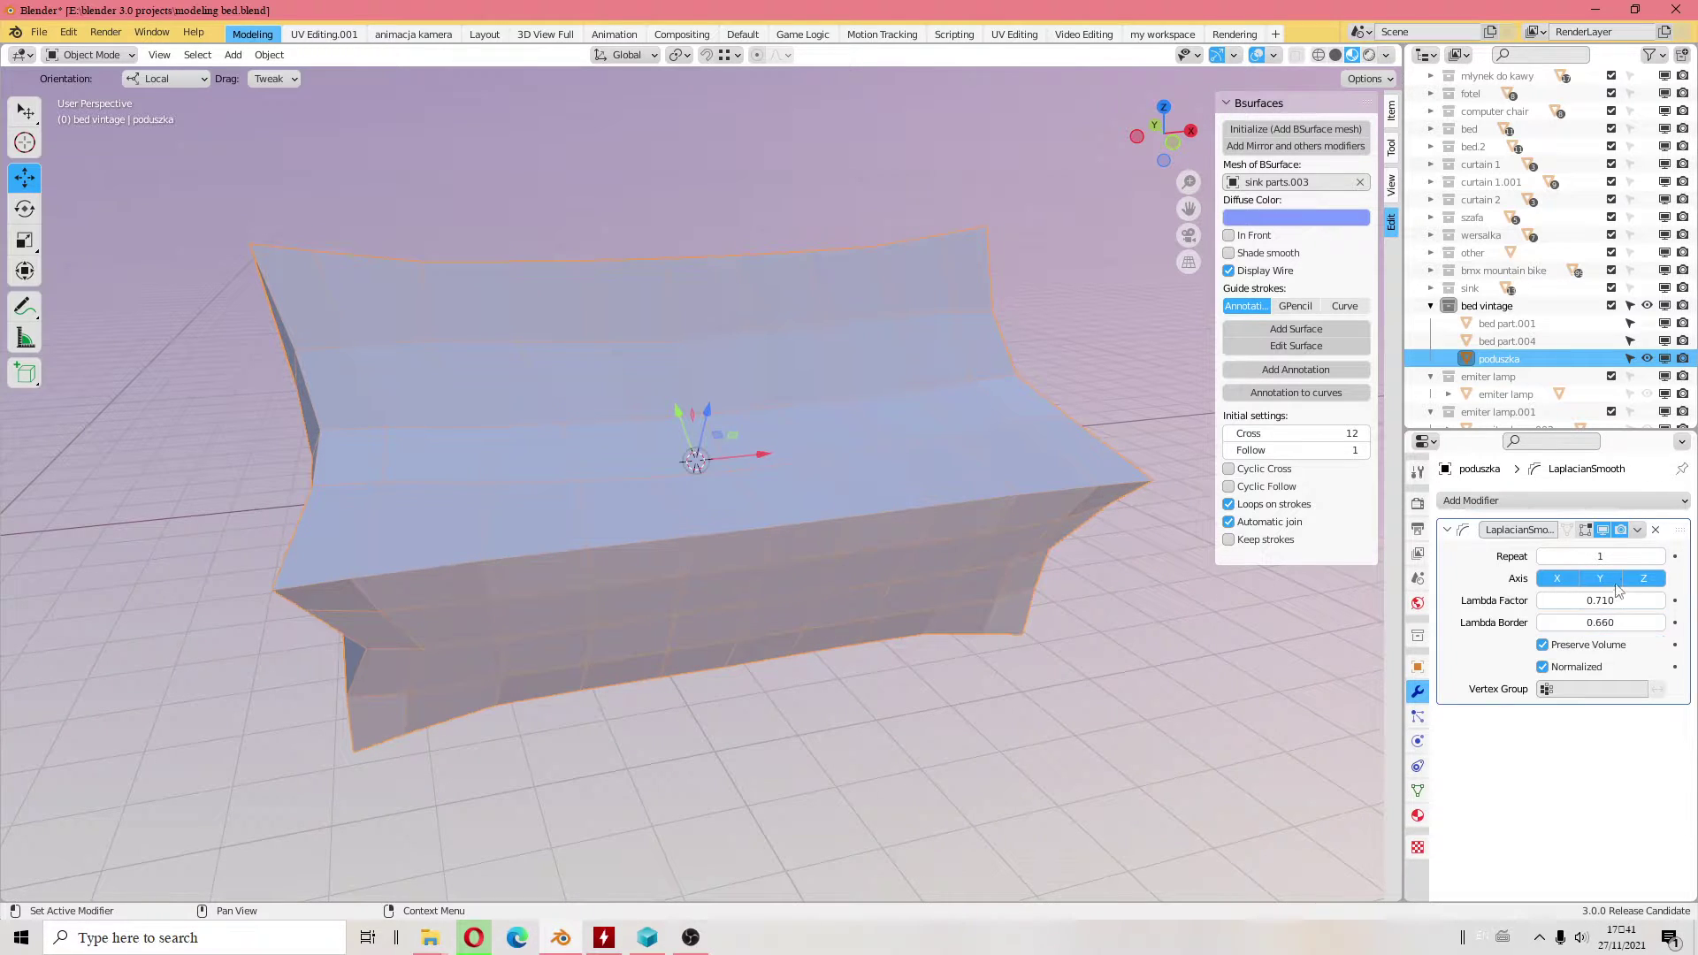
{"action": "left_click", "coordinate": [1660, 556]}
{"action": "mouse_move", "coordinate": [1097, 601]}
{"action": "middle_mouse_down"}
{"action": "mouse_move", "coordinate": [1065, 587]}
{"action": "mouse_move", "coordinate": [1088, 739]}
{"action": "mouse_move", "coordinate": [927, 573]}
{"action": "mouse_move", "coordinate": [1116, 590]}
{"action": "mouse_move", "coordinate": [1048, 491]}
{"action": "middle_mouse_up"}
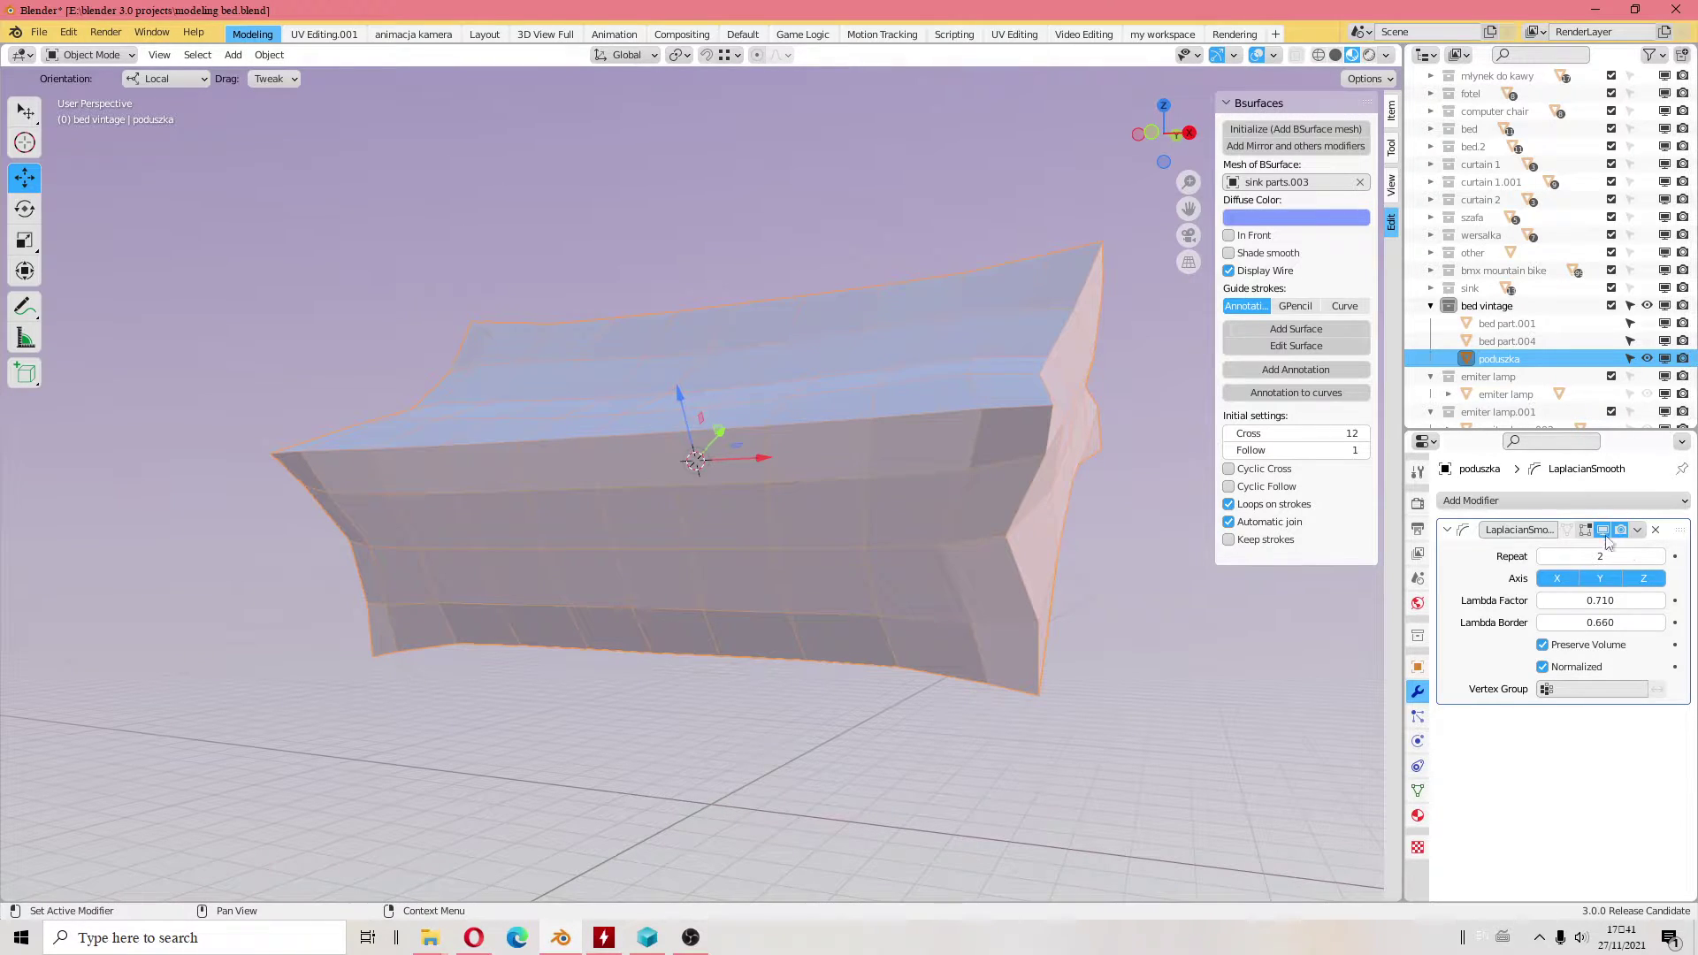
{"action": "left_click", "coordinate": [1658, 531]}
{"action": "mouse_move", "coordinate": [762, 368]}
{"action": "middle_mouse_down"}
{"action": "mouse_move", "coordinate": [854, 617]}
{"action": "mouse_move", "coordinate": [836, 606]}
{"action": "middle_mouse_up"}
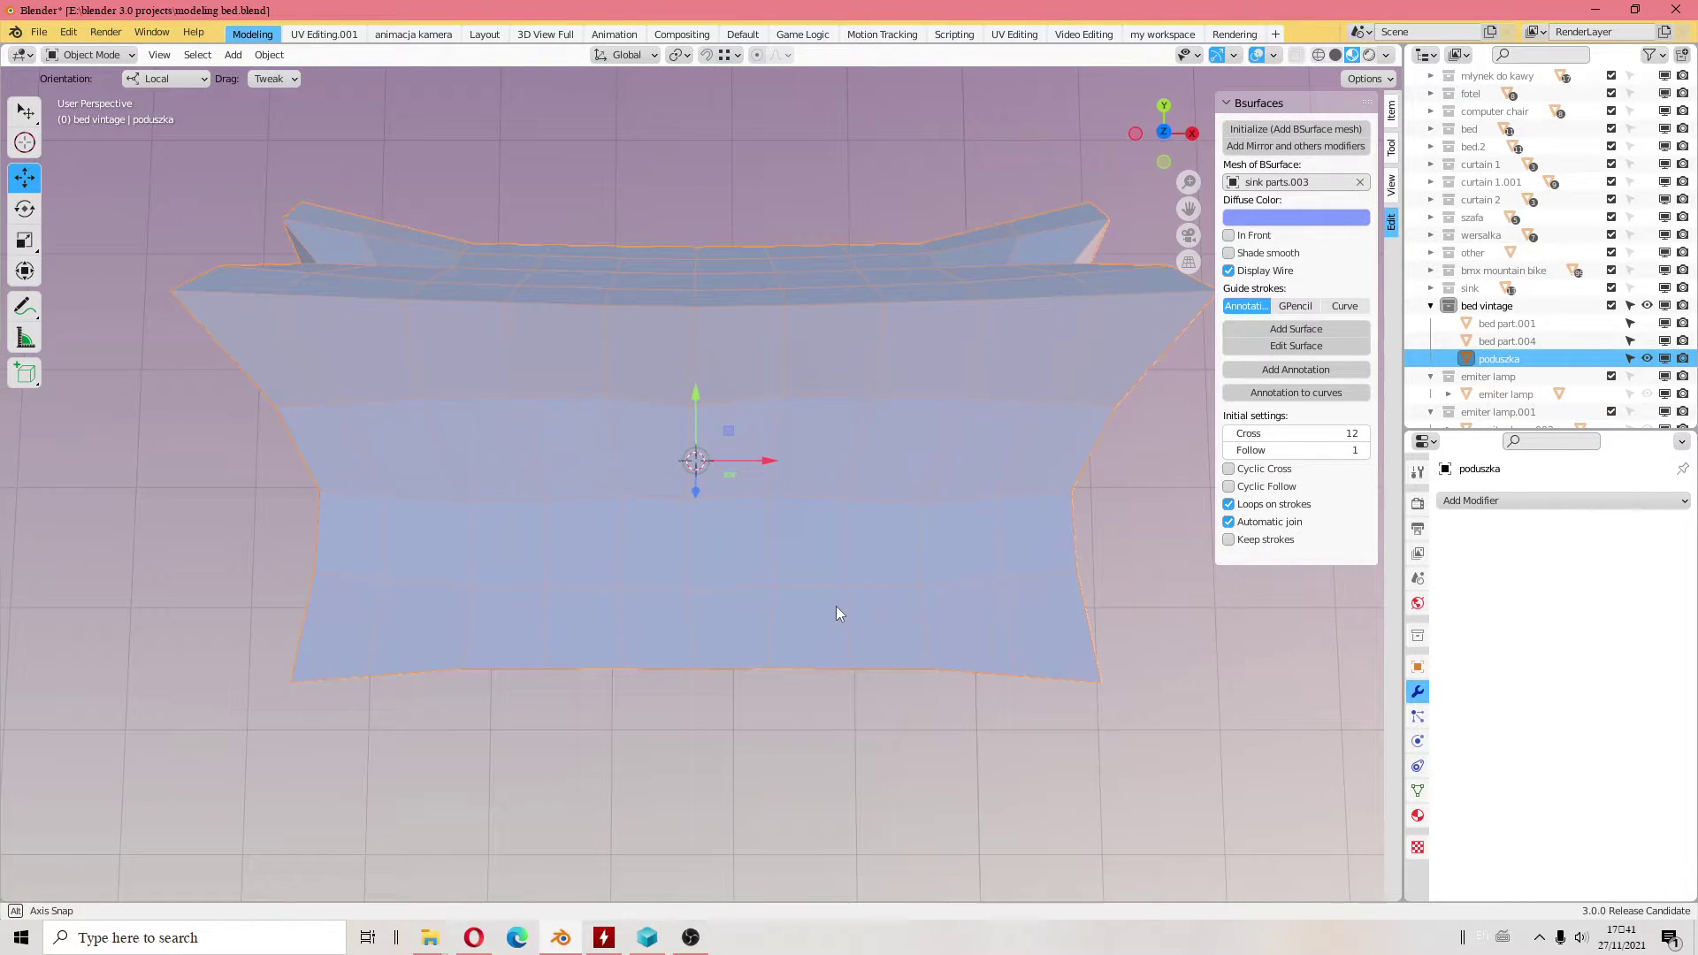
- Enter Edit Mode and select the cushion's three middle vertical edge loops
{"action": "left_click", "coordinate": [95, 66]}
{"action": "left_click", "coordinate": [88, 96]}
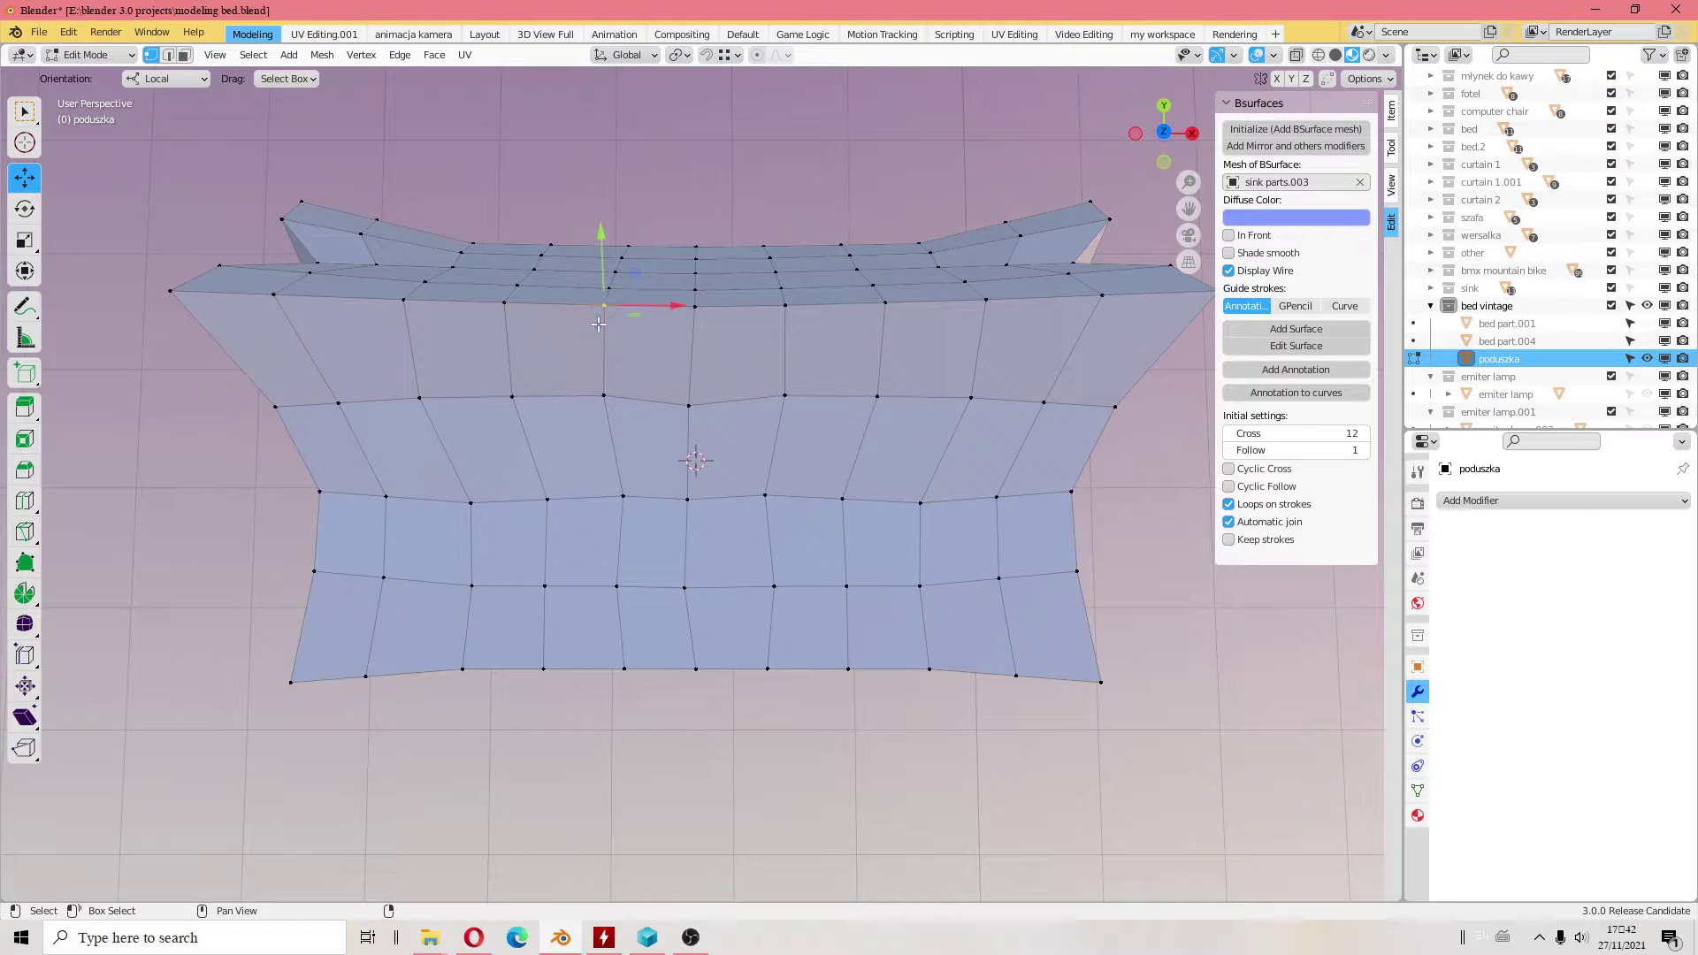
{"action": "left_click", "coordinate": [609, 413], "text": "alt"}
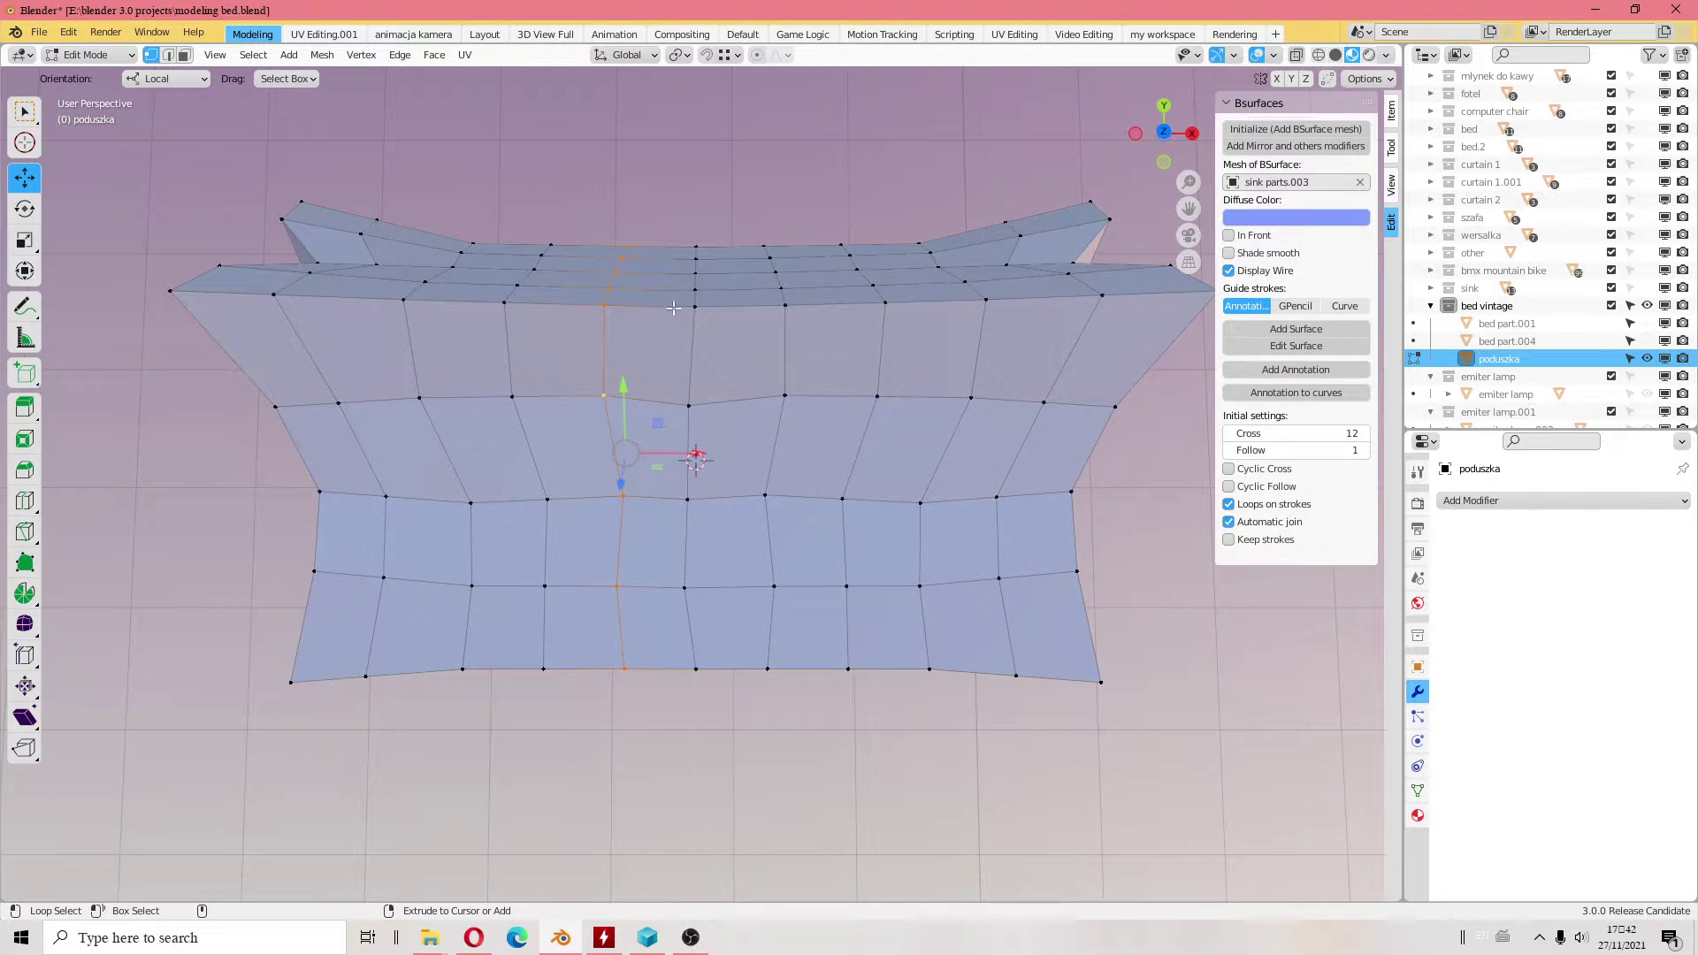
{"action": "left_click", "coordinate": [689, 311], "text": "alt+shift"}
{"action": "left_click", "coordinate": [783, 308], "text": "alt+shift"}
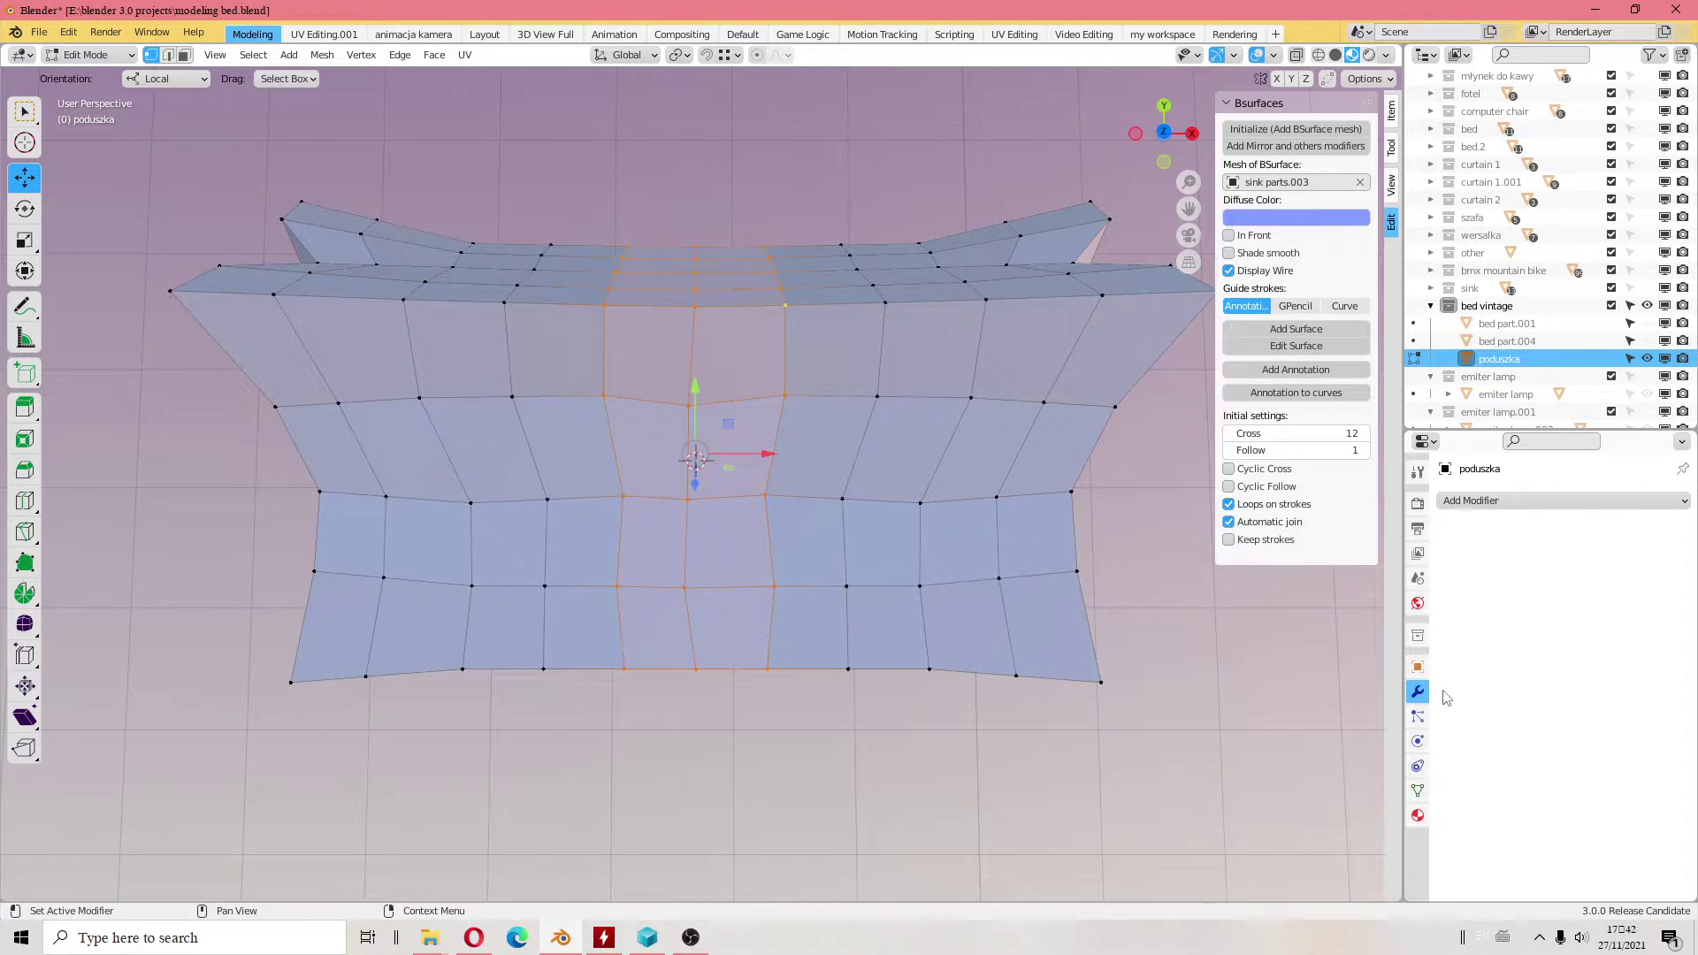
- Assign the loops to a new vertex group 'cusion' at weight 0.820
{"action": "left_click", "coordinate": [1418, 789]}
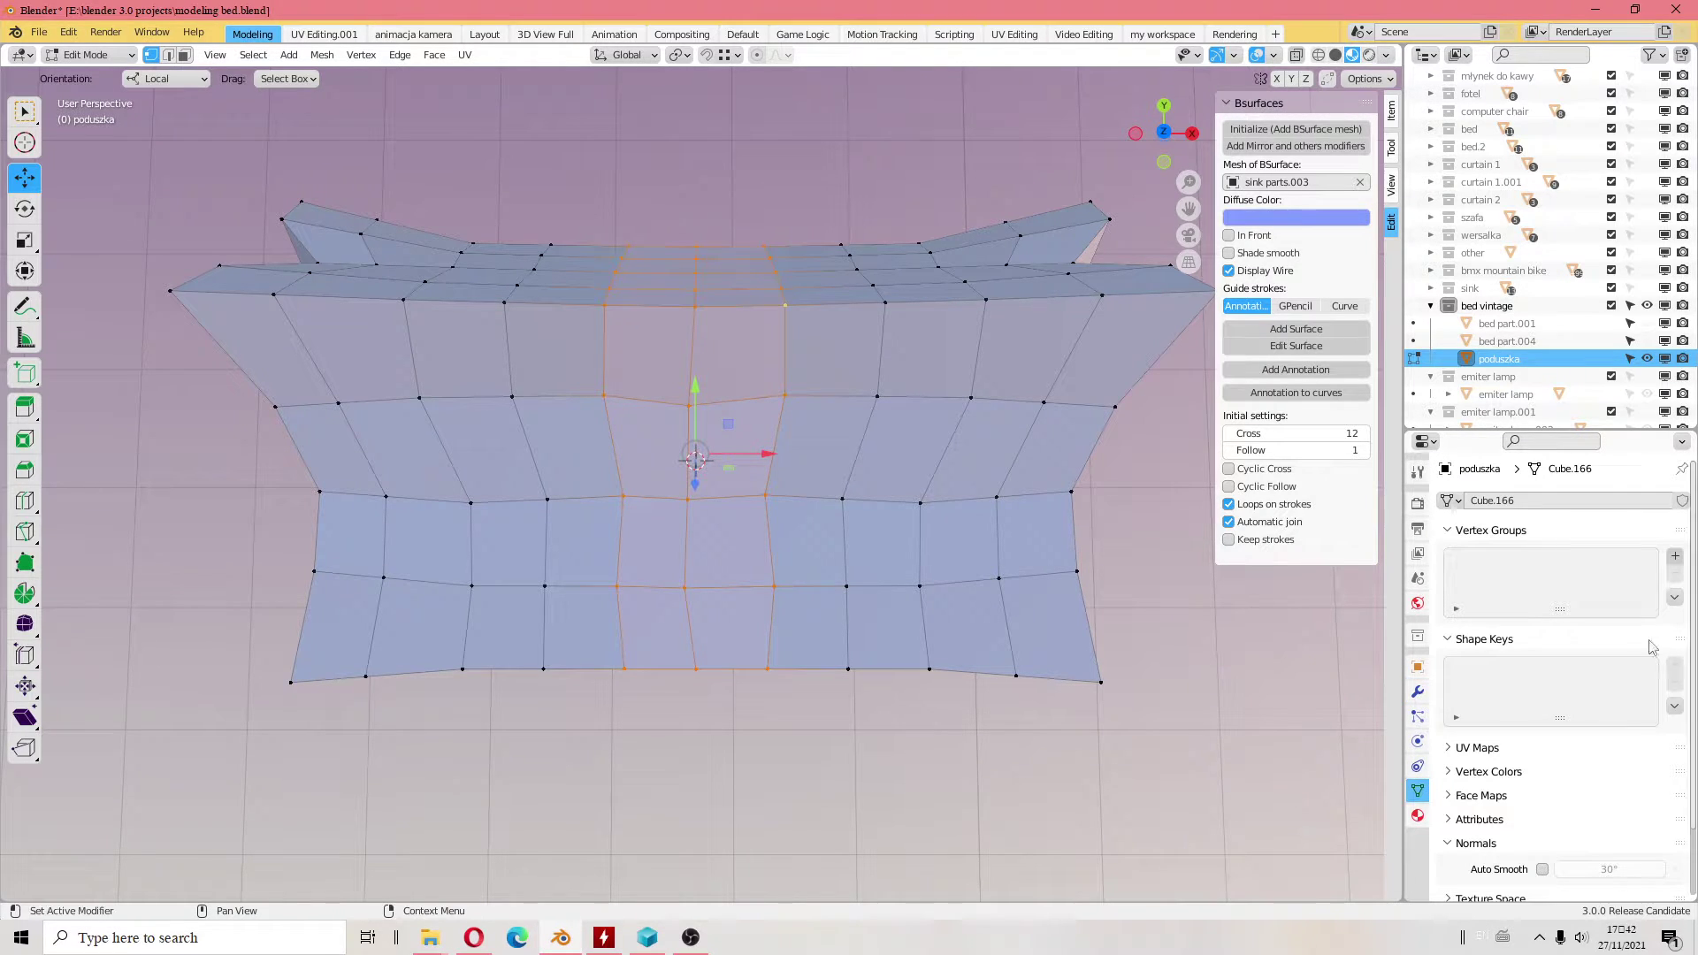
{"action": "left_click", "coordinate": [1675, 557]}
{"action": "type", "text": "cusion"}
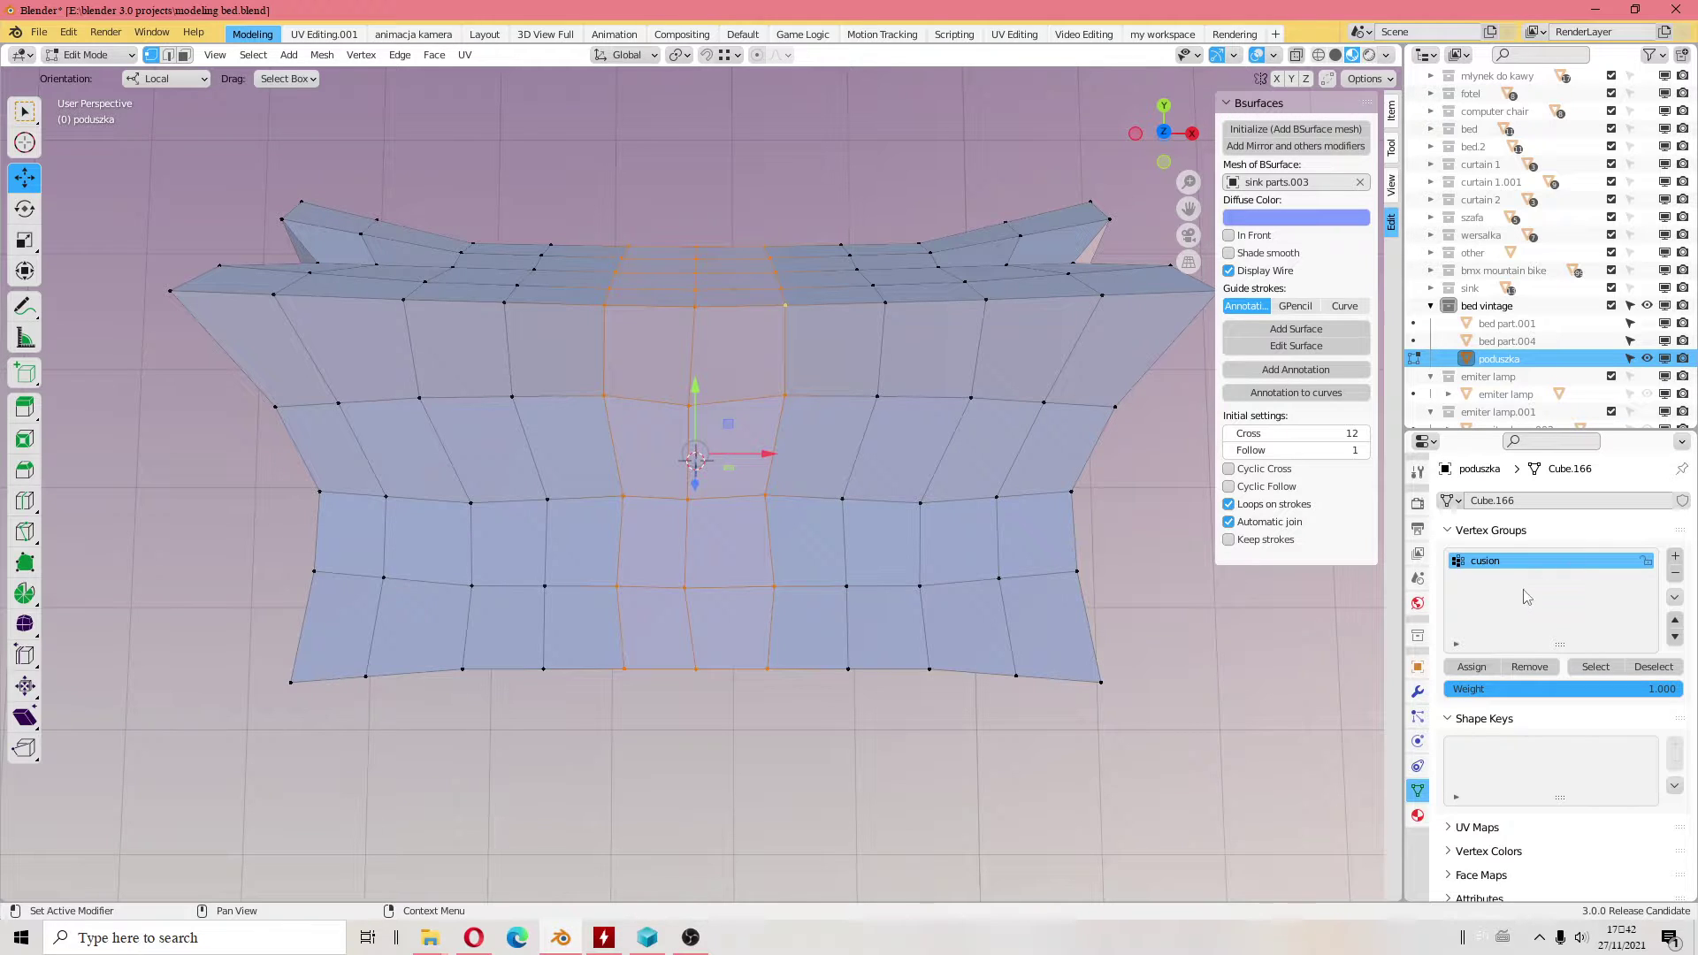
{"action": "left_click", "coordinate": [1471, 667]}
{"action": "left_click_drag", "start_coordinate": [1516, 696], "coordinate": [1472, 696]}
{"action": "left_click", "coordinate": [1417, 692]}
{"action": "left_click", "coordinate": [88, 55]}
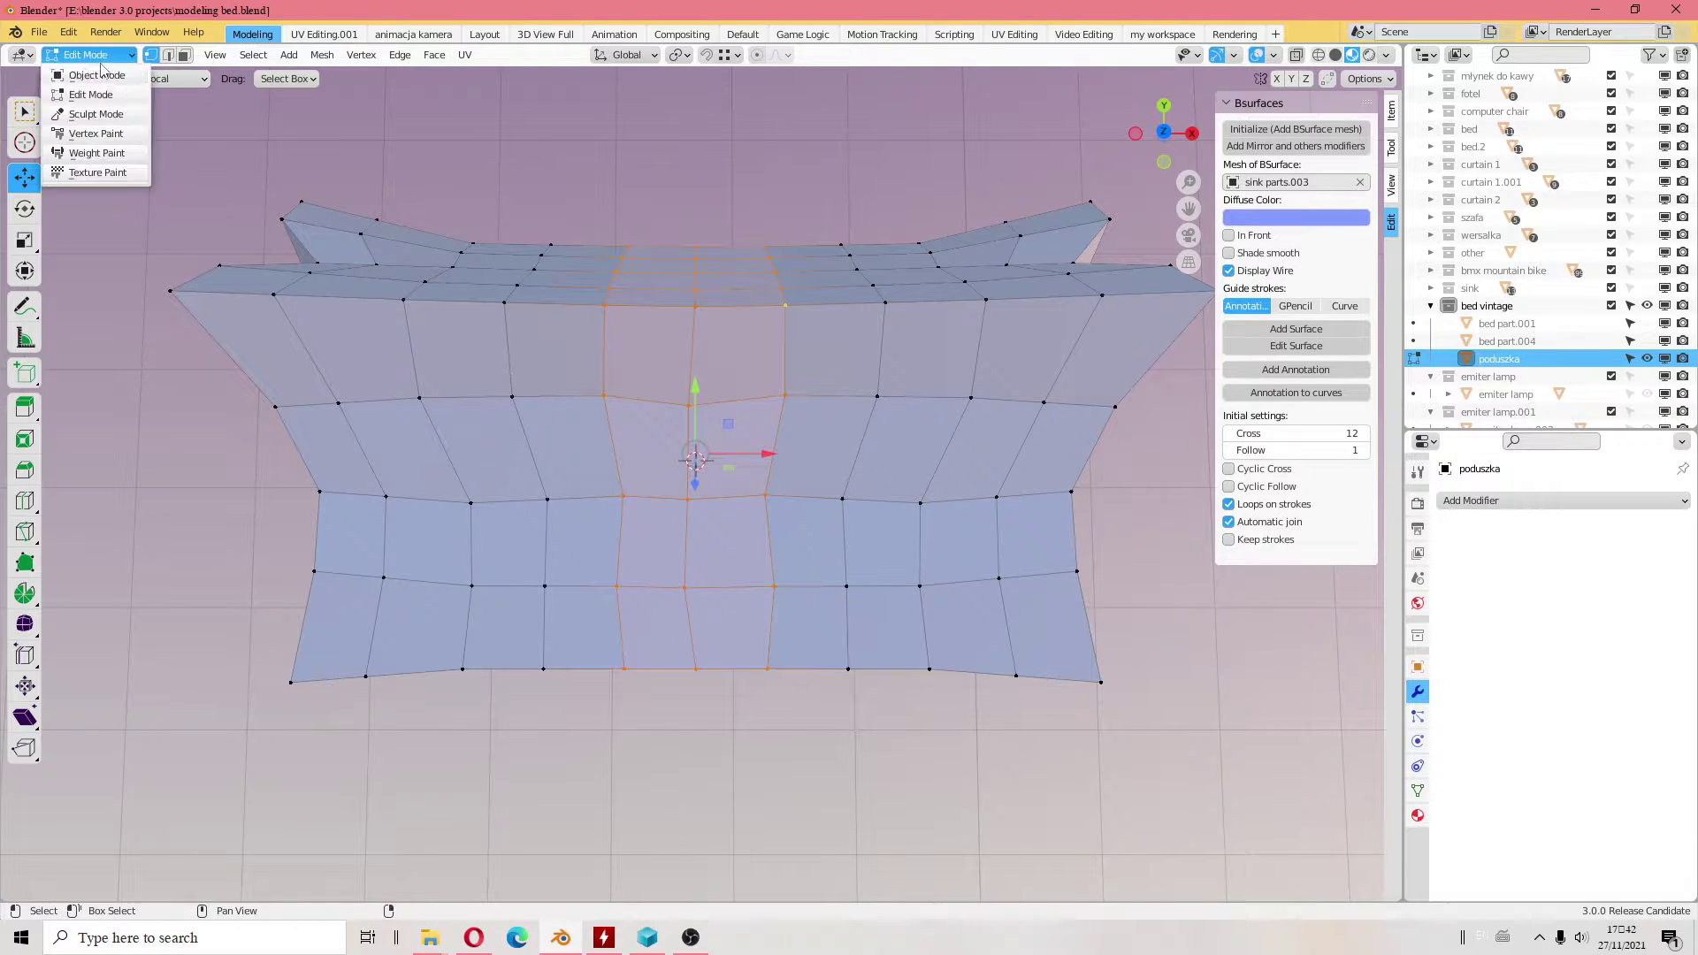
{"action": "left_click", "coordinate": [1548, 500]}
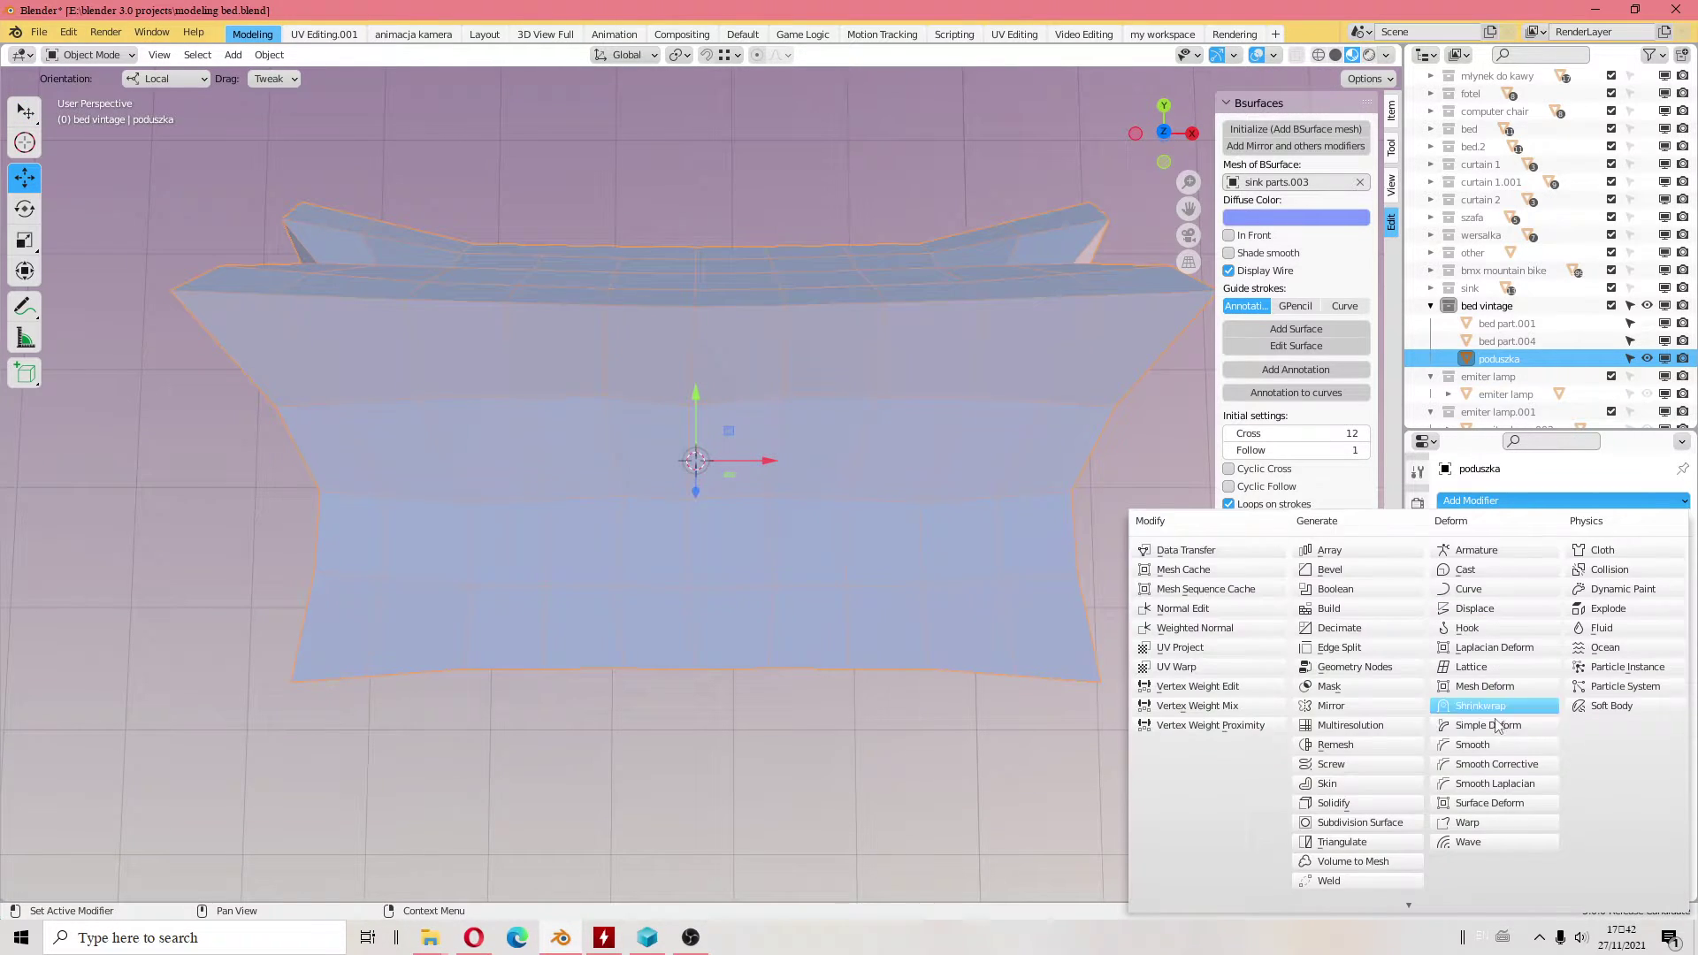
- Add a Laplacian Smooth modifier restricted to the cusion vertex group
{"action": "left_click", "coordinate": [1525, 787]}
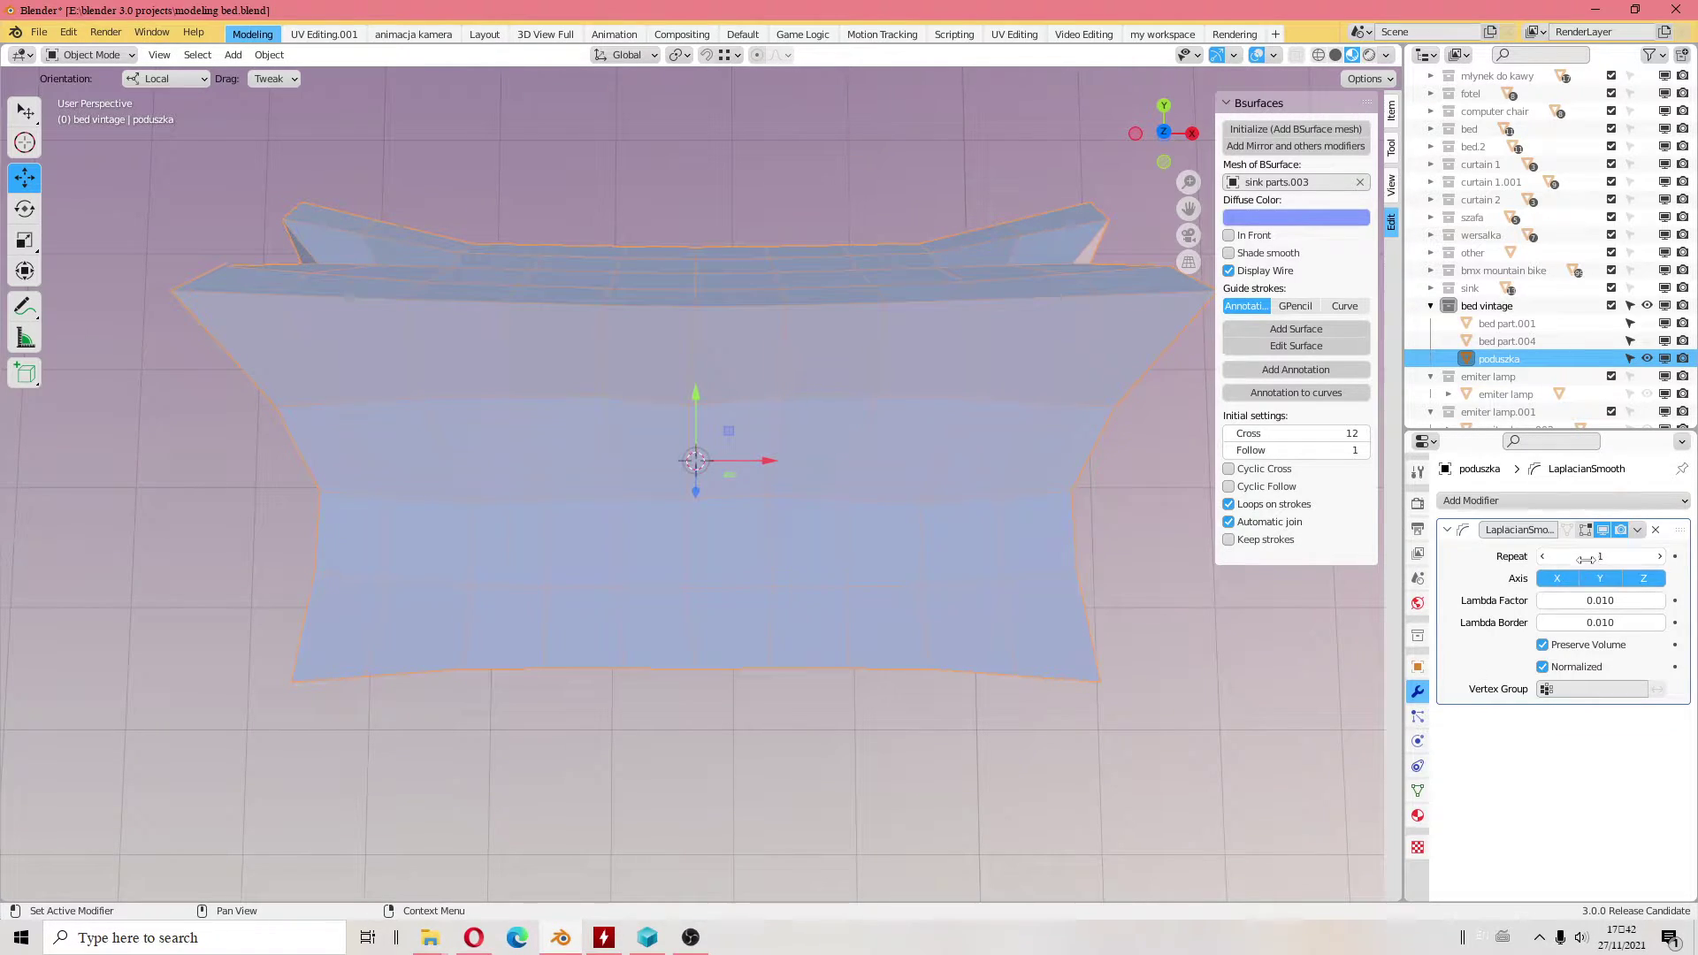
{"action": "left_click_drag", "start_coordinate": [1592, 601], "coordinate": [1645, 600]}
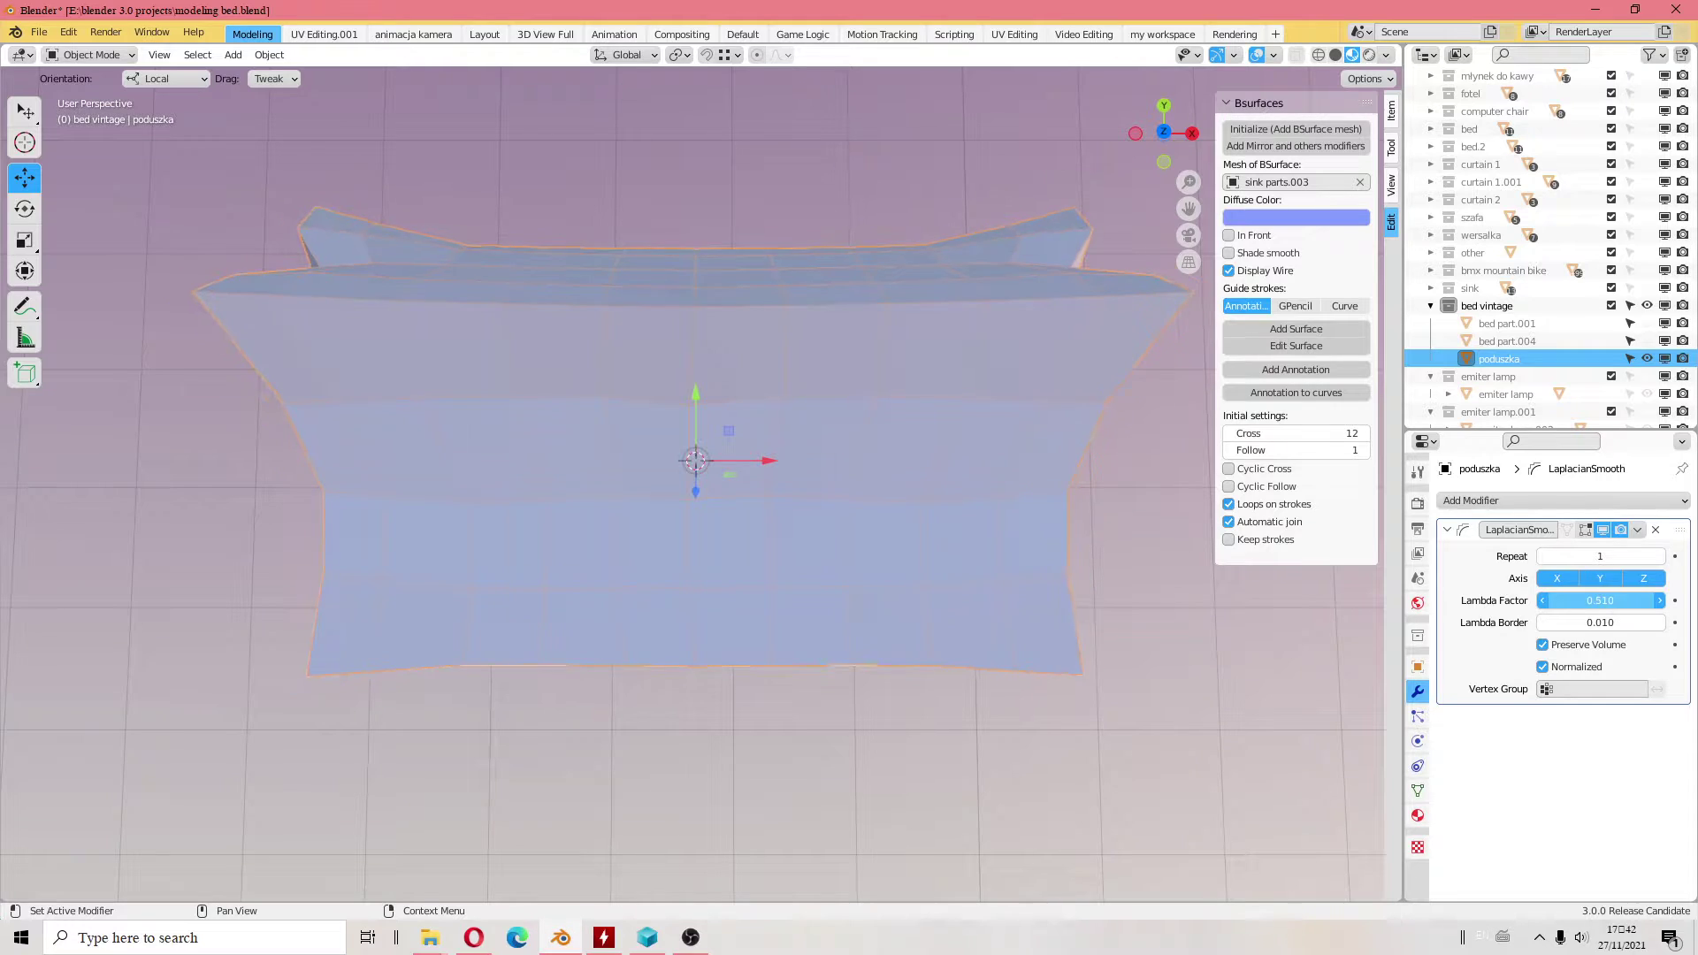
{"action": "left_click", "coordinate": [1594, 689]}
{"action": "left_click", "coordinate": [1522, 719]}
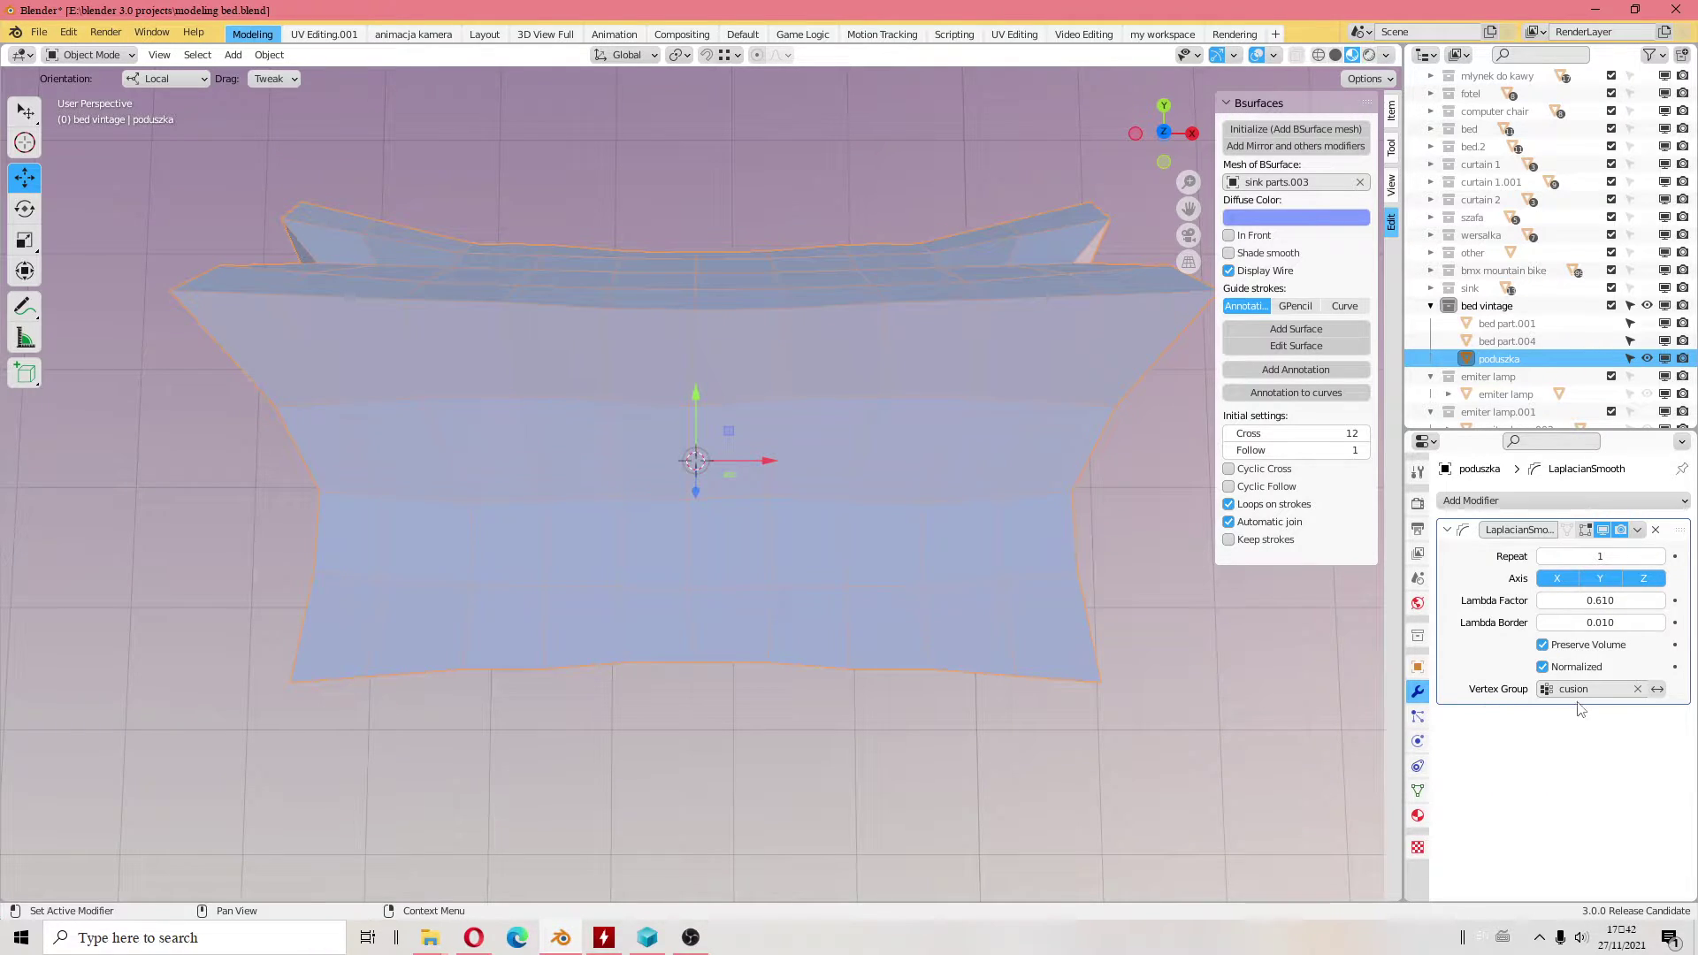
{"action": "mouse_move", "coordinate": [1600, 556]}
{"action": "left_mouse_down"}
{"action": "mouse_move", "coordinate": [1556, 556]}
{"action": "mouse_move", "coordinate": [1644, 556]}
{"action": "left_mouse_up"}
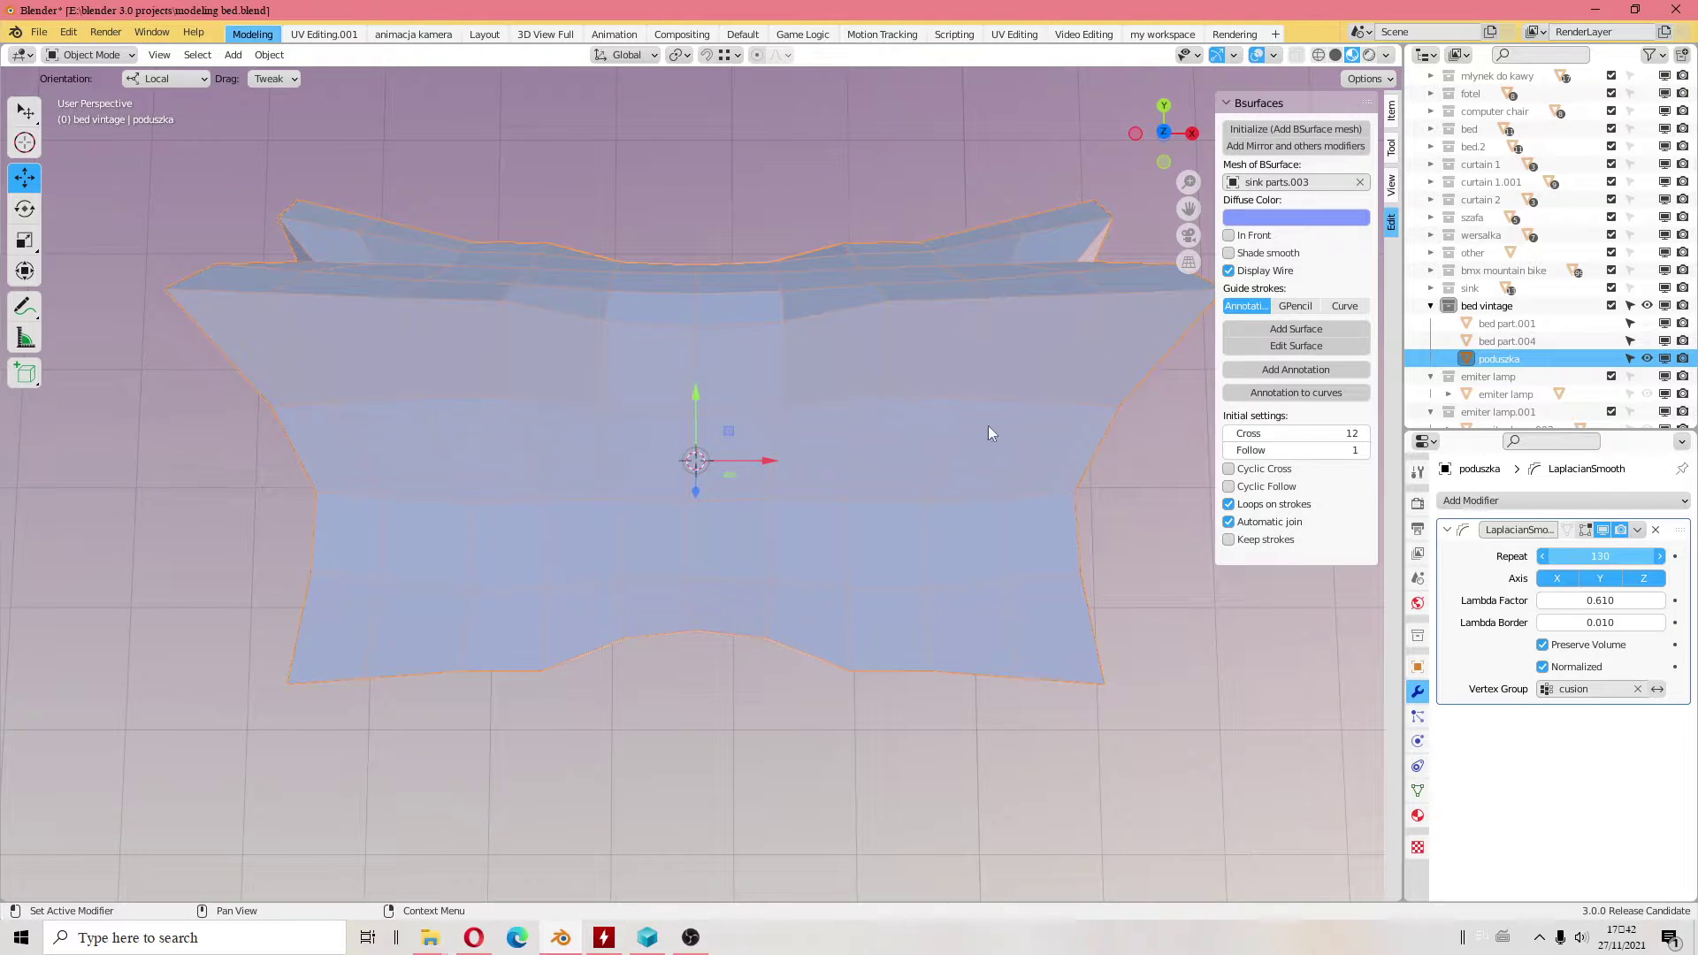
- Lower Lambda Factor to 0.260 and Repeat to 4, and test inverting the vertex group
{"action": "mouse_move", "coordinate": [947, 656]}
{"action": "middle_mouse_down"}
{"action": "mouse_move", "coordinate": [952, 508]}
{"action": "mouse_move", "coordinate": [995, 505]}
{"action": "middle_mouse_up"}
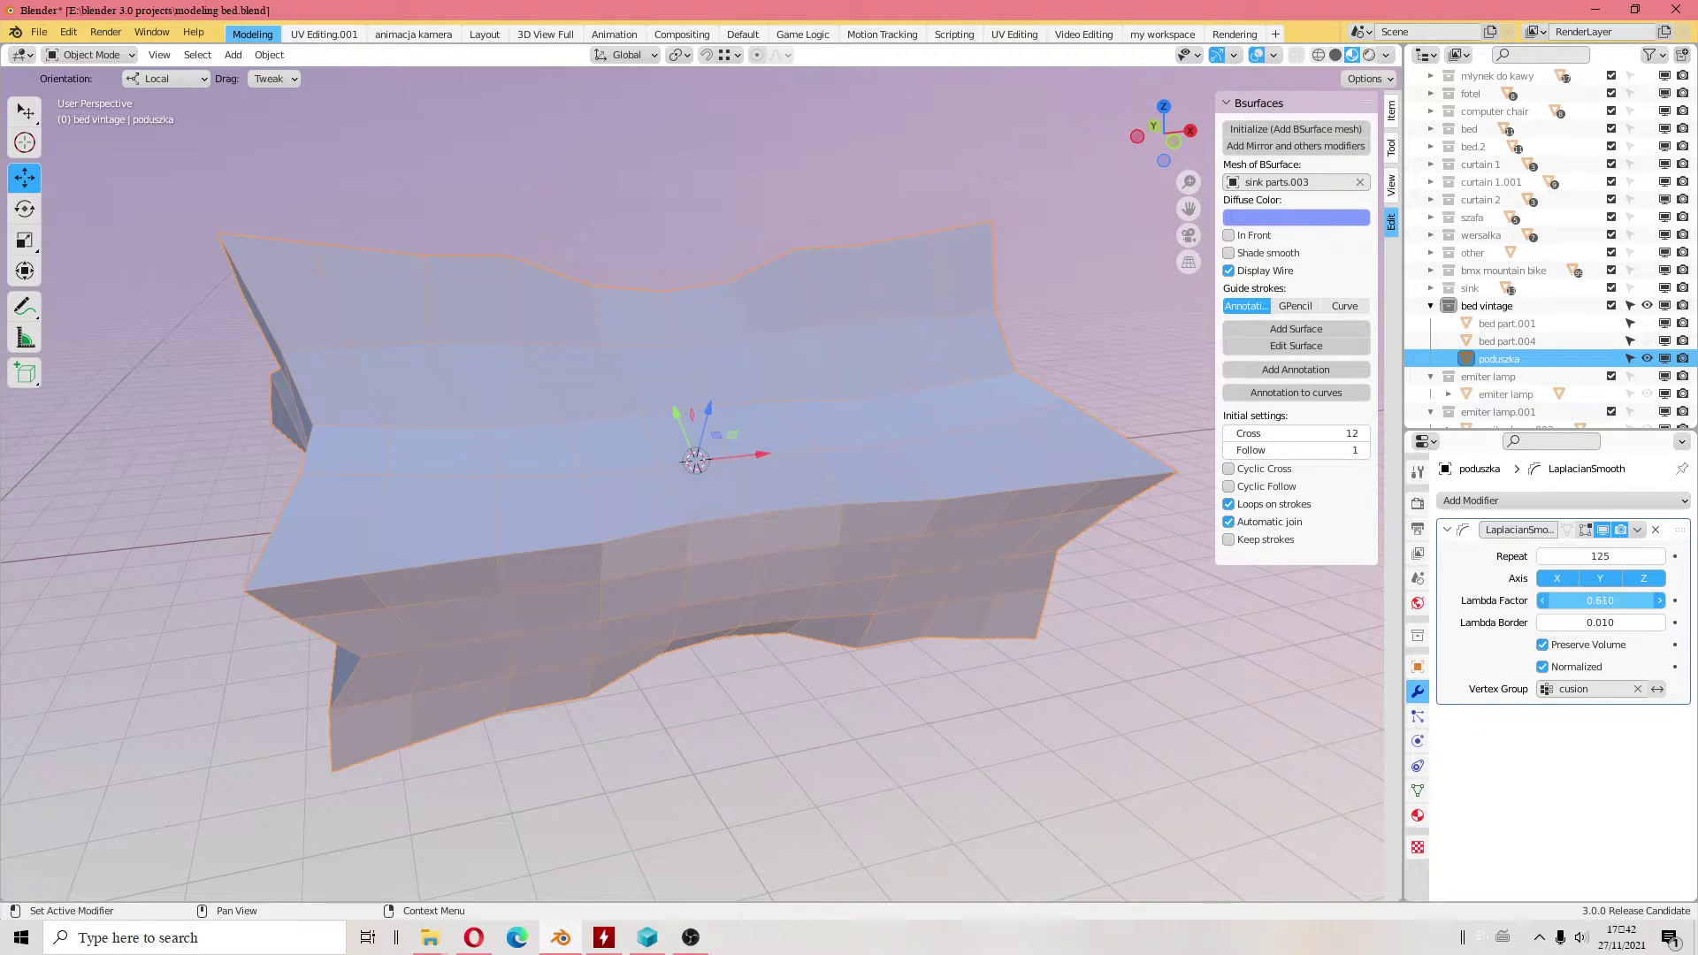
{"action": "left_click_drag", "start_coordinate": [1600, 600], "coordinate": [1521, 600]}
{"action": "mouse_move", "coordinate": [1600, 557]}
{"action": "left_mouse_down"}
{"action": "mouse_move", "coordinate": [1528, 556]}
{"action": "mouse_move", "coordinate": [1636, 556]}
{"action": "mouse_move", "coordinate": [1393, 565]}
{"action": "left_mouse_up"}
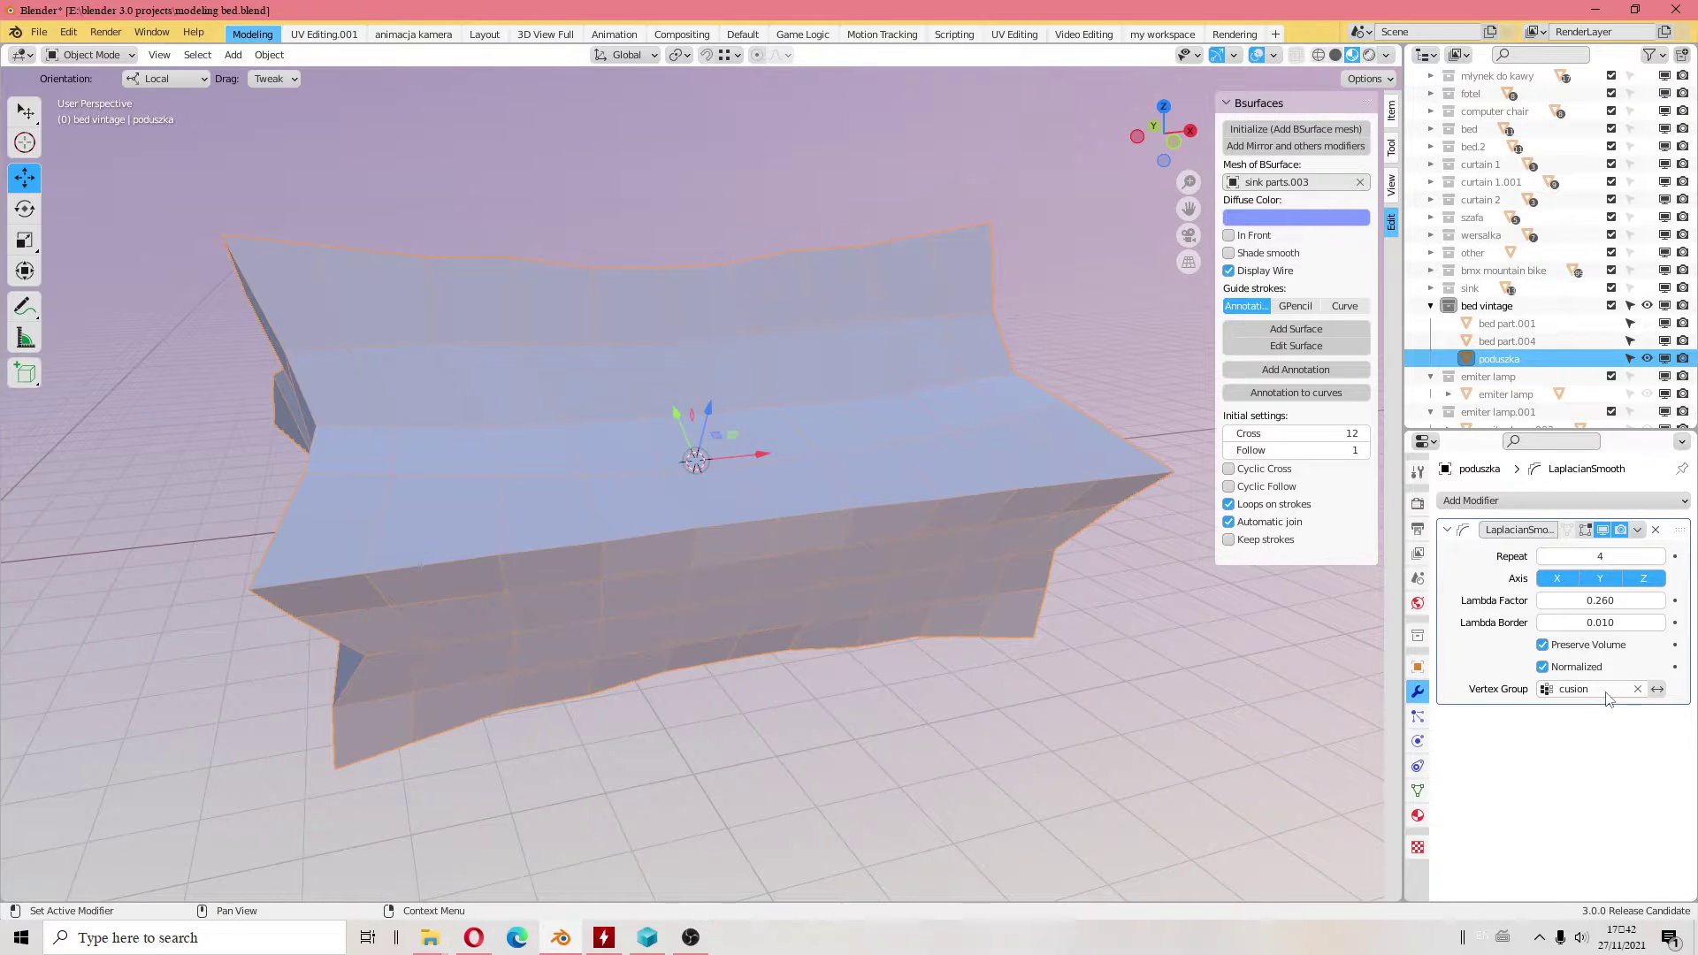
{"action": "left_click", "coordinate": [1656, 691]}
{"action": "left_click", "coordinate": [1657, 691]}
{"action": "left_click", "coordinate": [1657, 691]}
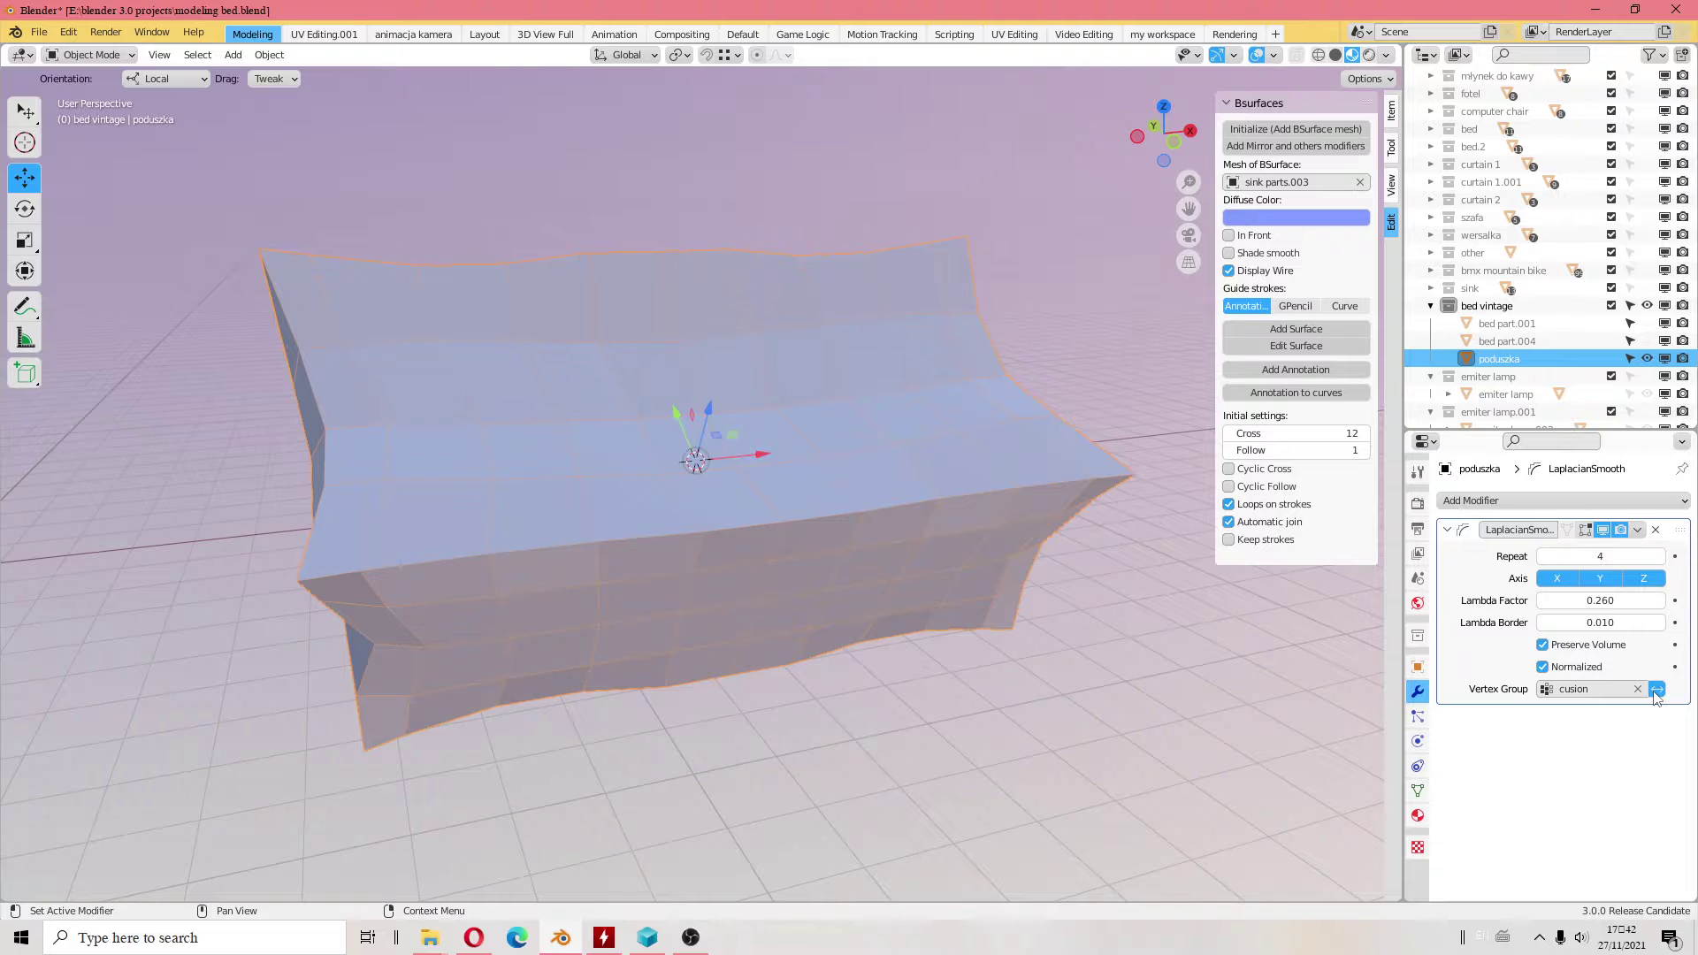
- Show the cushion's vertex groups and switch off inverted filtering of the group list
{"action": "left_click", "coordinate": [1417, 789]}
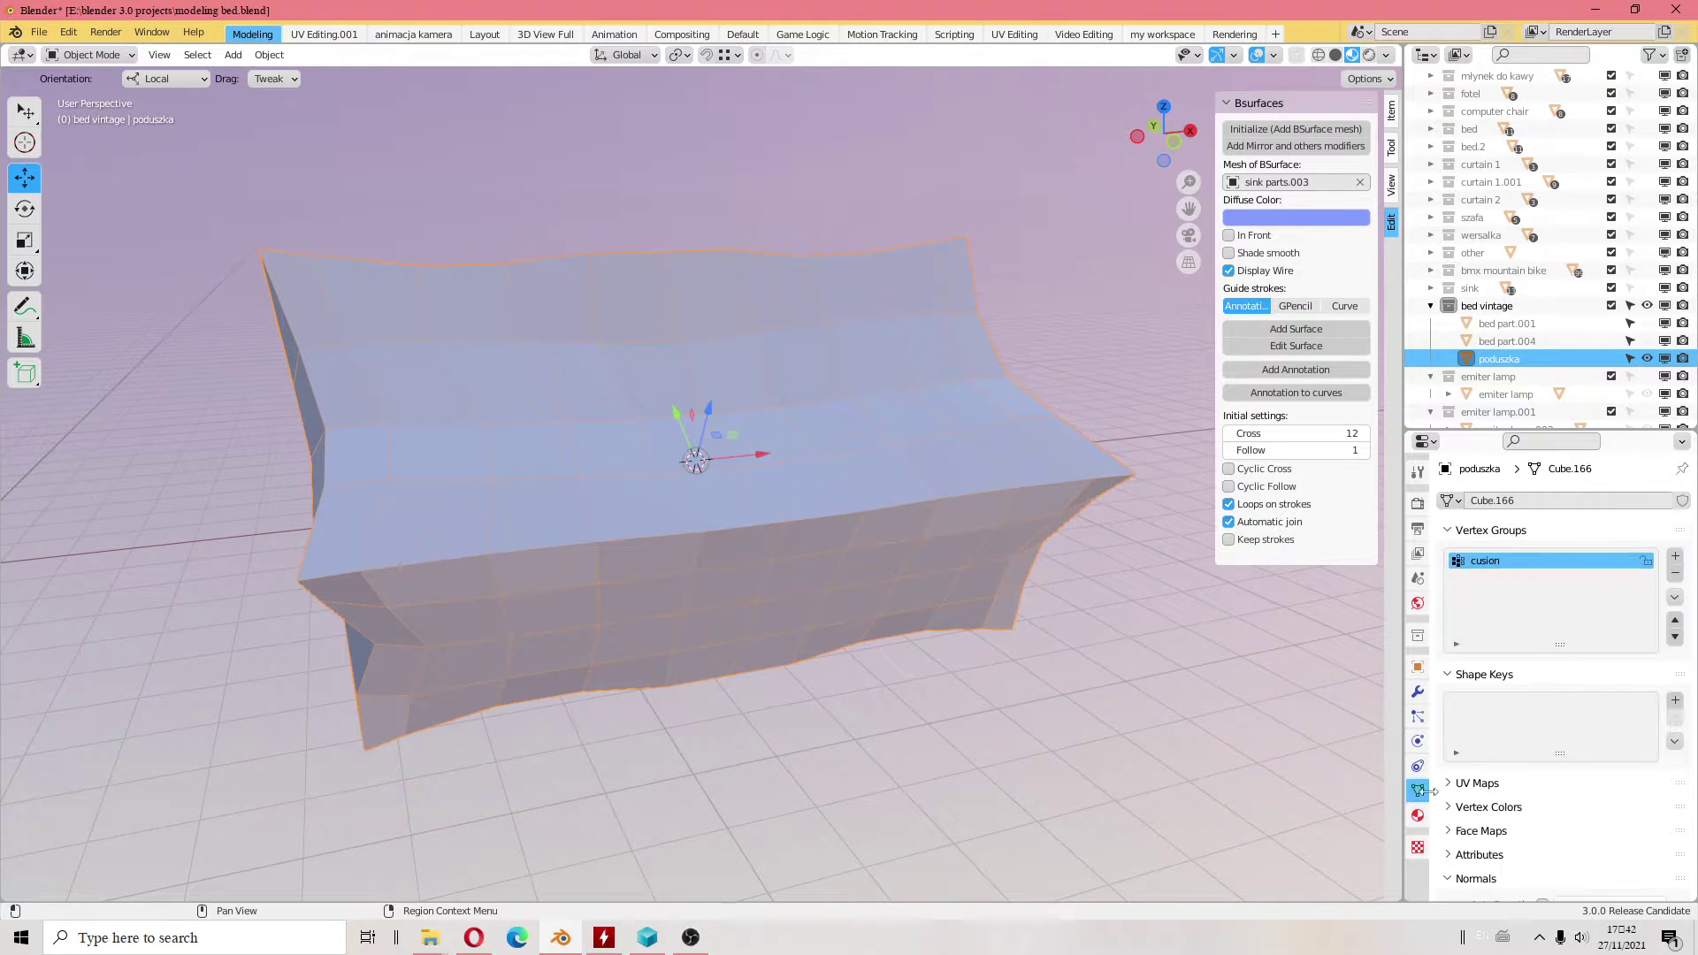
{"action": "scroll", "coordinate": [1501, 569], "scroll_direction": "down", "scroll_amount": 1}
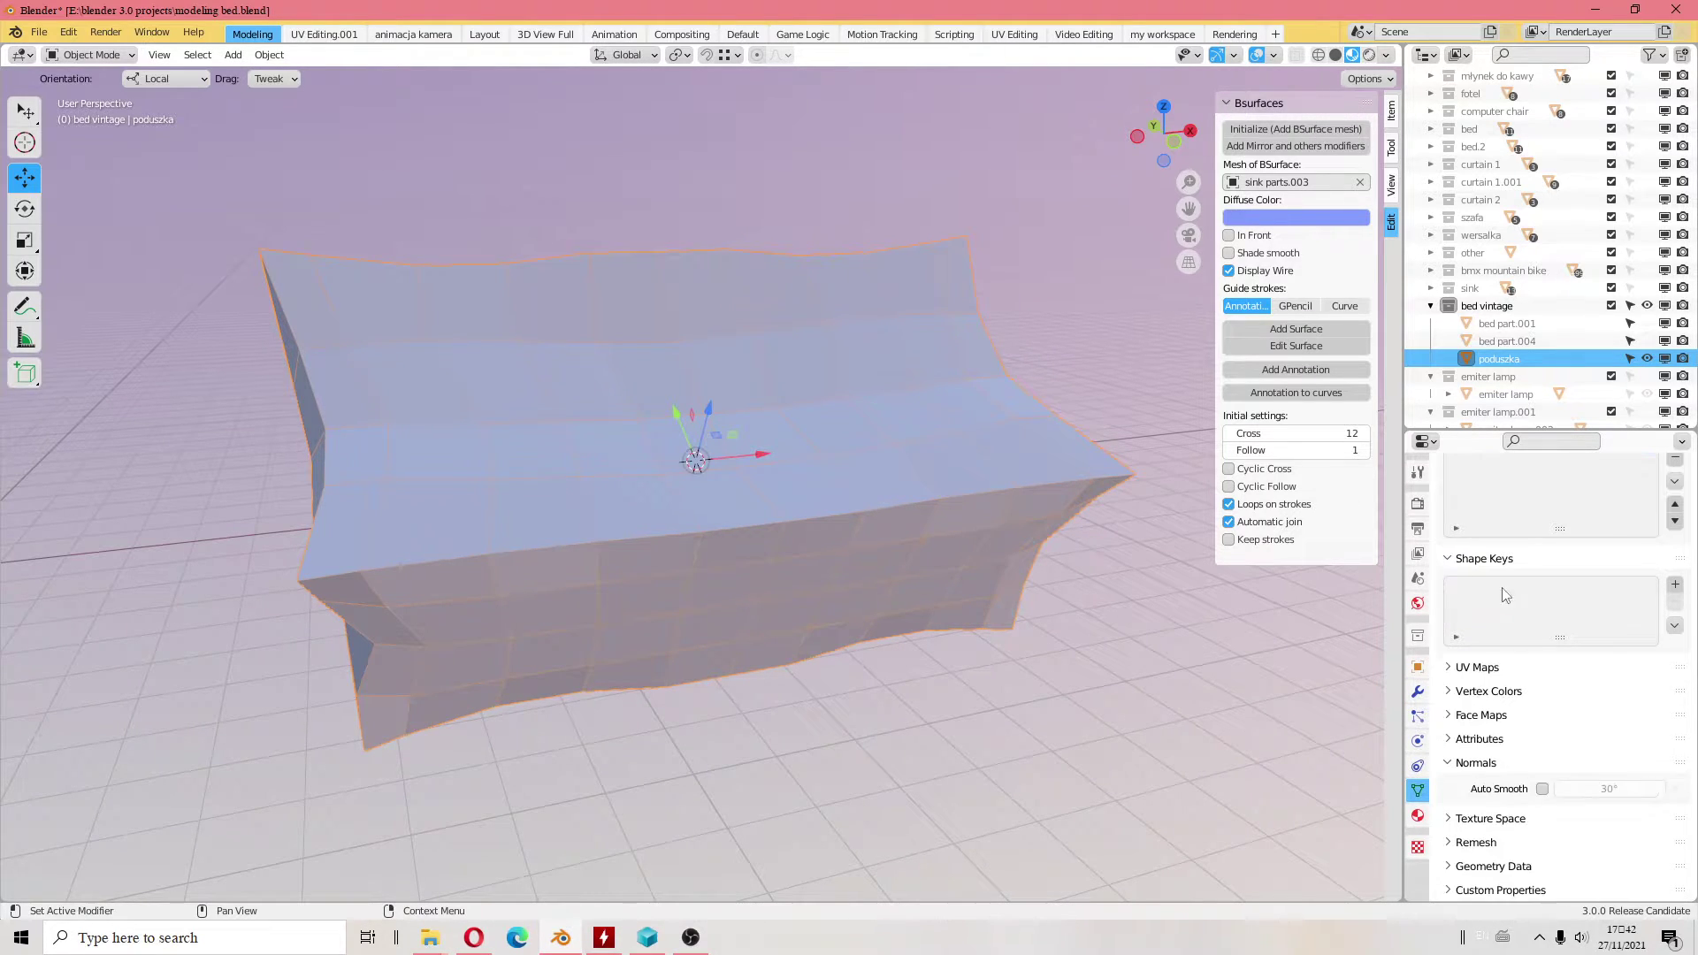
{"action": "scroll", "coordinate": [1475, 579], "scroll_direction": "down", "scroll_amount": 1}
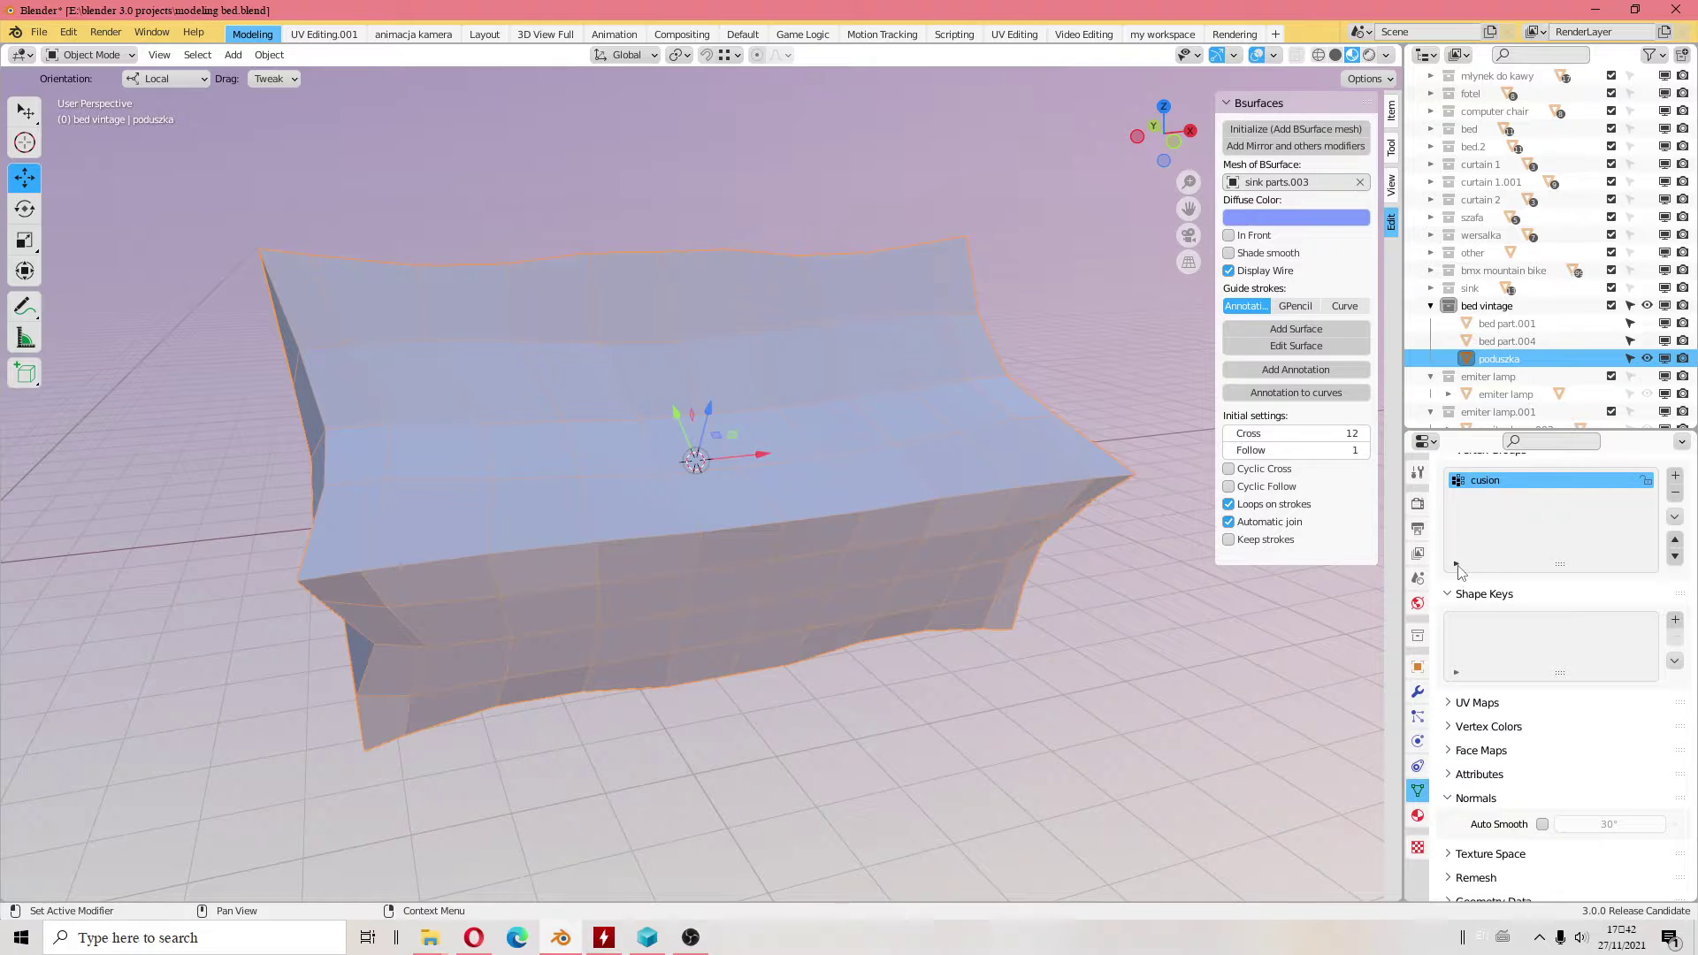
{"action": "scroll", "coordinate": [1457, 567], "scroll_direction": "up", "scroll_amount": 1}
{"action": "left_click", "coordinate": [1455, 599]}
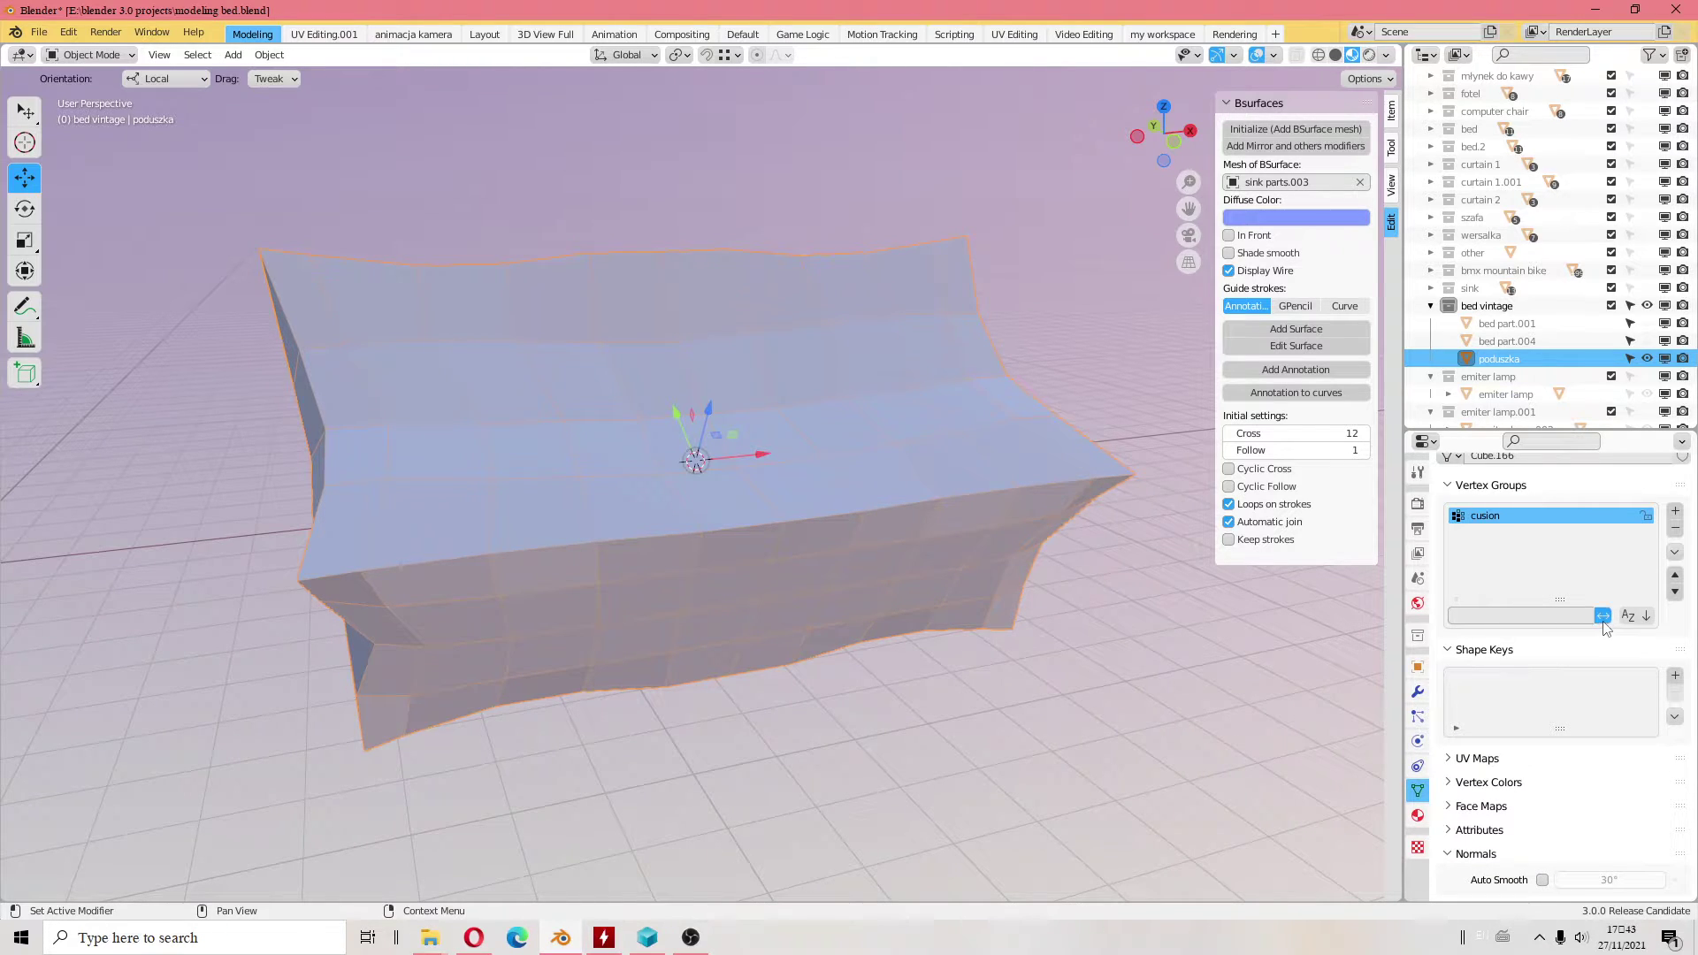
{"action": "left_click", "coordinate": [1603, 616]}
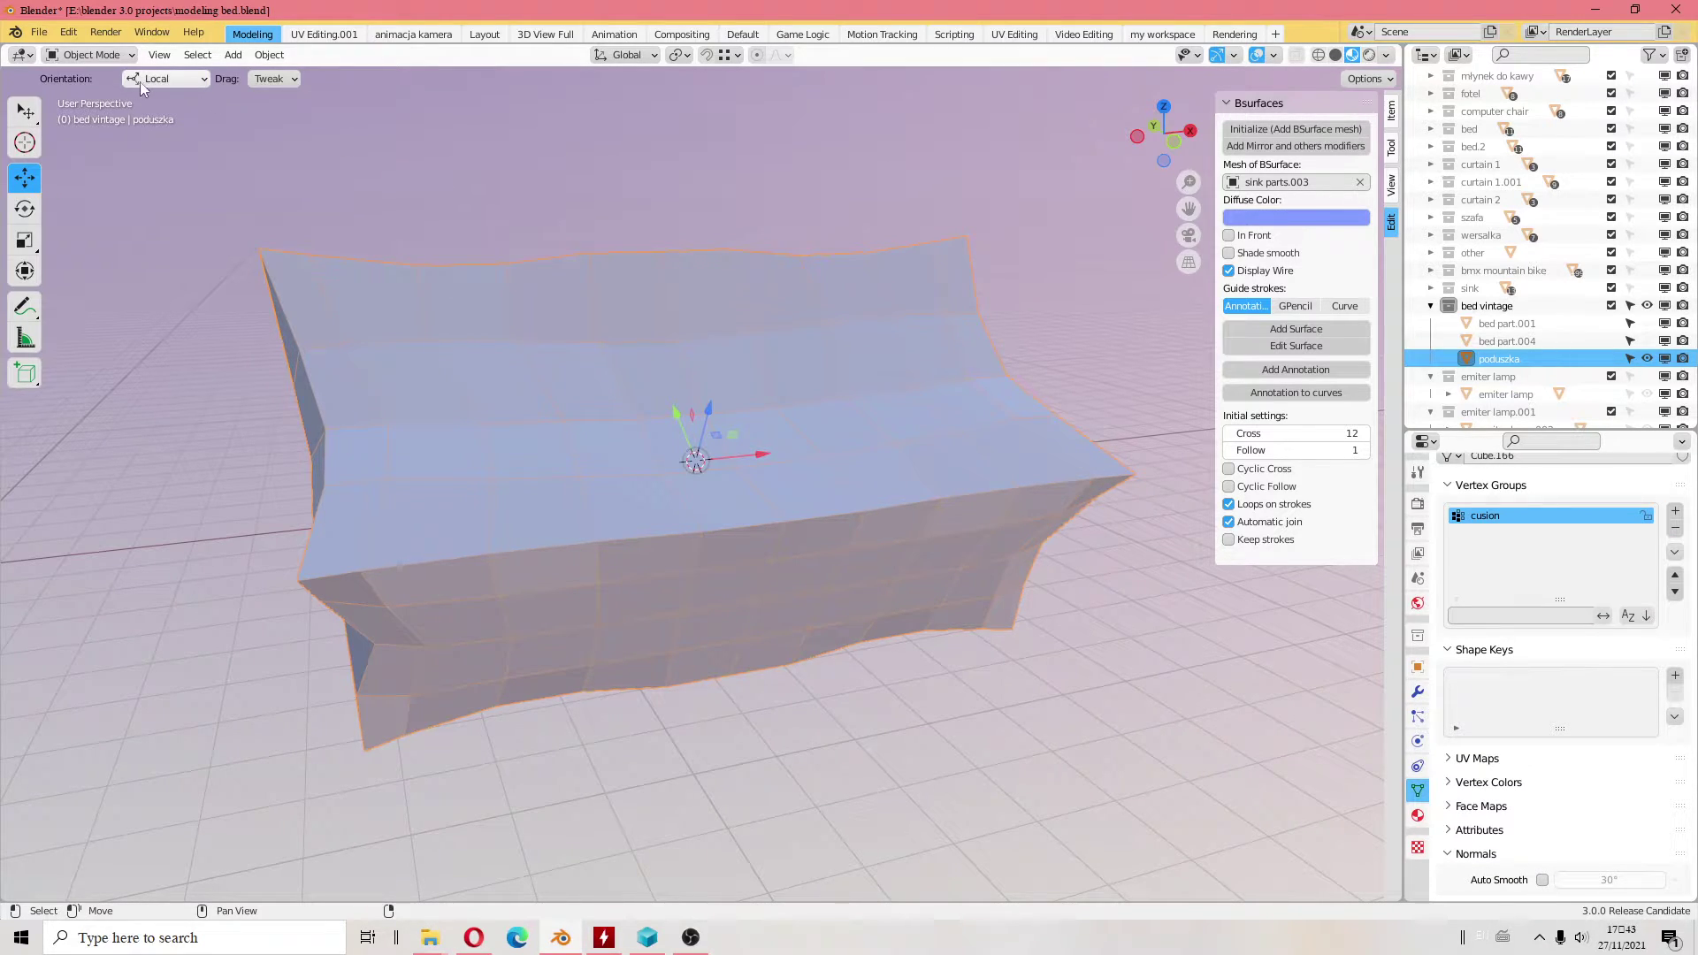
- In Edit Mode, set the vertex group weight to 1.000
{"action": "left_click", "coordinate": [89, 55]}
{"action": "left_click", "coordinate": [104, 89]}
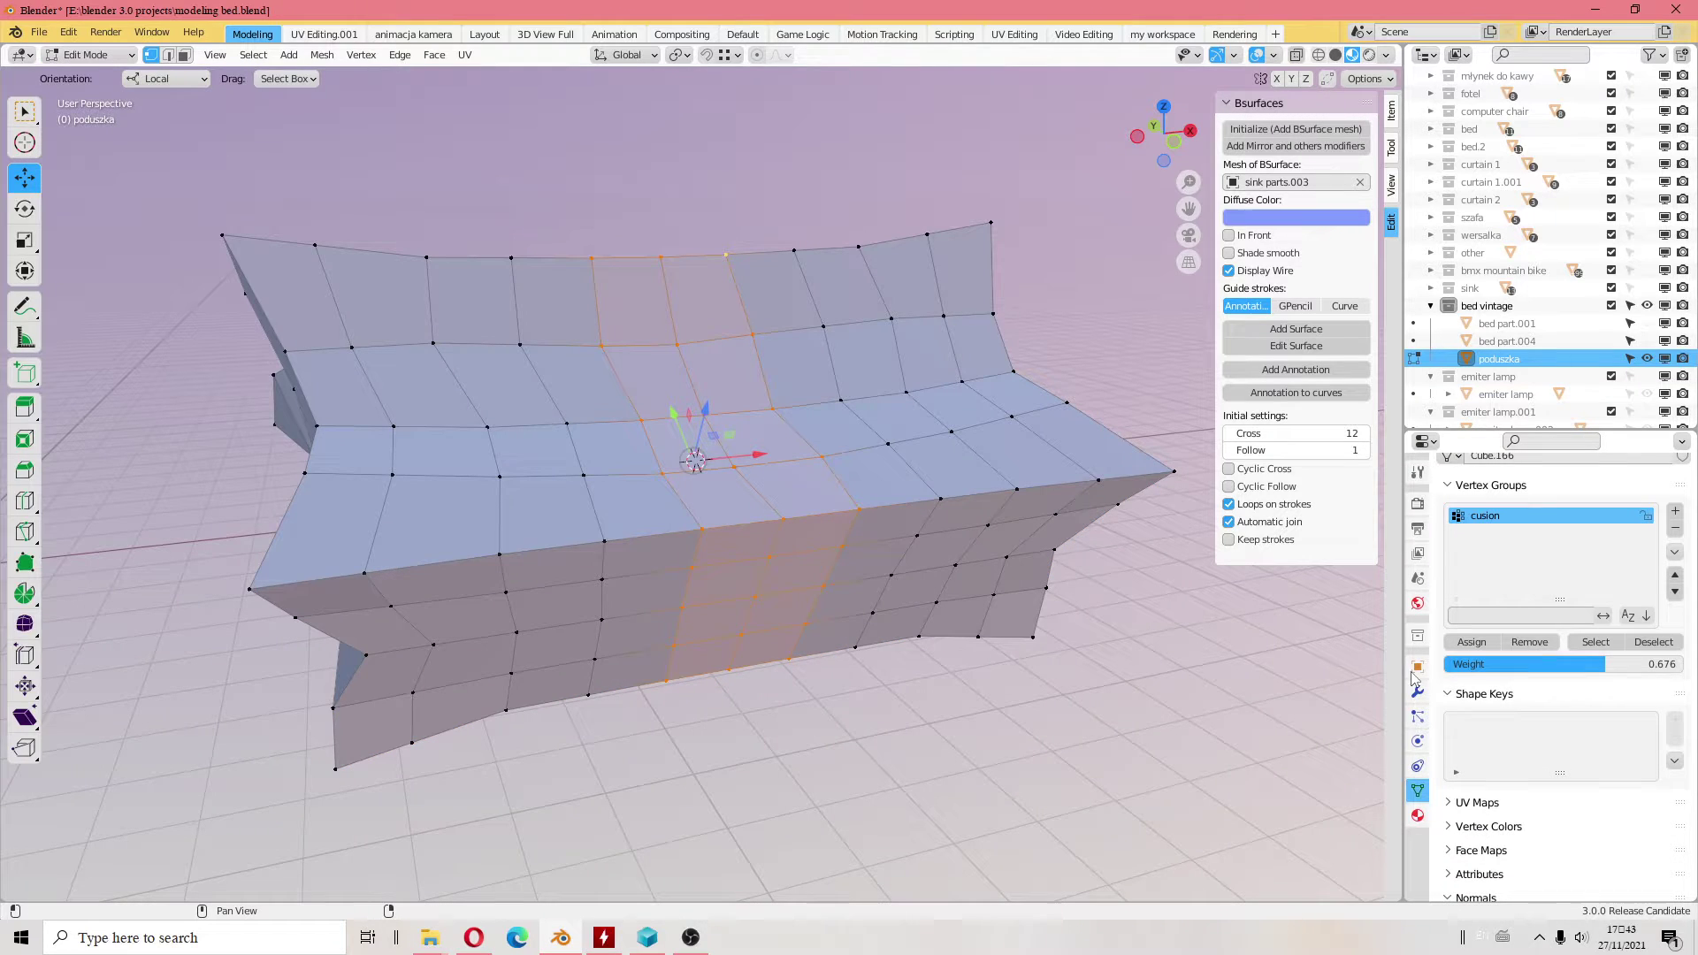
{"action": "left_click", "coordinate": [1587, 665]}
{"action": "type", "text": "1"}
{"action": "key", "text": "Return"}
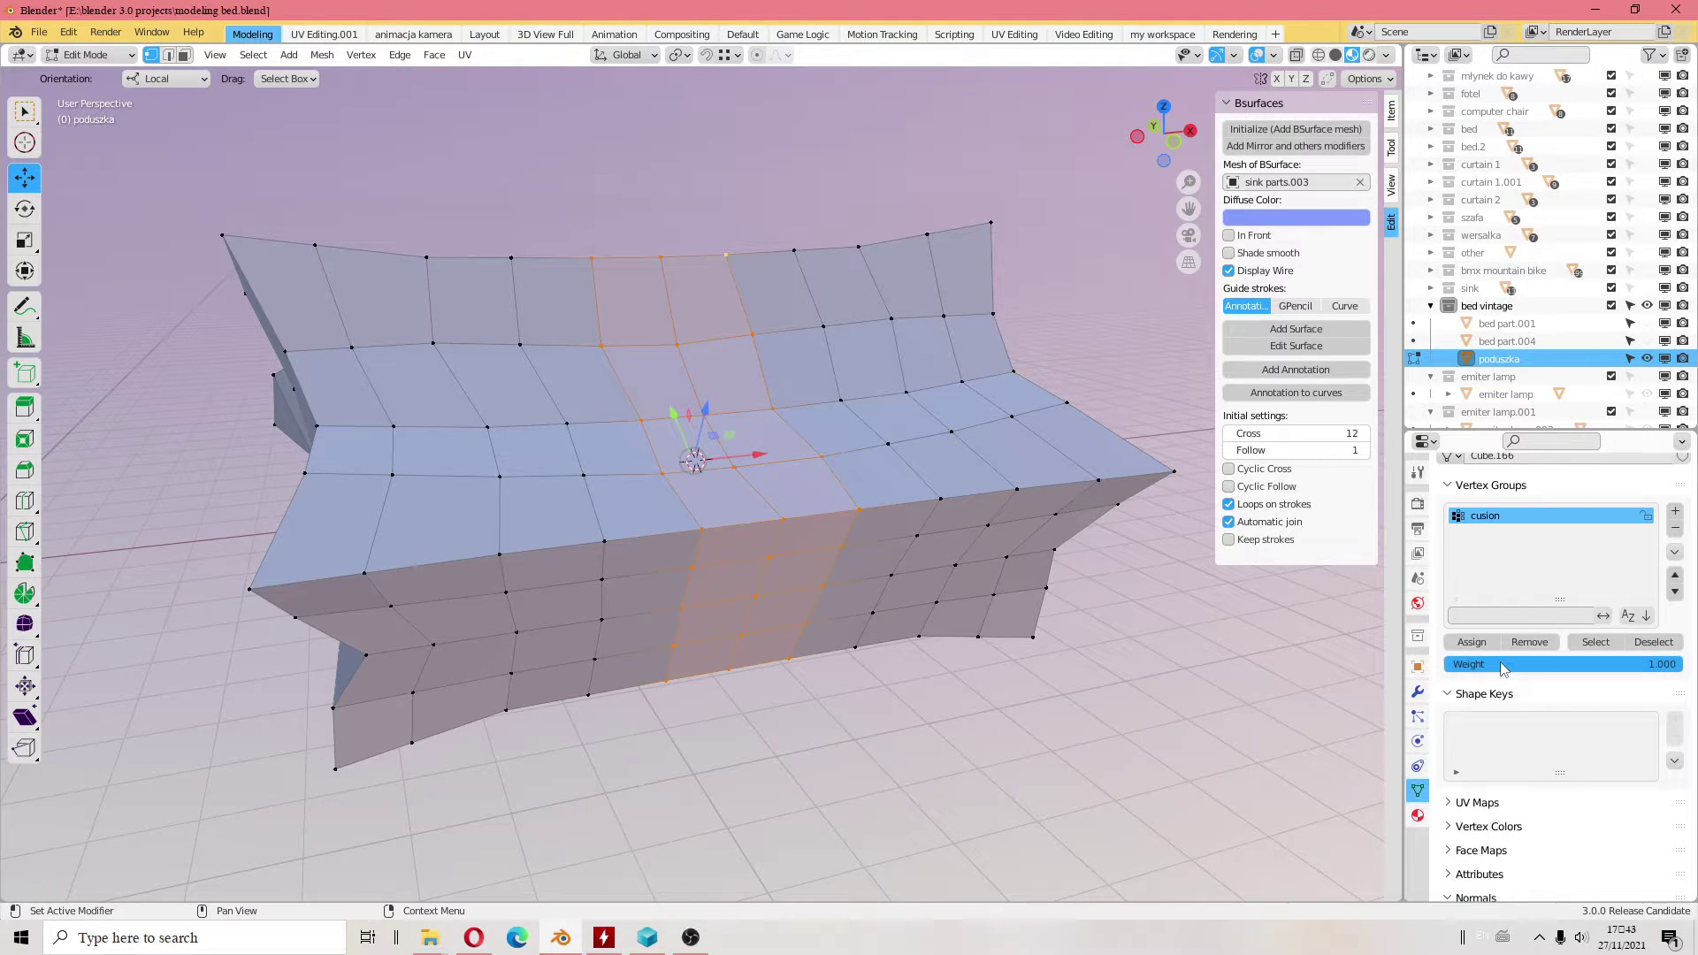
- Back in Object Mode, lock the cusion vertex group's weights
{"action": "left_click", "coordinate": [88, 55]}
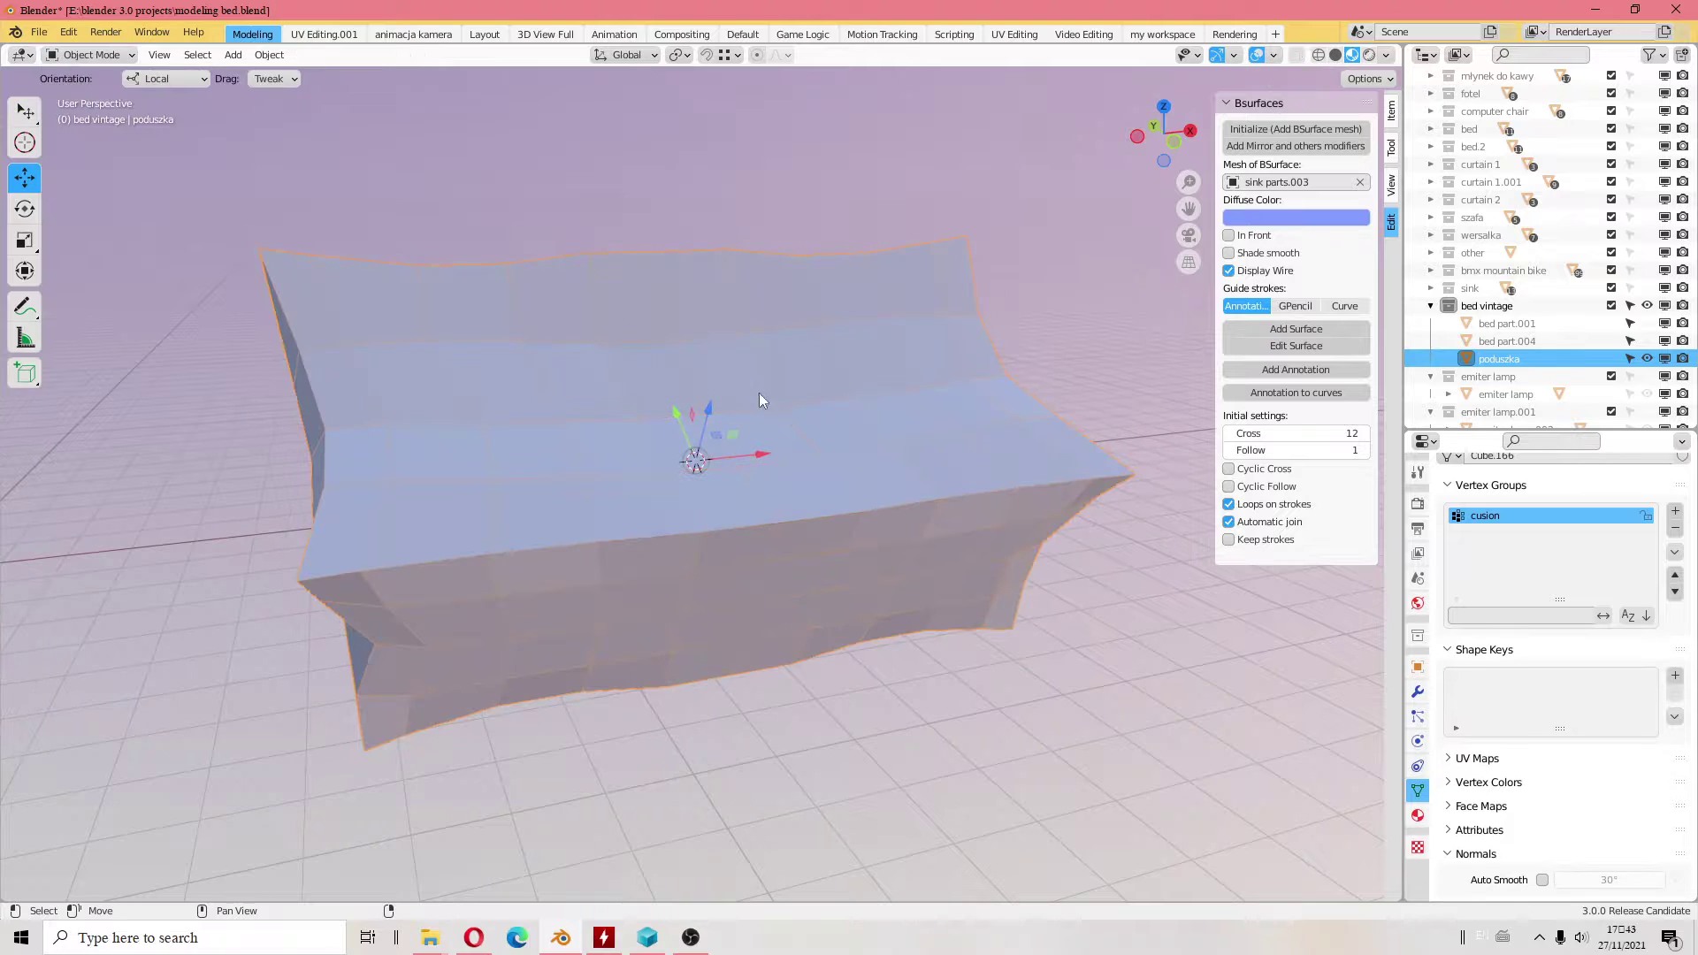
{"action": "mouse_move", "coordinate": [759, 393]}
{"action": "middle_mouse_down"}
{"action": "mouse_move", "coordinate": [815, 478]}
{"action": "mouse_move", "coordinate": [785, 550]}
{"action": "middle_mouse_up"}
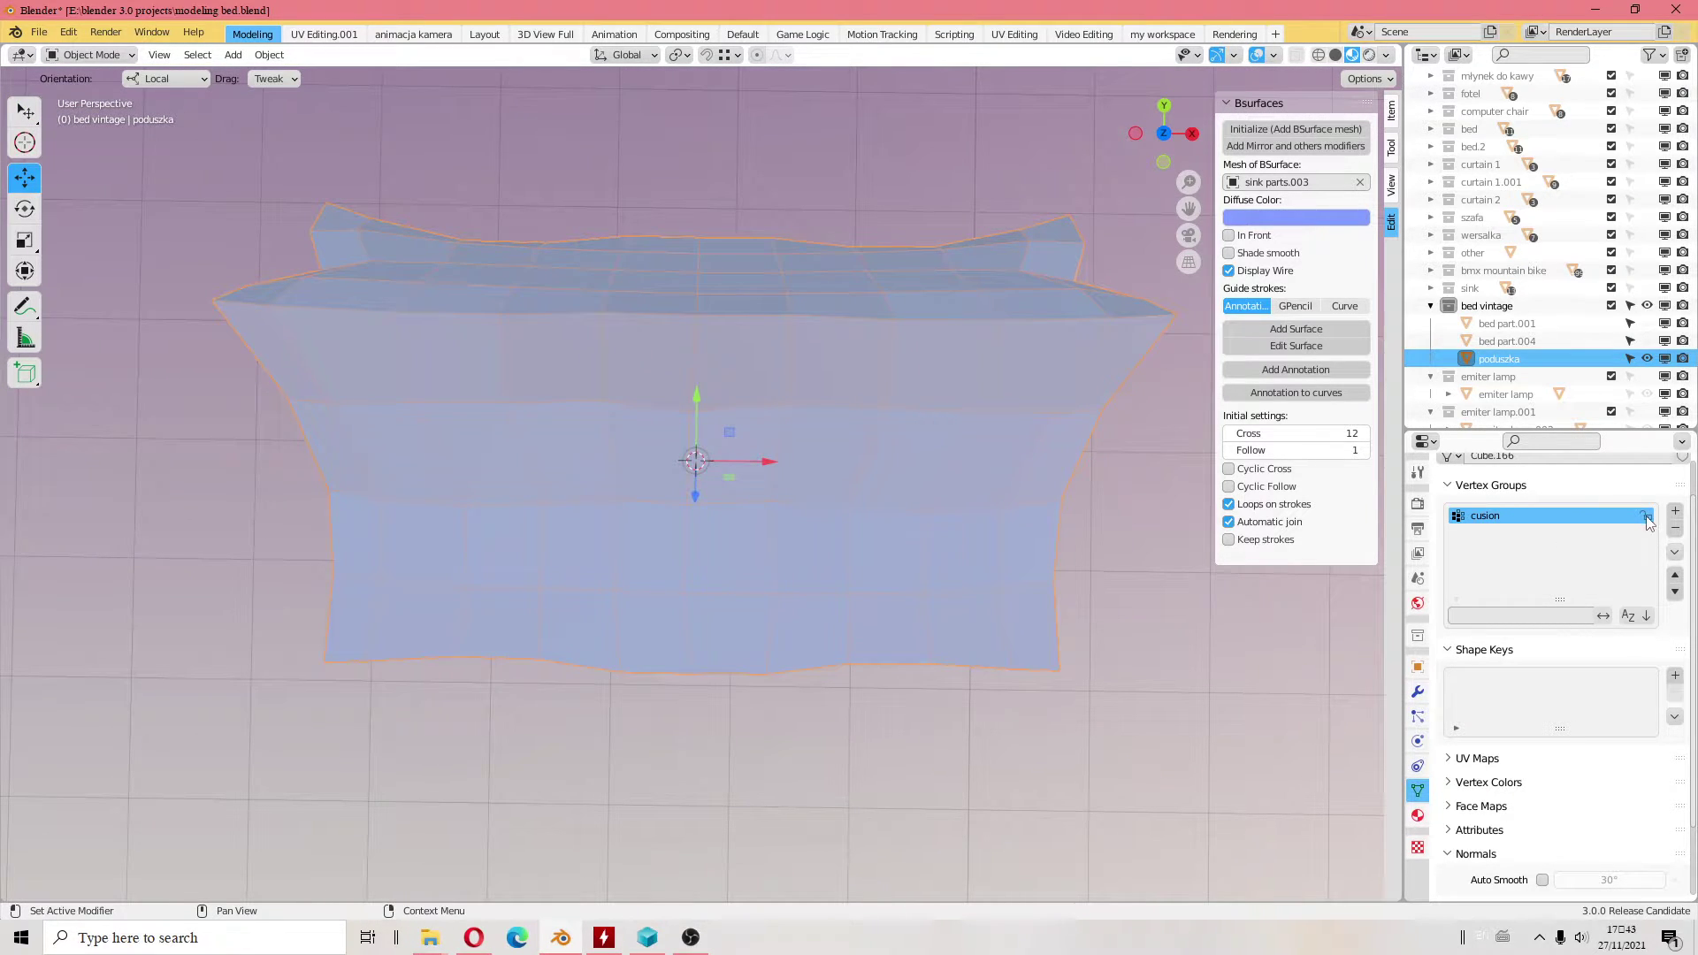
{"action": "mouse_move", "coordinate": [1645, 515]}
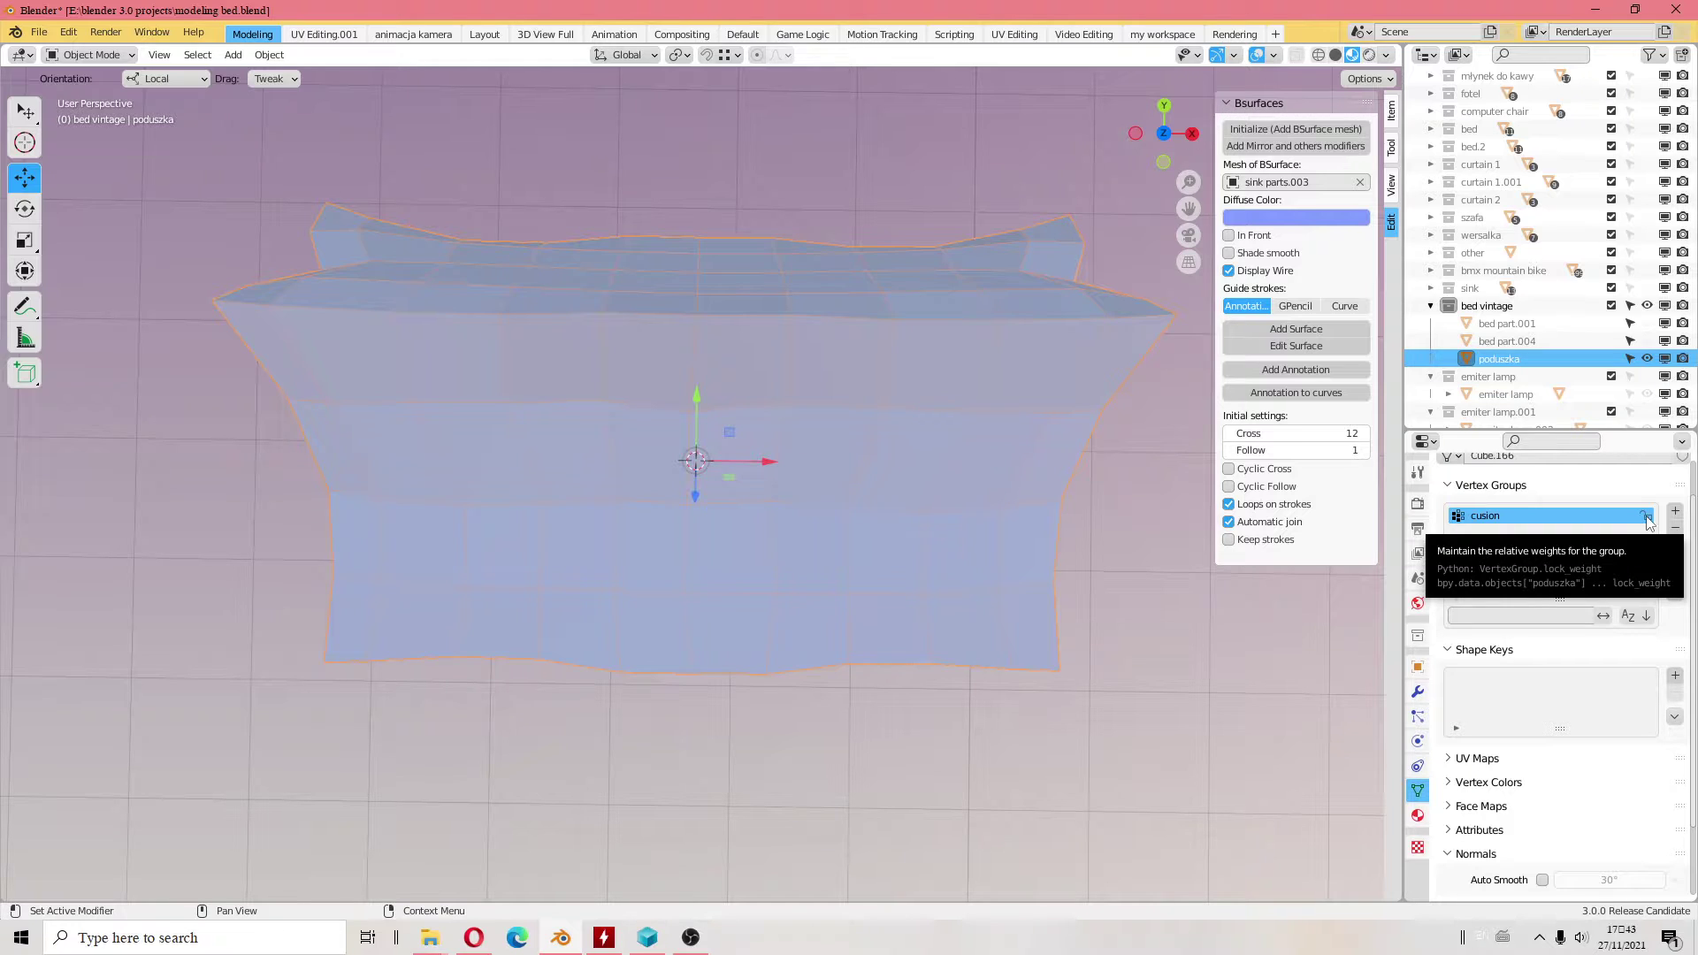
{"action": "left_click", "coordinate": [1647, 517]}
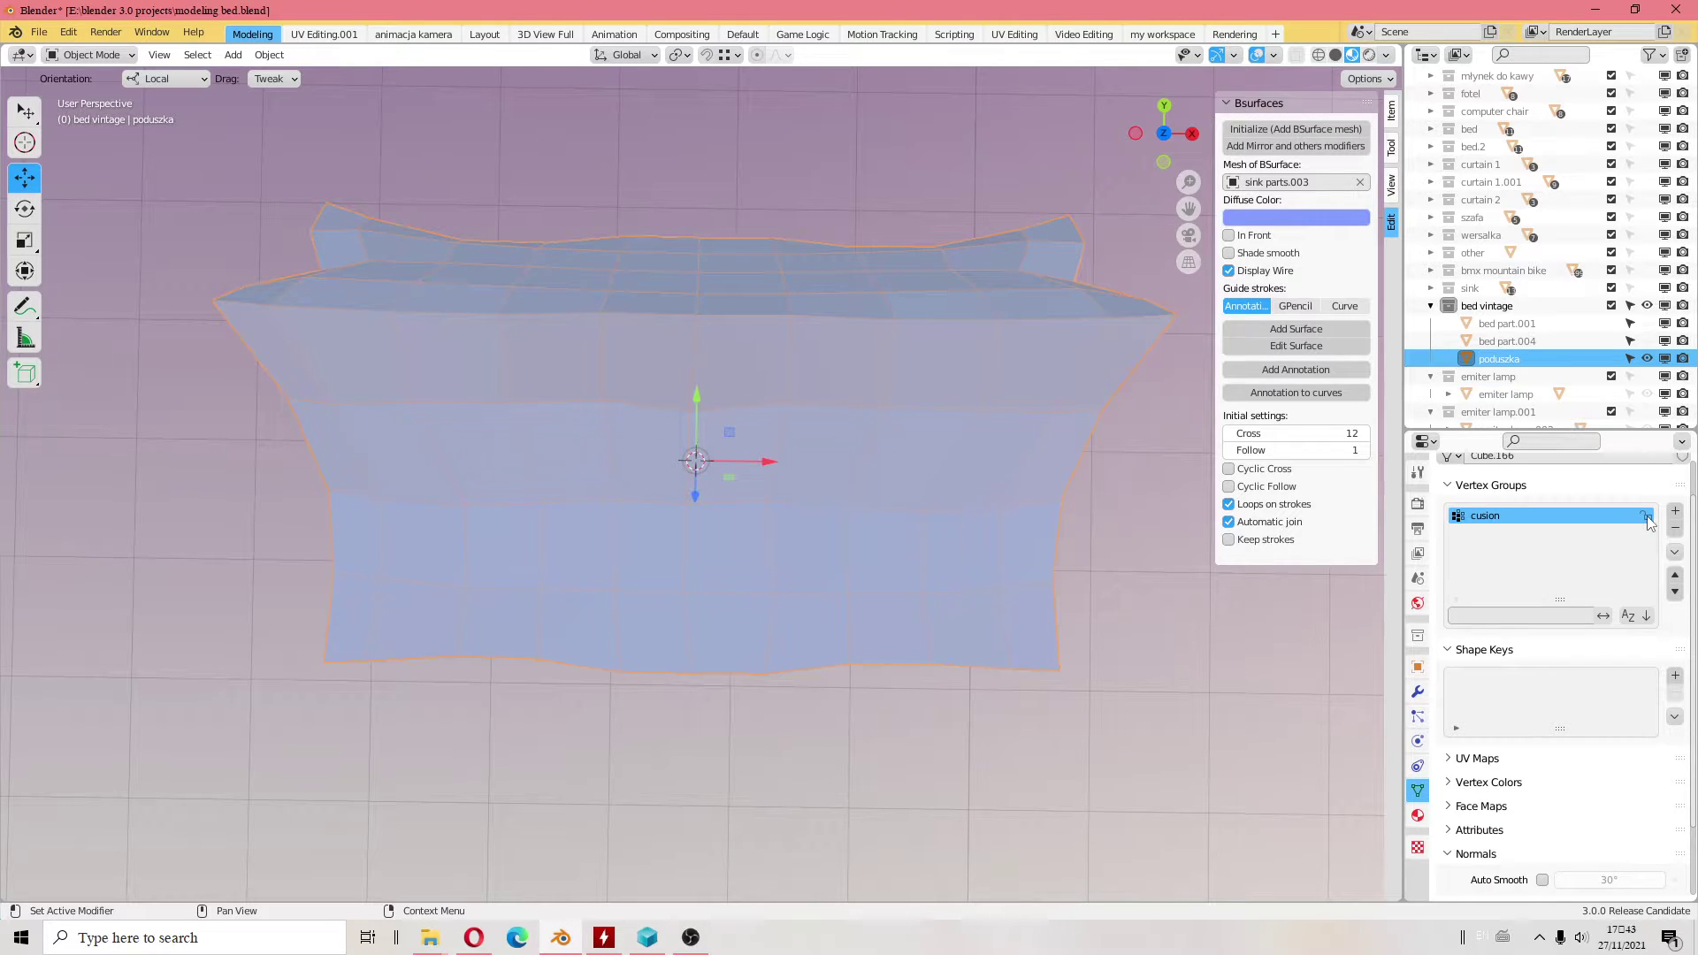
{"action": "left_click", "coordinate": [1417, 691]}
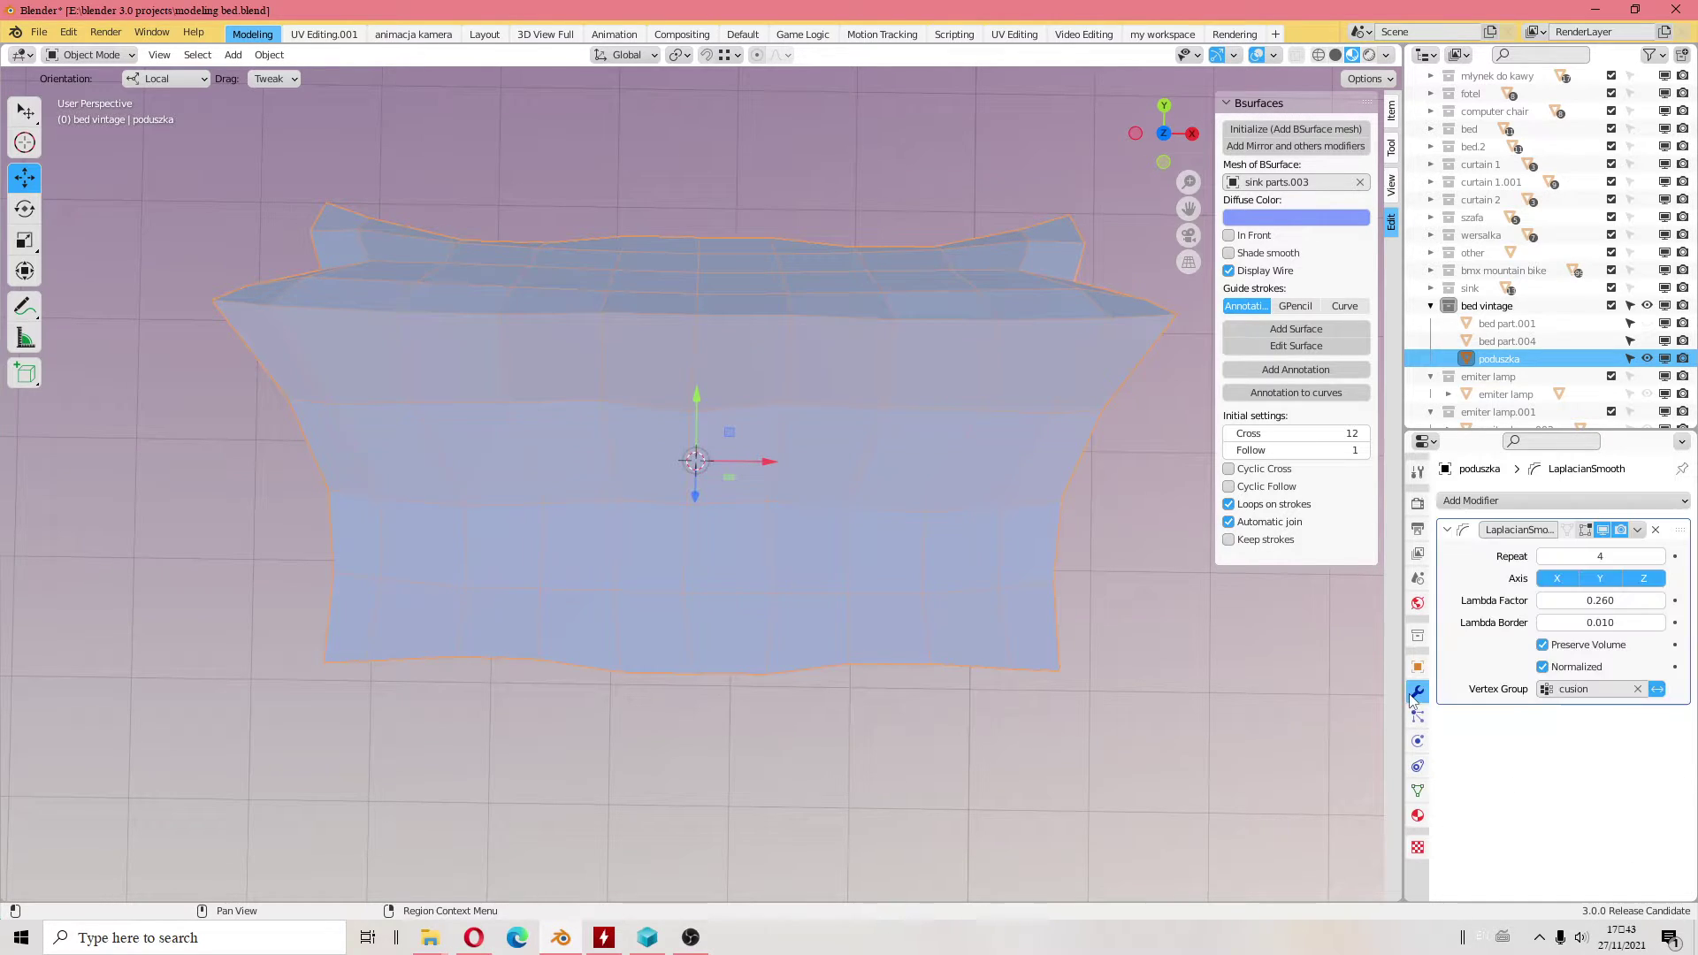
- Show the smoothing in Edit Mode and experiment with Lambda Border and Repeat values
{"action": "left_click", "coordinate": [1585, 529]}
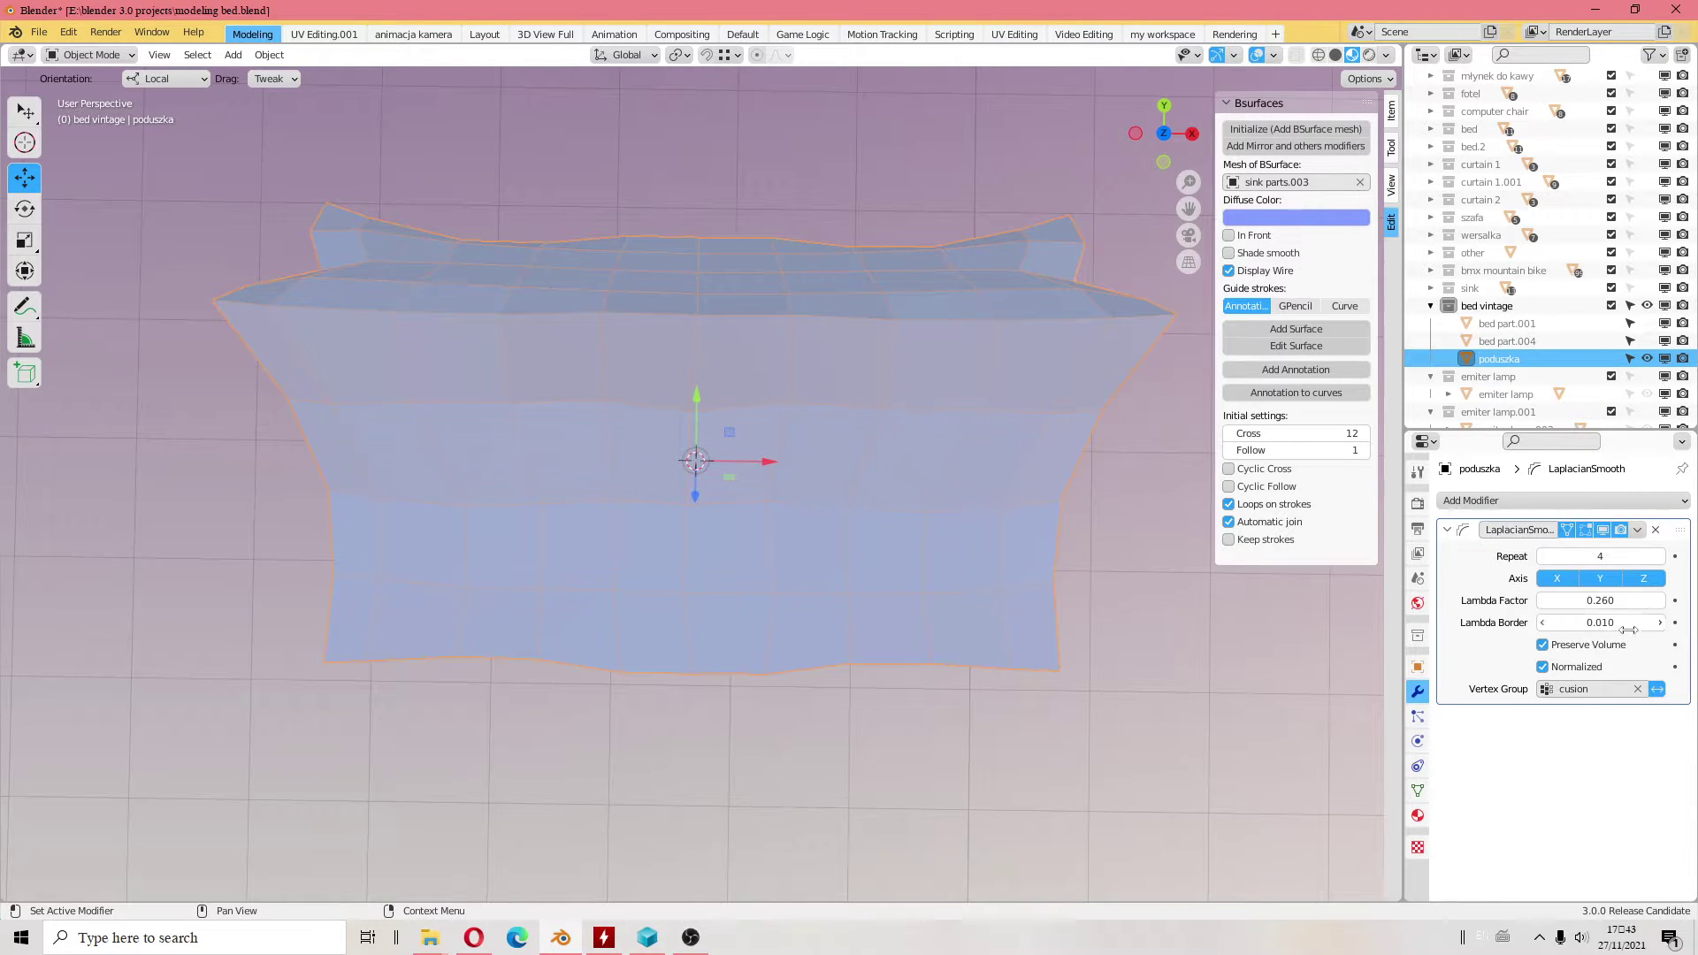
{"action": "left_click", "coordinate": [1601, 622]}
{"action": "type", "text": "-0.340"}
{"action": "mouse_move", "coordinate": [1599, 555]}
{"action": "left_mouse_down"}
{"action": "mouse_move", "coordinate": [1565, 555]}
{"action": "mouse_move", "coordinate": [1636, 555]}
{"action": "mouse_move", "coordinate": [1578, 555]}
{"action": "left_mouse_up"}
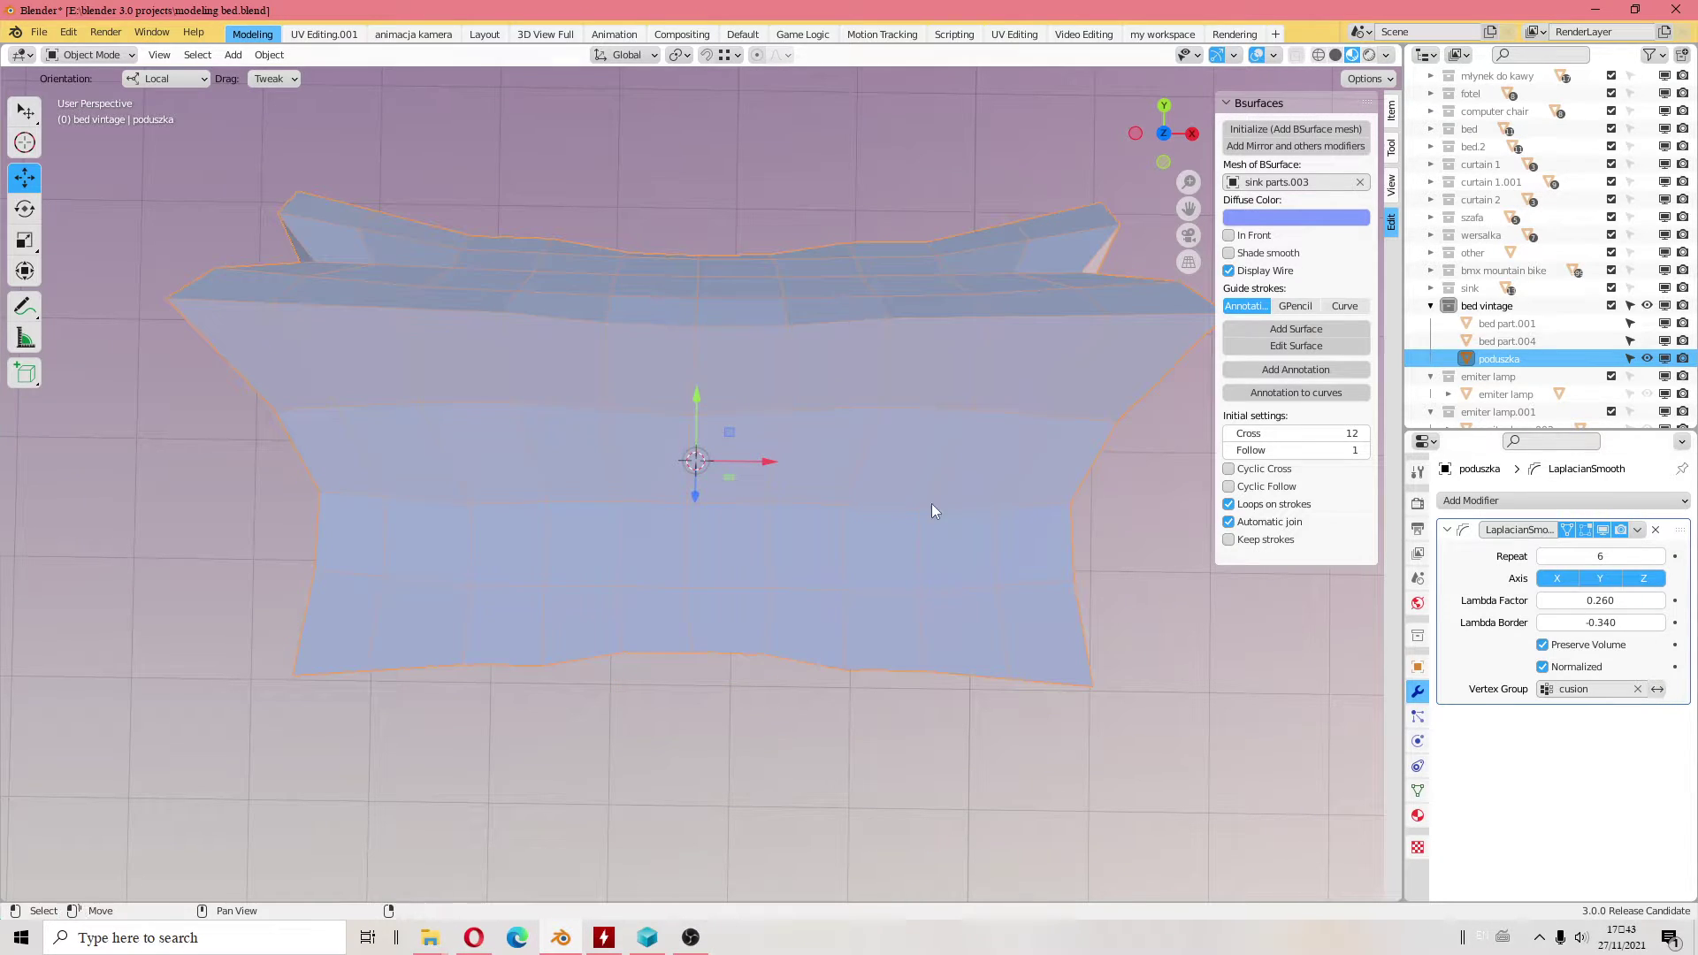
{"action": "left_click", "coordinate": [1542, 556]}
{"action": "mouse_move", "coordinate": [1574, 557]}
{"action": "left_mouse_down"}
{"action": "mouse_move", "coordinate": [1636, 556]}
{"action": "mouse_move", "coordinate": [1565, 556]}
{"action": "mouse_move", "coordinate": [1596, 557]}
{"action": "left_mouse_up"}
{"action": "type", "text": "5"}
{"action": "mouse_move", "coordinate": [782, 565]}
{"action": "middle_mouse_down"}
{"action": "mouse_move", "coordinate": [879, 523]}
{"action": "mouse_move", "coordinate": [925, 417]}
{"action": "mouse_move", "coordinate": [968, 502]}
{"action": "mouse_move", "coordinate": [921, 520]}
{"action": "mouse_move", "coordinate": [878, 485]}
{"action": "middle_mouse_up"}
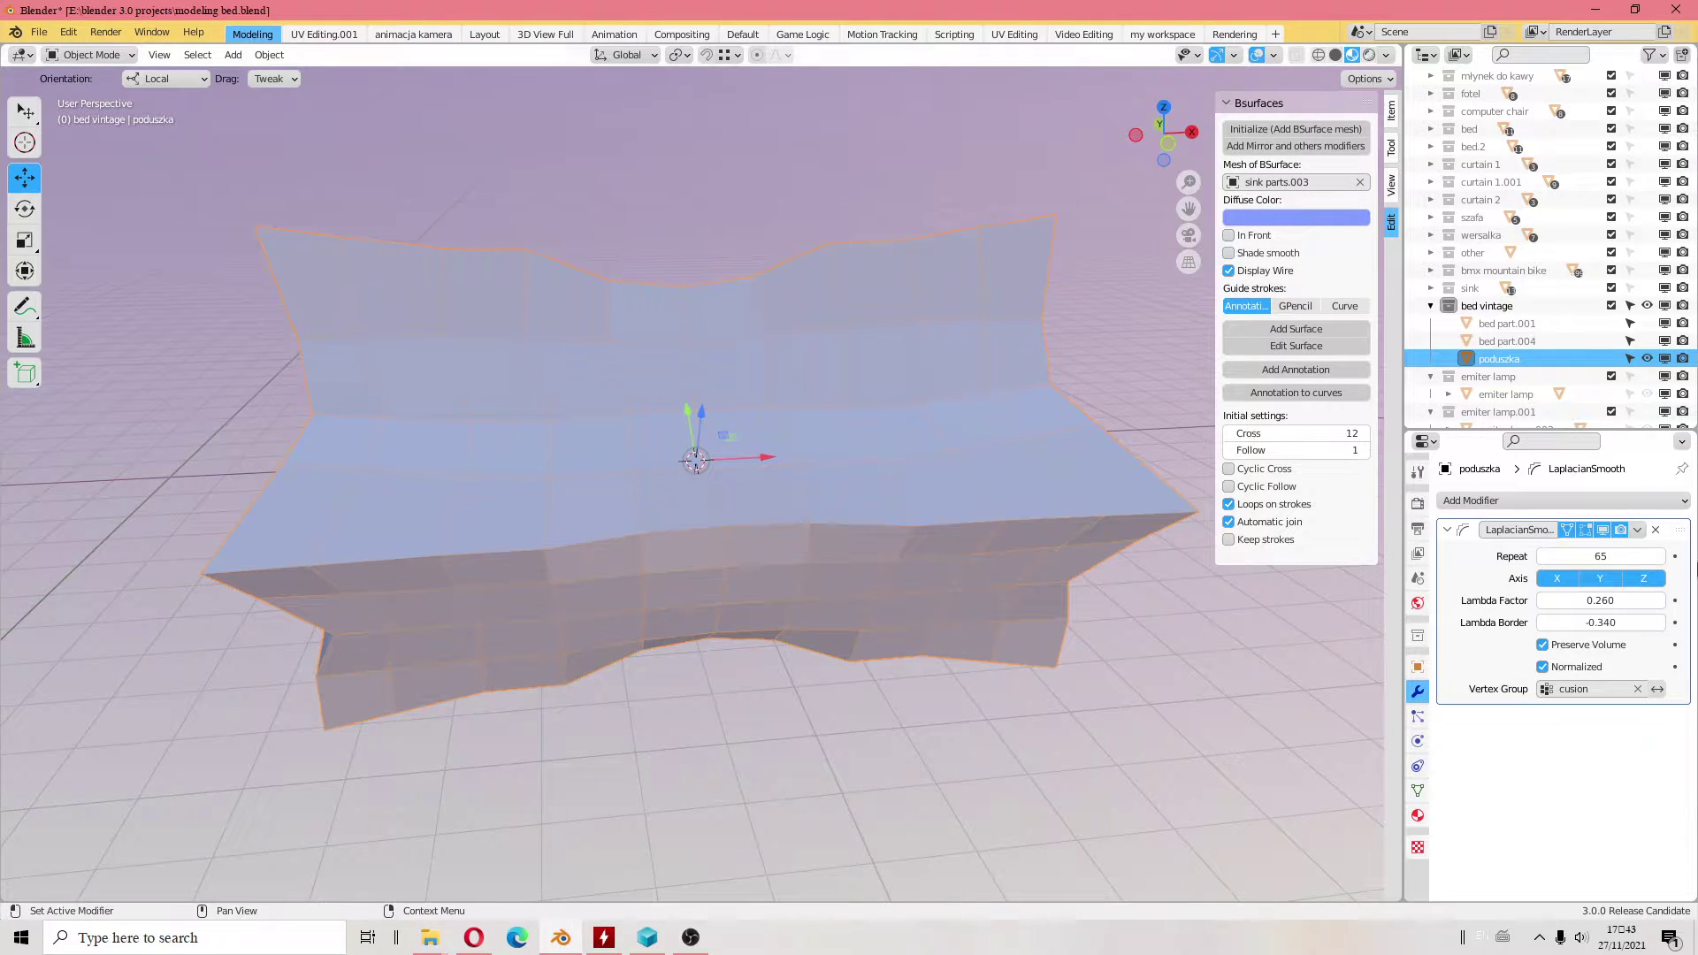
- Compare the Normalized option on and off, and set Lambda Border to about 0.360
{"action": "left_click", "coordinate": [1543, 668]}
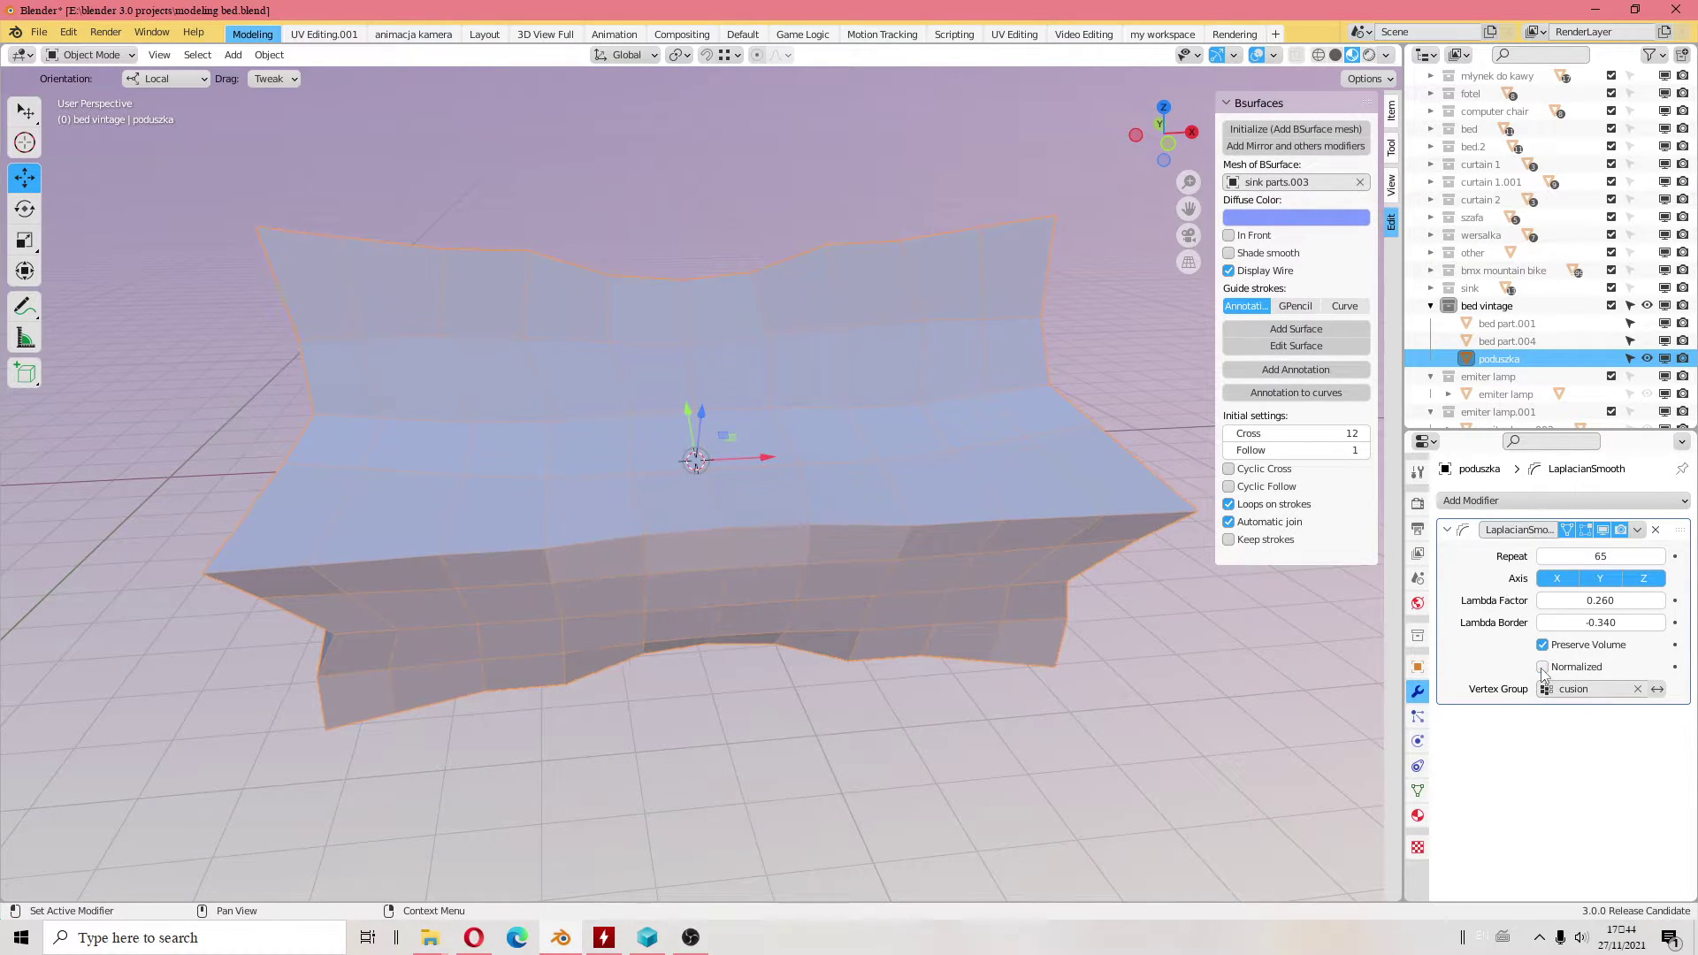
{"action": "left_click", "coordinate": [1547, 649]}
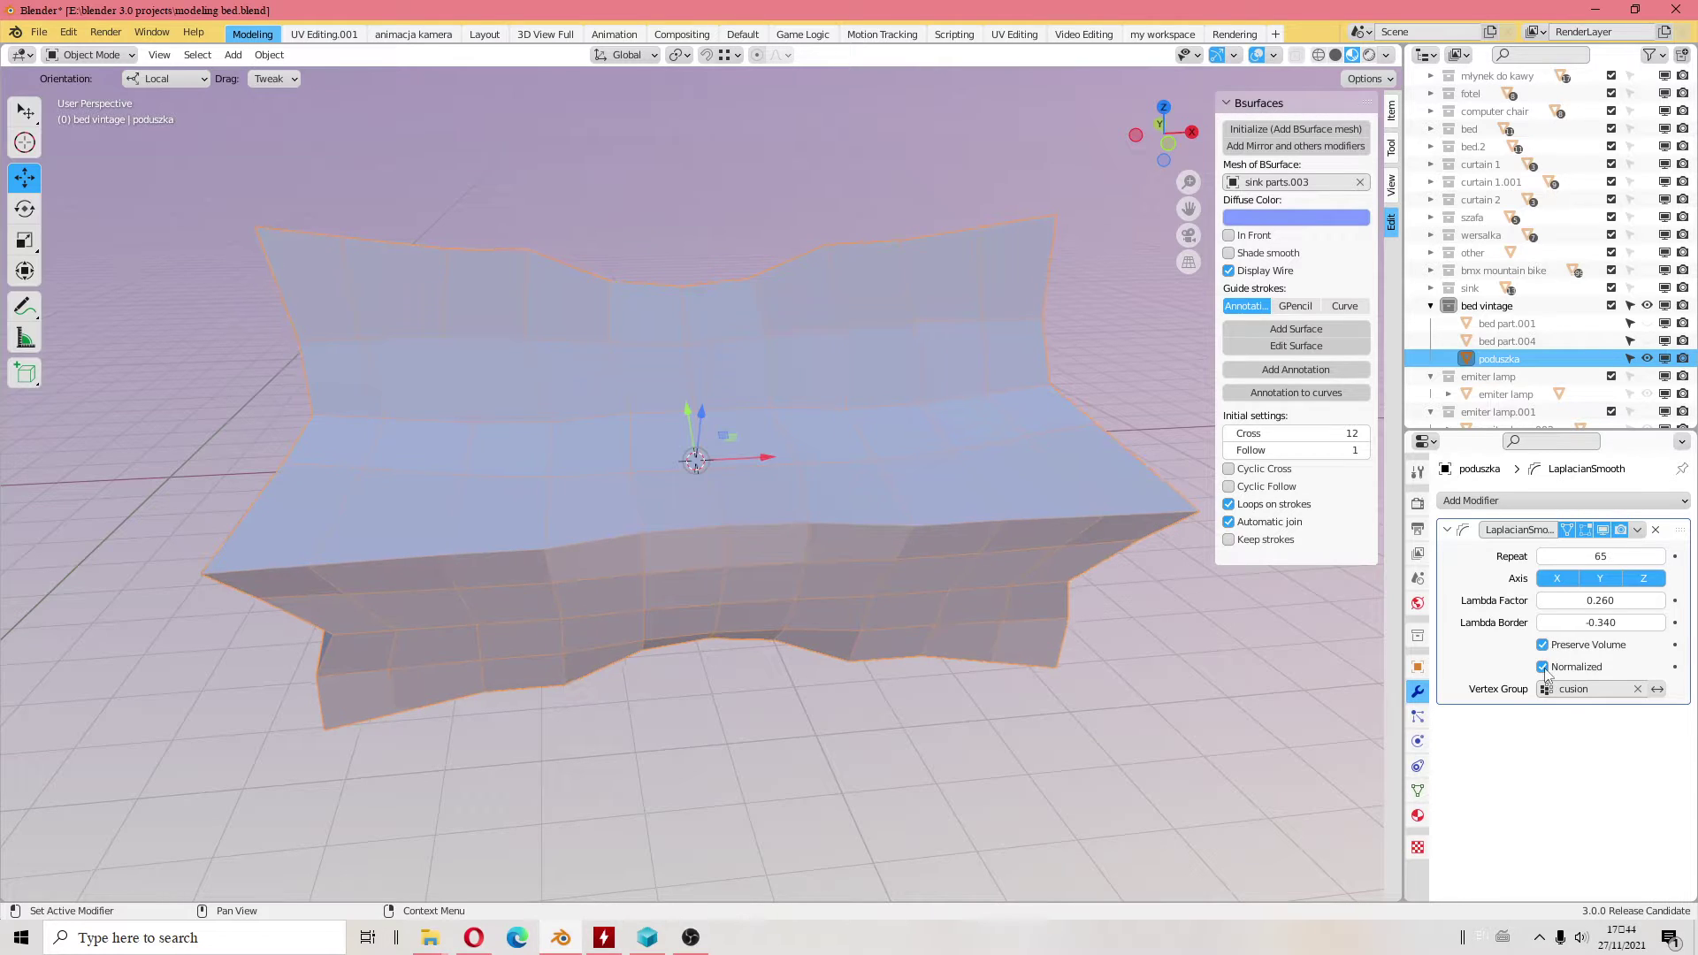
{"action": "left_click", "coordinate": [1545, 668]}
{"action": "left_click", "coordinate": [1545, 669]}
{"action": "mouse_move", "coordinate": [1582, 624]}
{"action": "left_mouse_down"}
{"action": "mouse_move", "coordinate": [1600, 624]}
{"action": "mouse_move", "coordinate": [1490, 636]}
{"action": "left_mouse_up"}
{"action": "left_click", "coordinate": [1547, 627]}
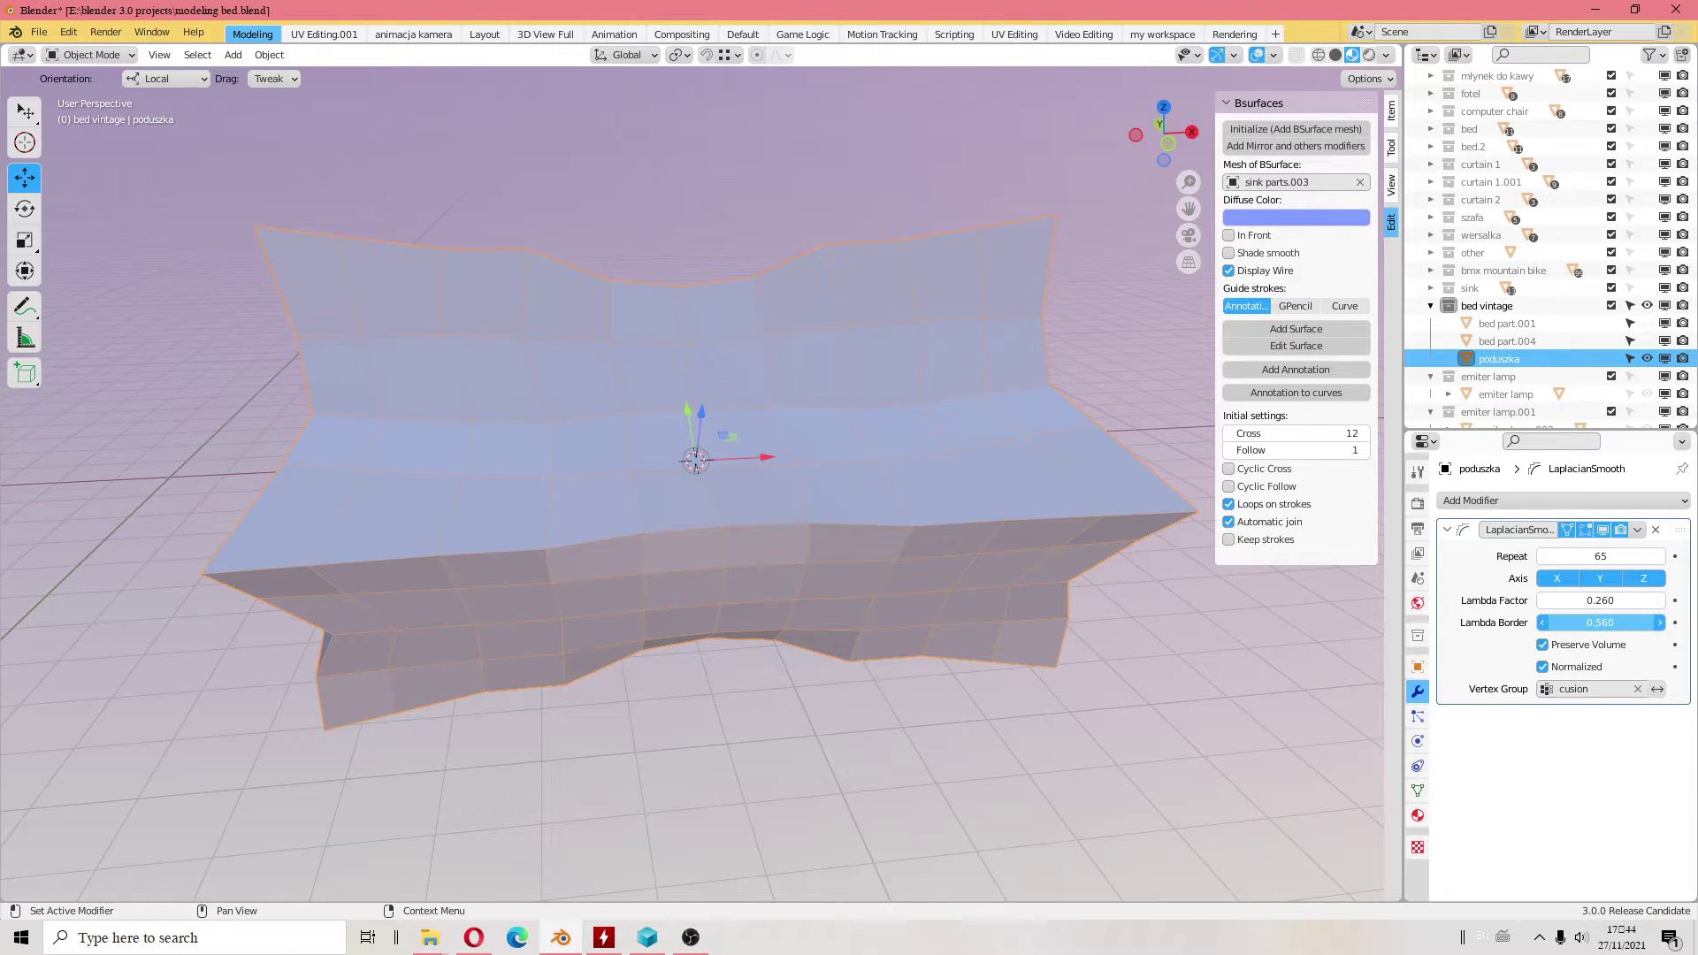
{"action": "left_click_drag", "start_coordinate": [1600, 623], "coordinate": [1605, 619]}
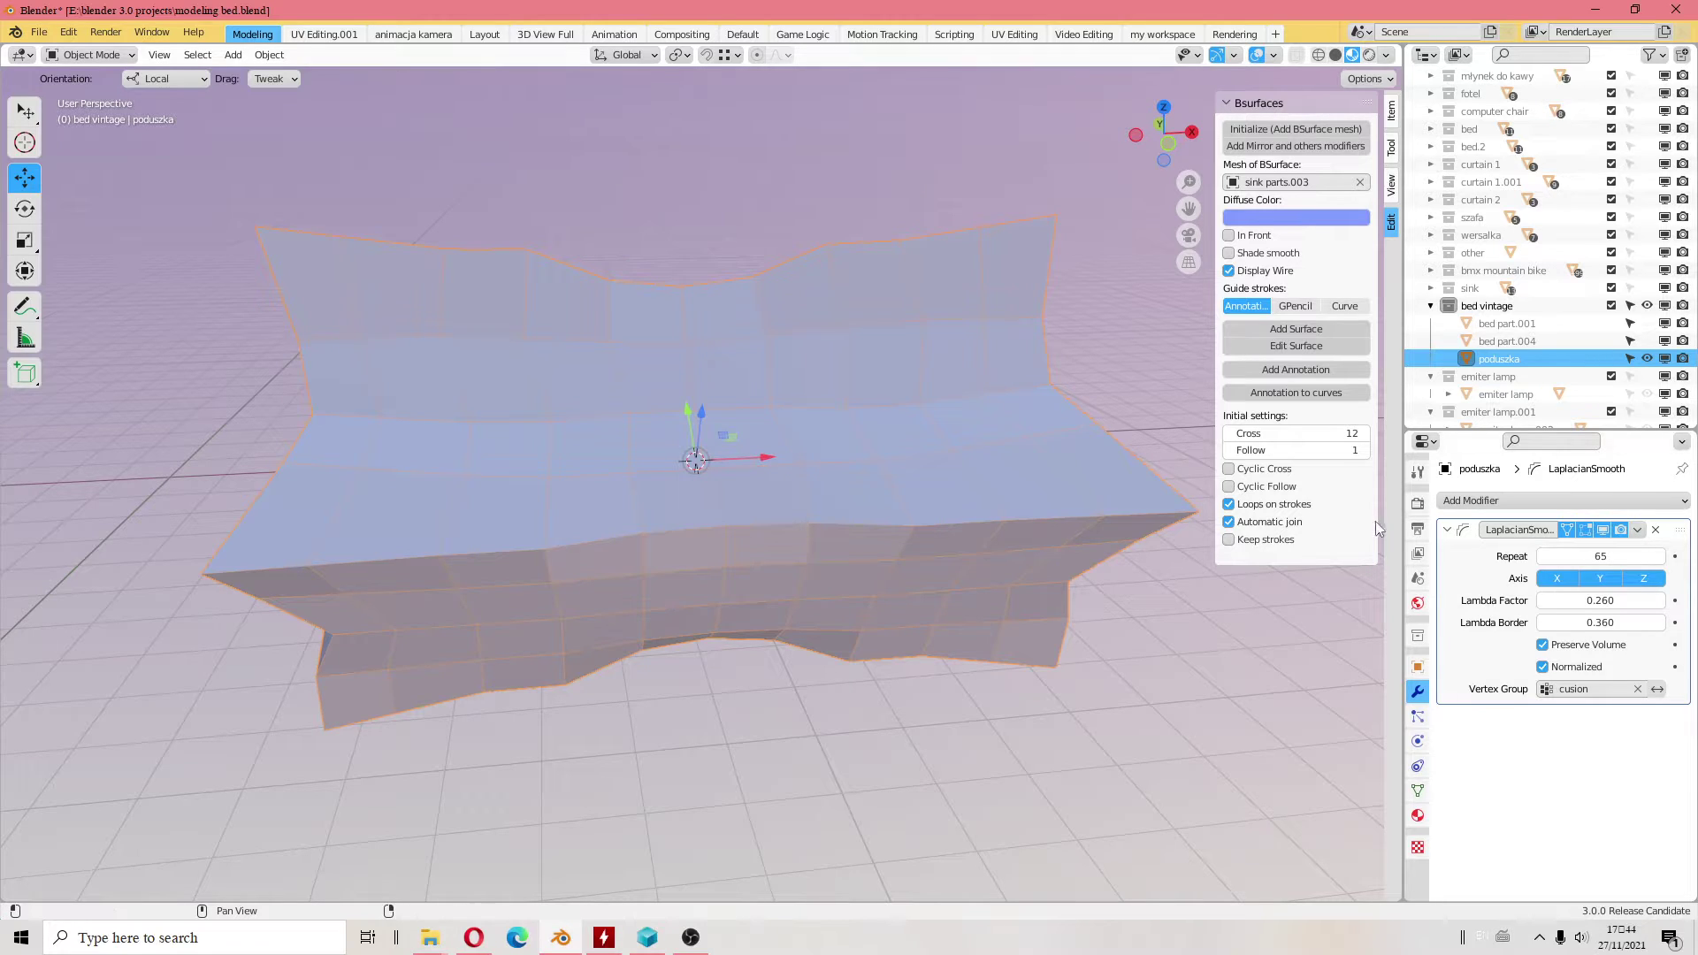
- Bring the smoothing Repeat count back down to 4
{"action": "mouse_move", "coordinate": [1584, 556]}
{"action": "left_mouse_down"}
{"action": "mouse_move", "coordinate": [1566, 556]}
{"action": "mouse_move", "coordinate": [1583, 556]}
{"action": "left_mouse_up"}
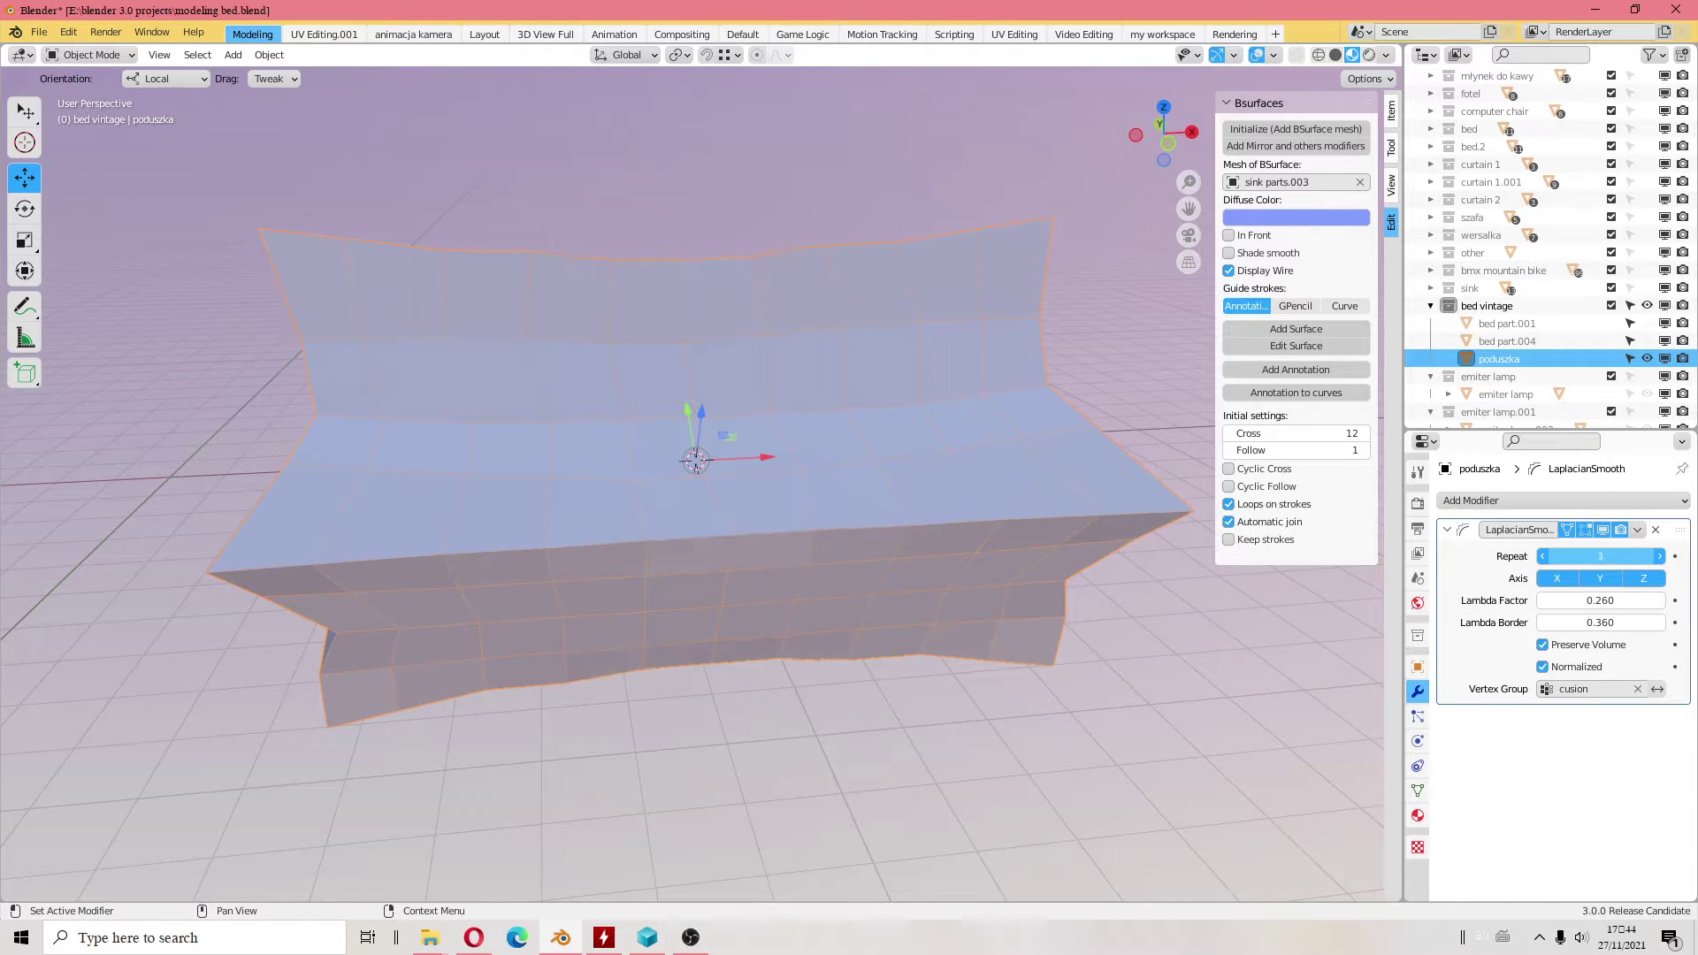
{"action": "left_click_drag", "start_coordinate": [1600, 556], "coordinate": [1583, 556]}
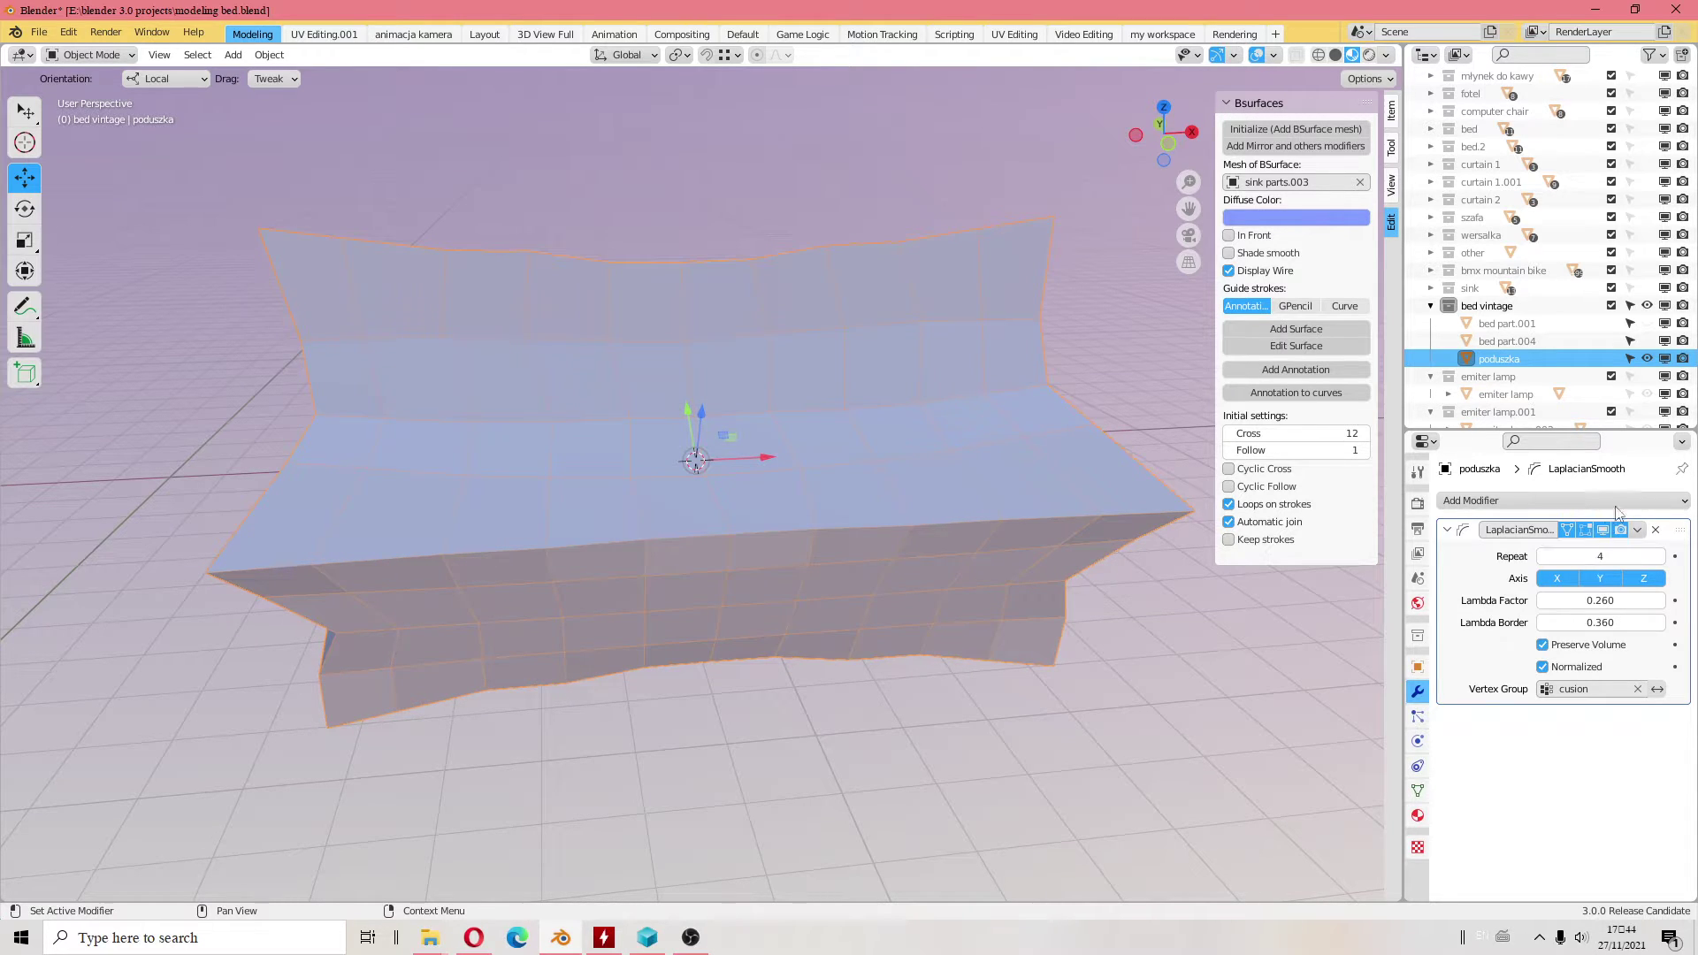
{"action": "left_click", "coordinate": [1510, 501]}
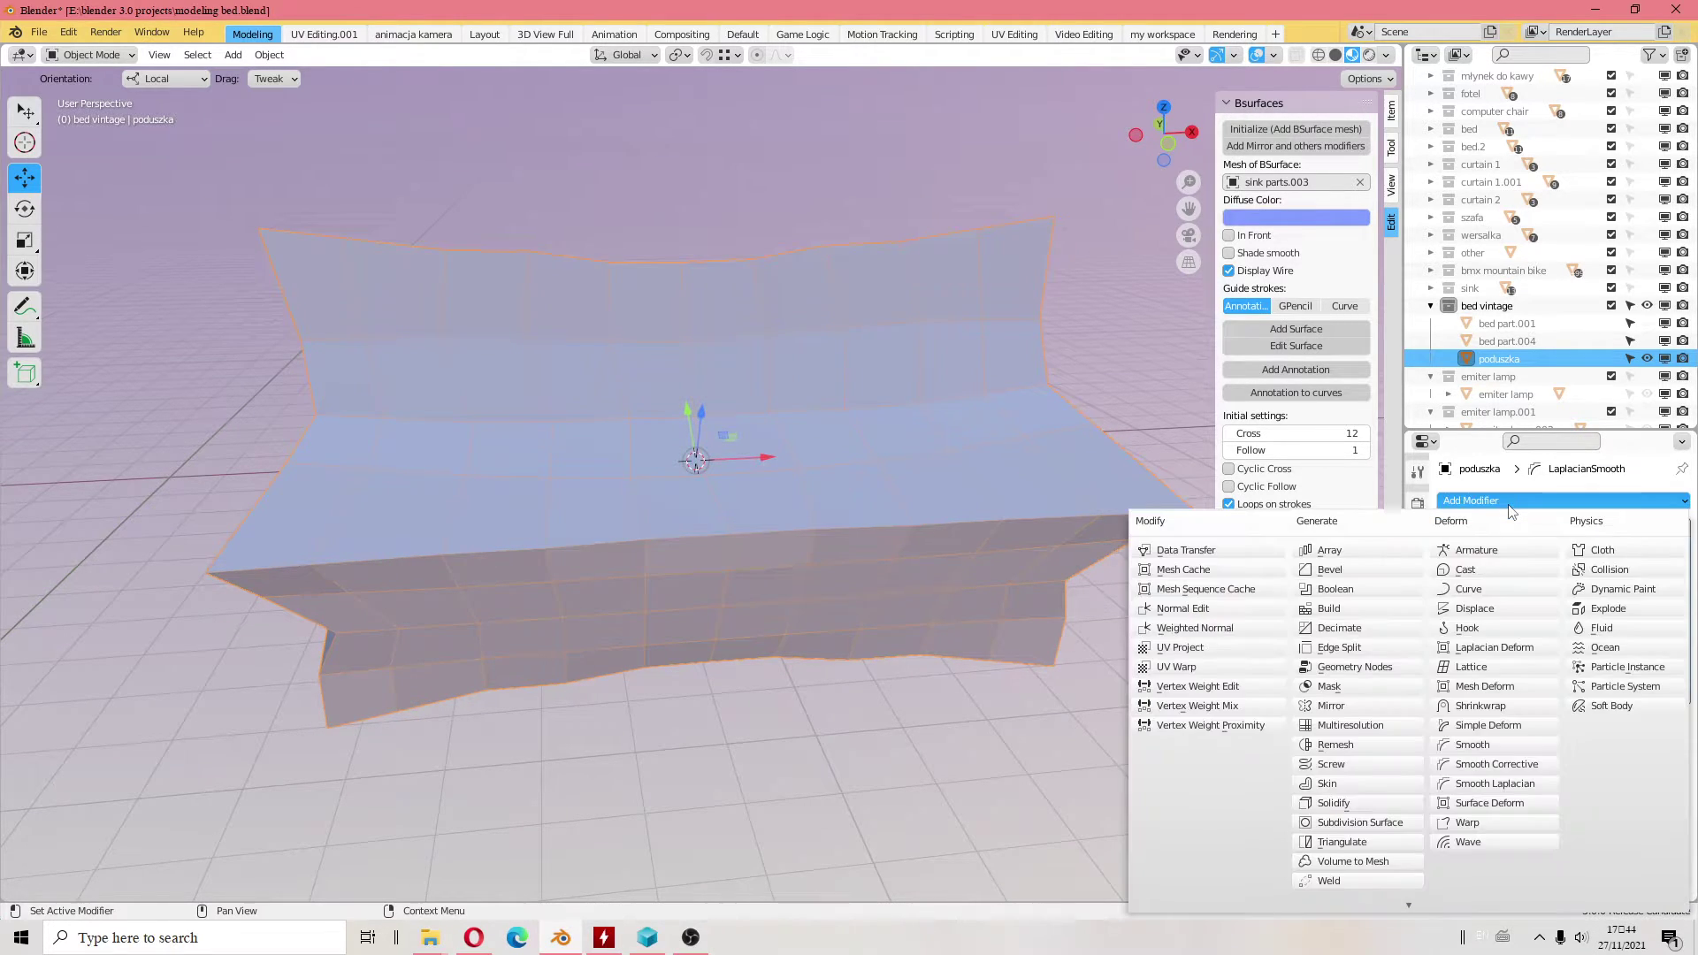
- Add a second Laplacian Smooth on the cusion group with Repeat 5 and Lambda Factor 4.060
{"action": "left_click", "coordinate": [1518, 785]}
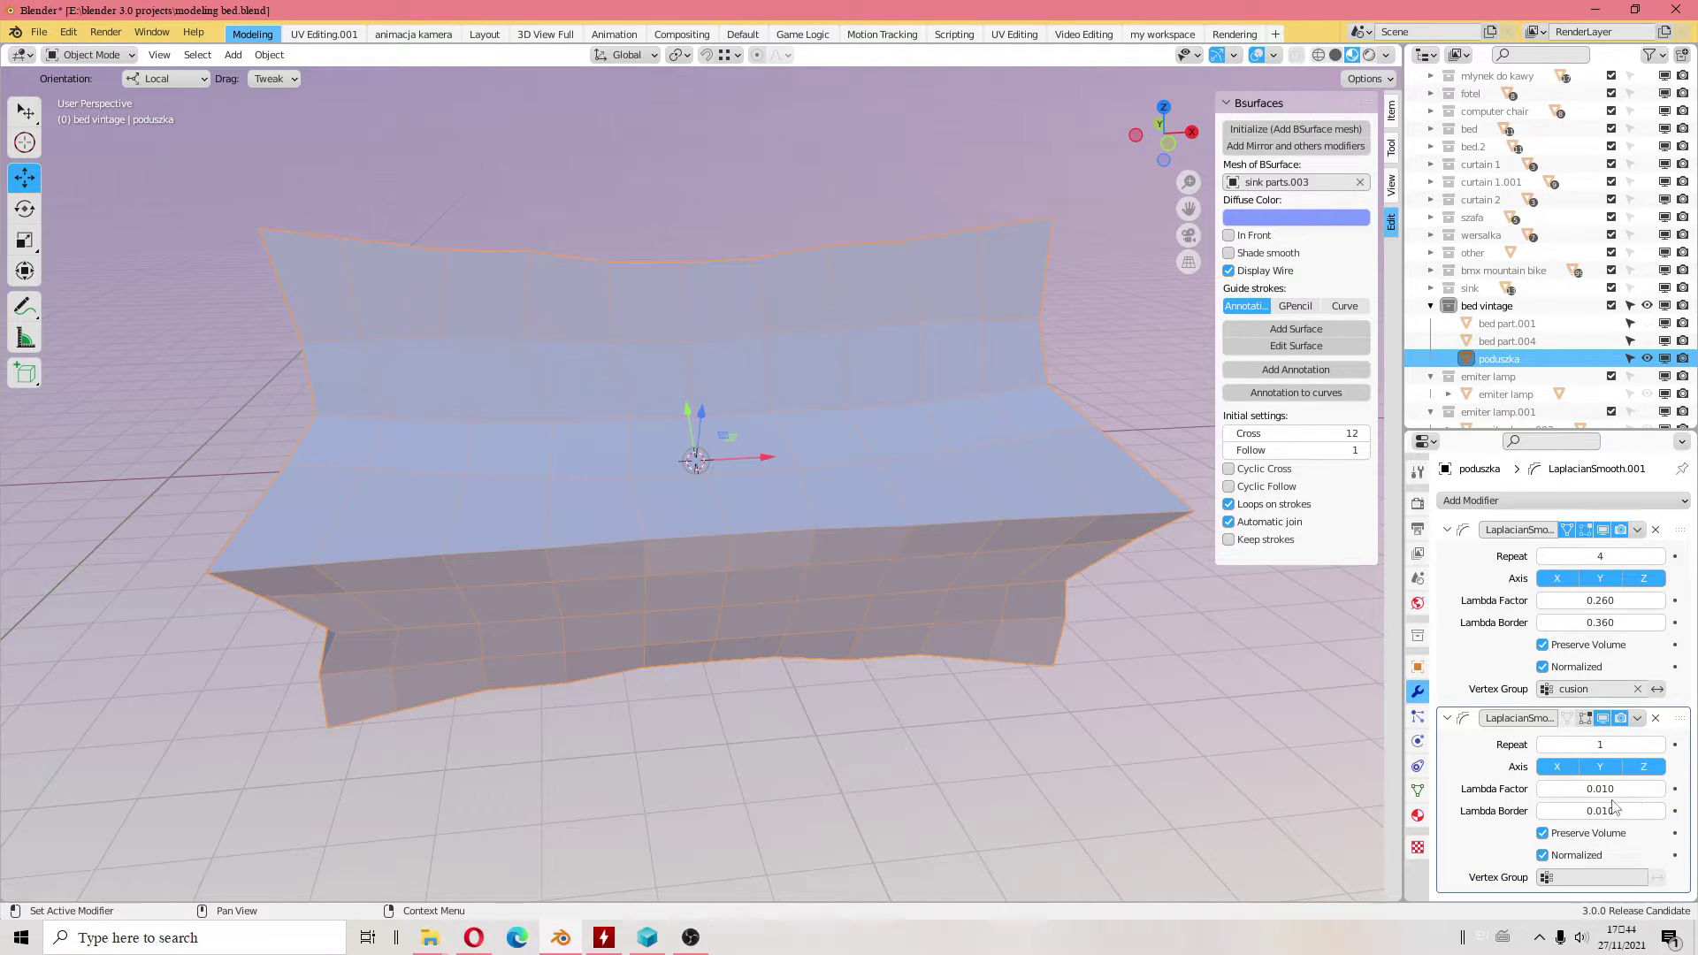
{"action": "left_click", "coordinate": [1583, 878]}
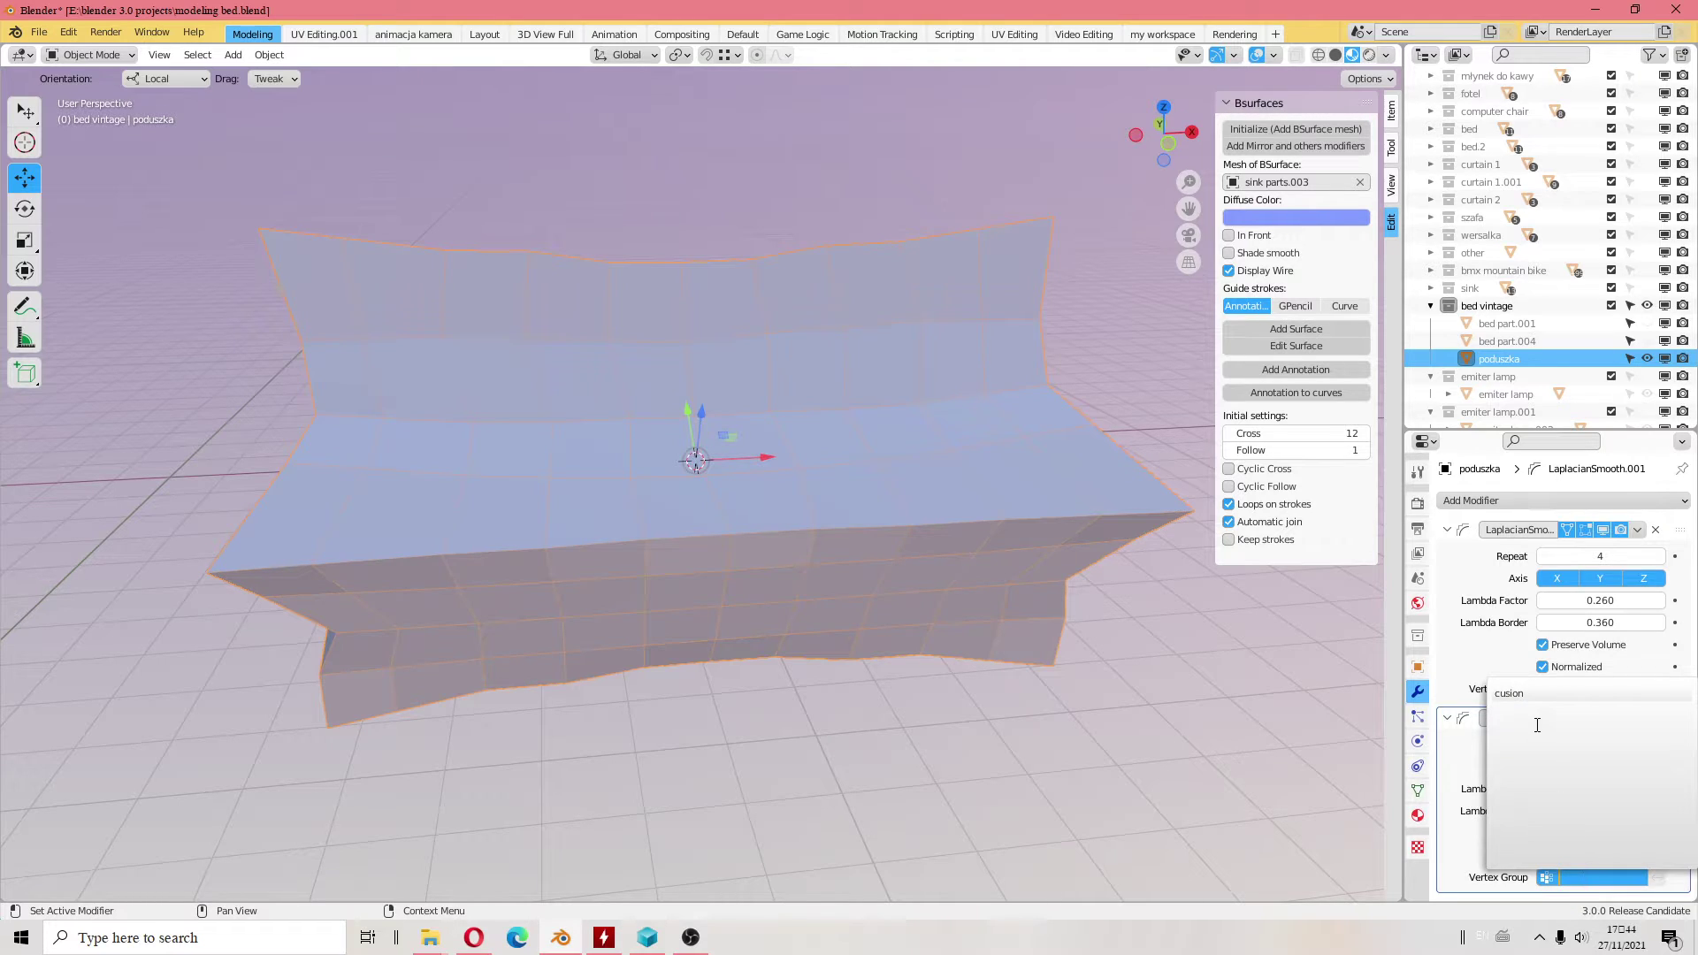
{"action": "left_click", "coordinate": [1522, 697]}
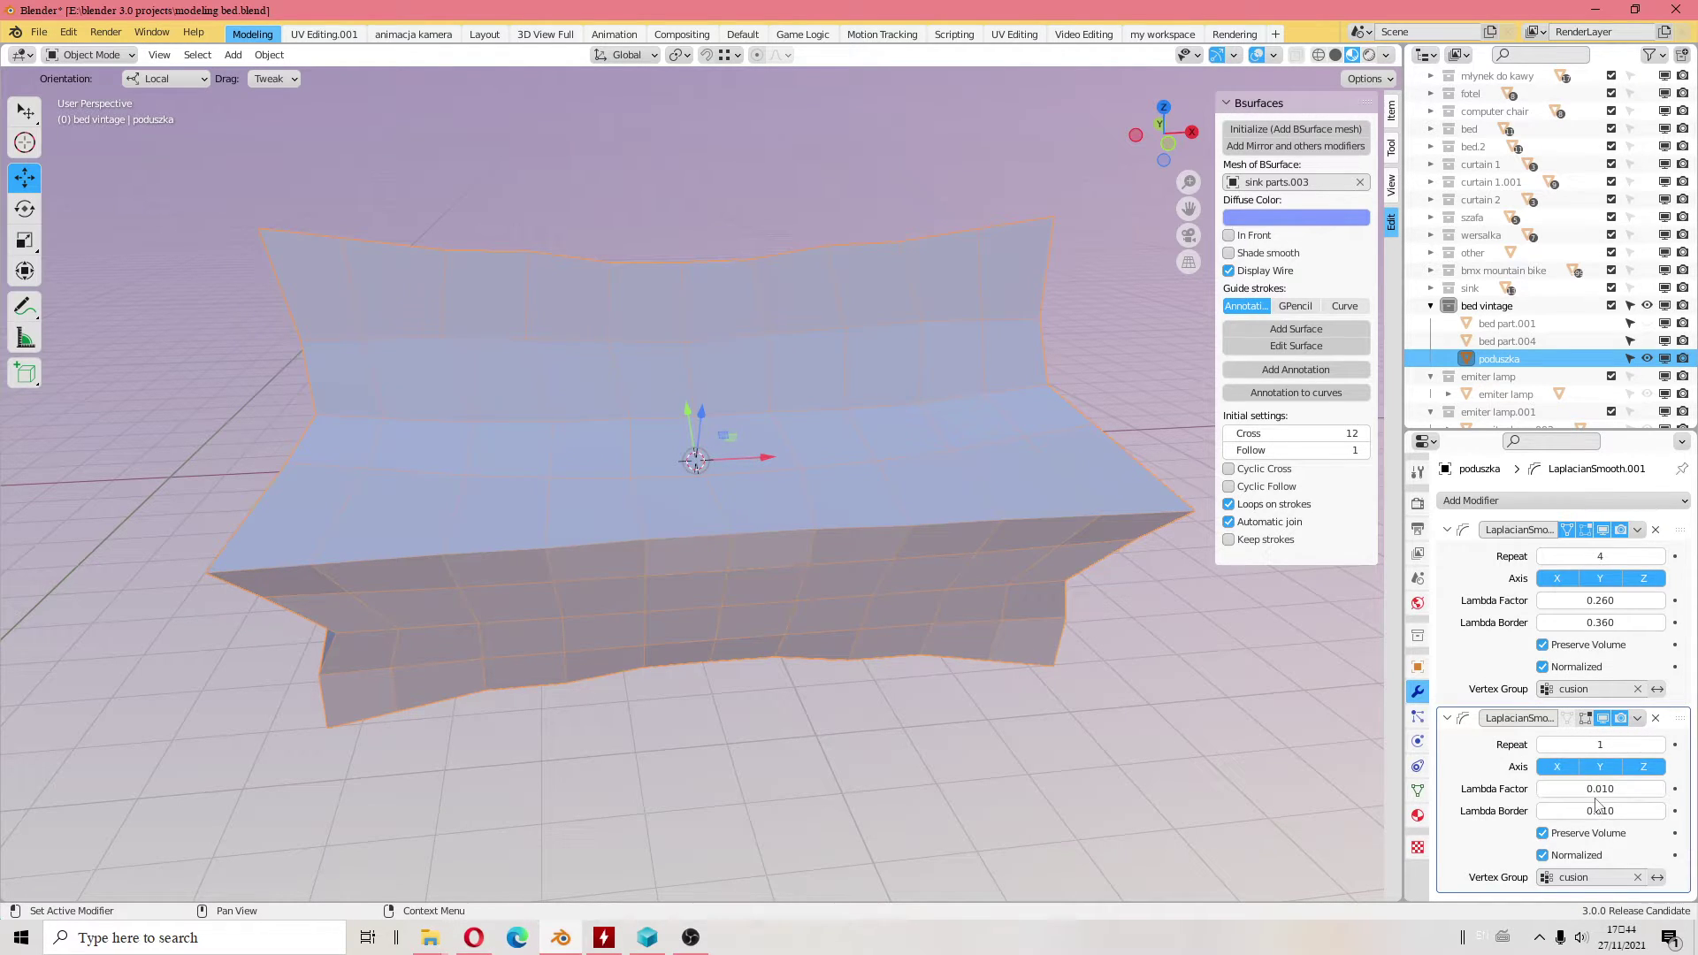
{"action": "mouse_move", "coordinate": [1602, 744]}
{"action": "left_mouse_down"}
{"action": "mouse_move", "coordinate": [1627, 743]}
{"action": "mouse_move", "coordinate": [1586, 724]}
{"action": "left_mouse_up"}
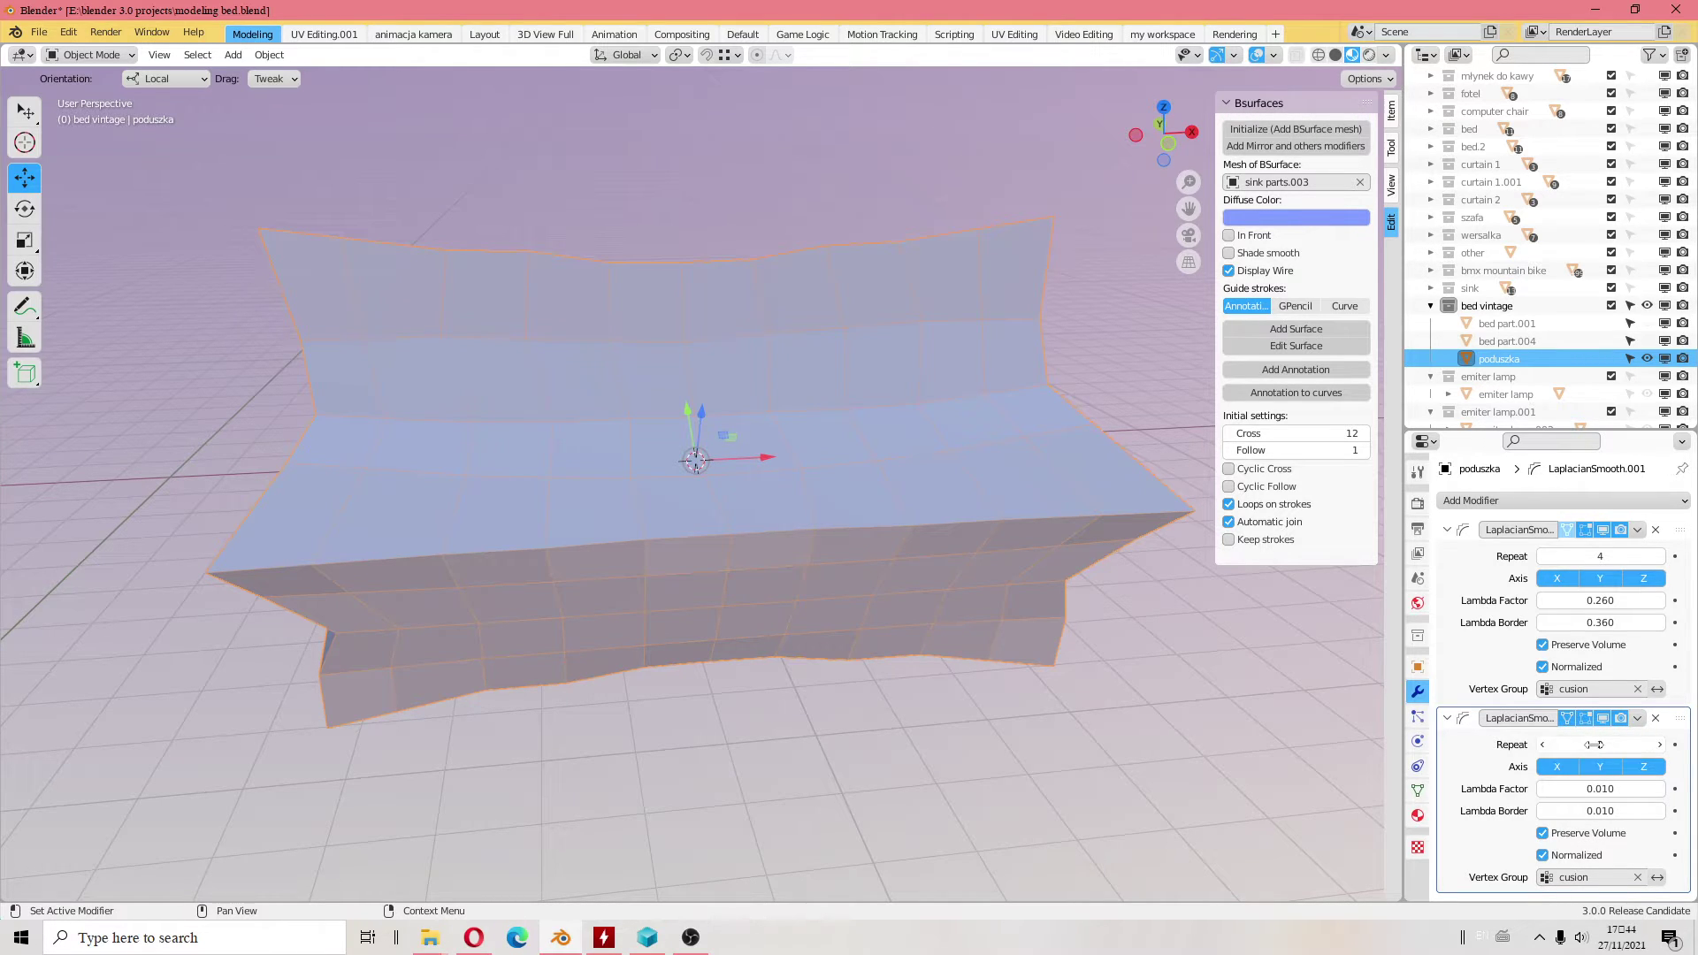
{"action": "mouse_move", "coordinate": [1593, 745]}
{"action": "left_mouse_down"}
{"action": "mouse_move", "coordinate": [1627, 745]}
{"action": "mouse_move", "coordinate": [1592, 745]}
{"action": "mouse_move", "coordinate": [1618, 789]}
{"action": "left_mouse_up"}
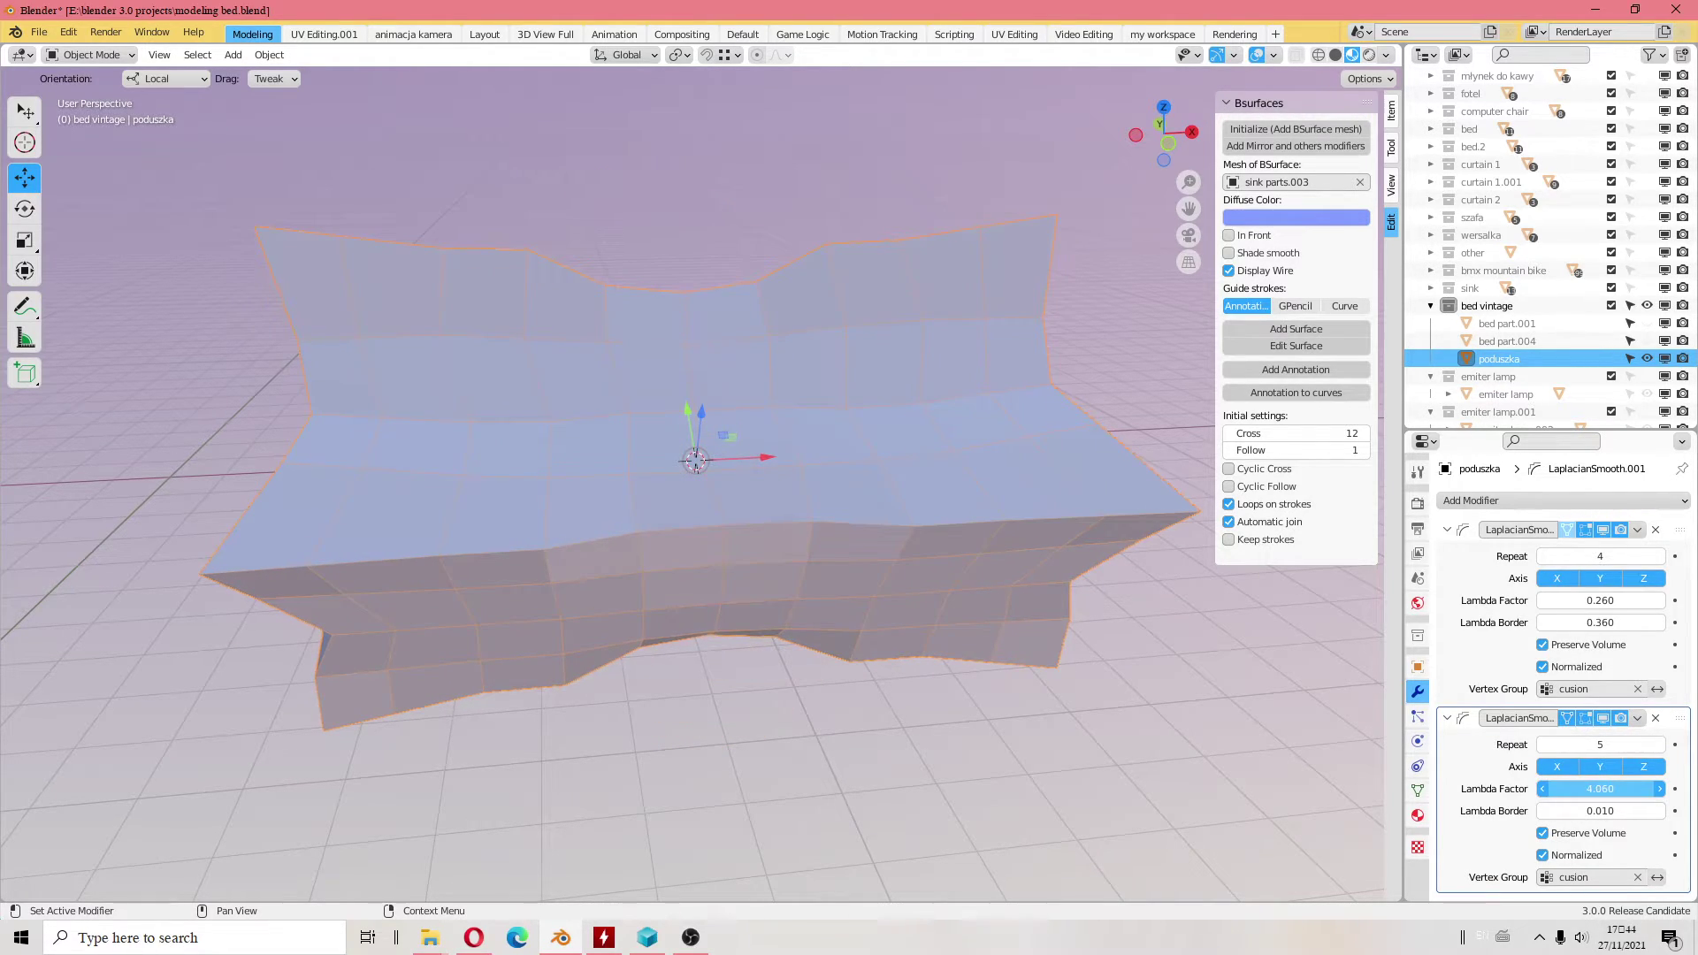
- Raise the first smoothing's Lambda Factor to 5.260 and move the second modifier above it
{"action": "mouse_move", "coordinate": [1611, 607]}
{"action": "left_mouse_down"}
{"action": "mouse_move", "coordinate": [1654, 607]}
{"action": "mouse_move", "coordinate": [1592, 600]}
{"action": "left_mouse_up"}
{"action": "middle_click_drag", "start_coordinate": [630, 524], "coordinate": [1004, 548]}
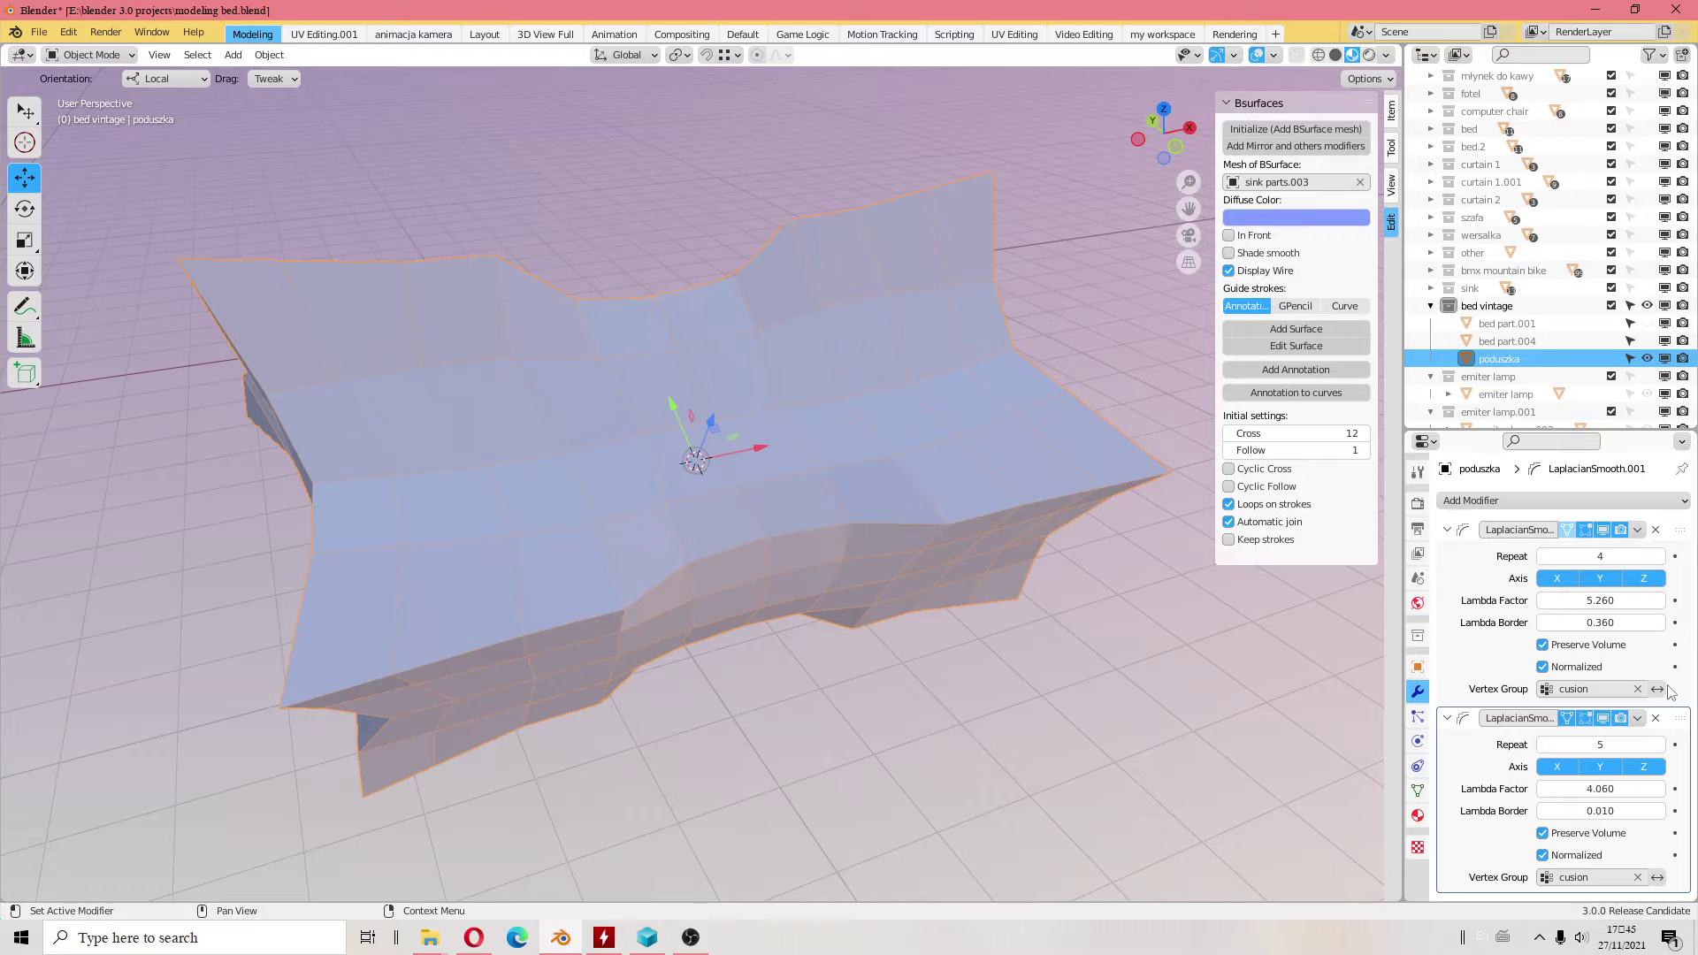
{"action": "left_click_drag", "start_coordinate": [1682, 719], "coordinate": [1687, 537]}
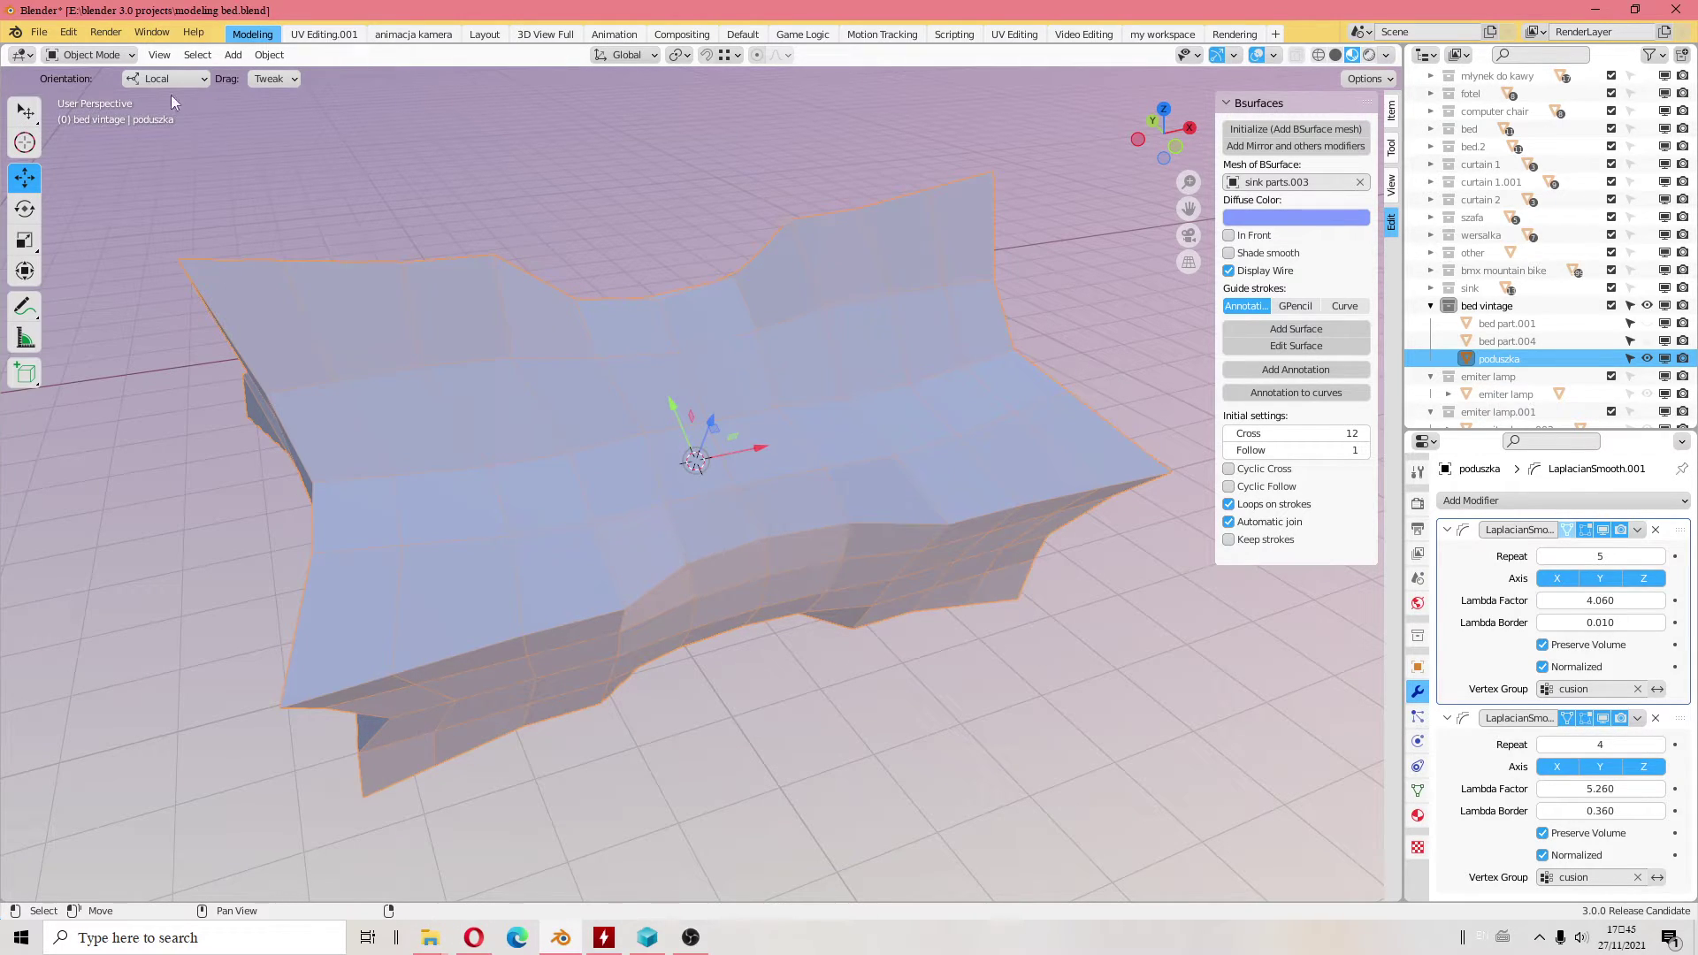
- Enter Edit Mode with the smoothing result hidden from the edit-mode display
{"action": "left_click", "coordinate": [88, 55]}
{"action": "left_click", "coordinate": [121, 96]}
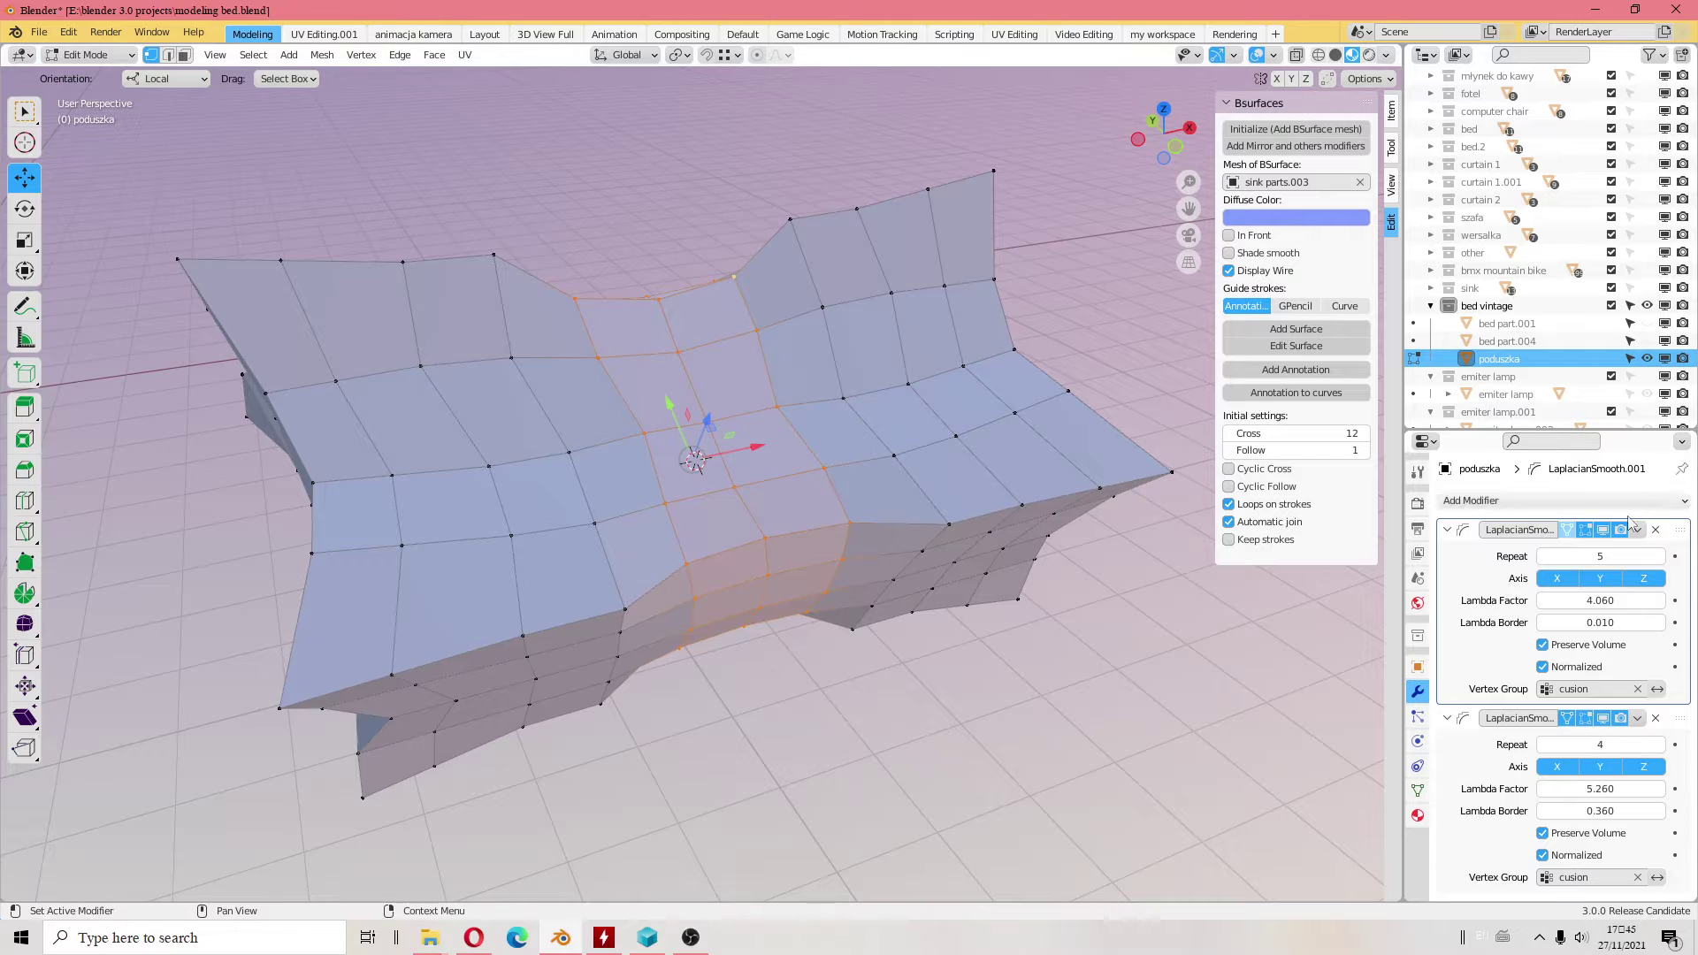
{"action": "left_click", "coordinate": [1566, 530]}
{"action": "left_click", "coordinate": [1585, 719]}
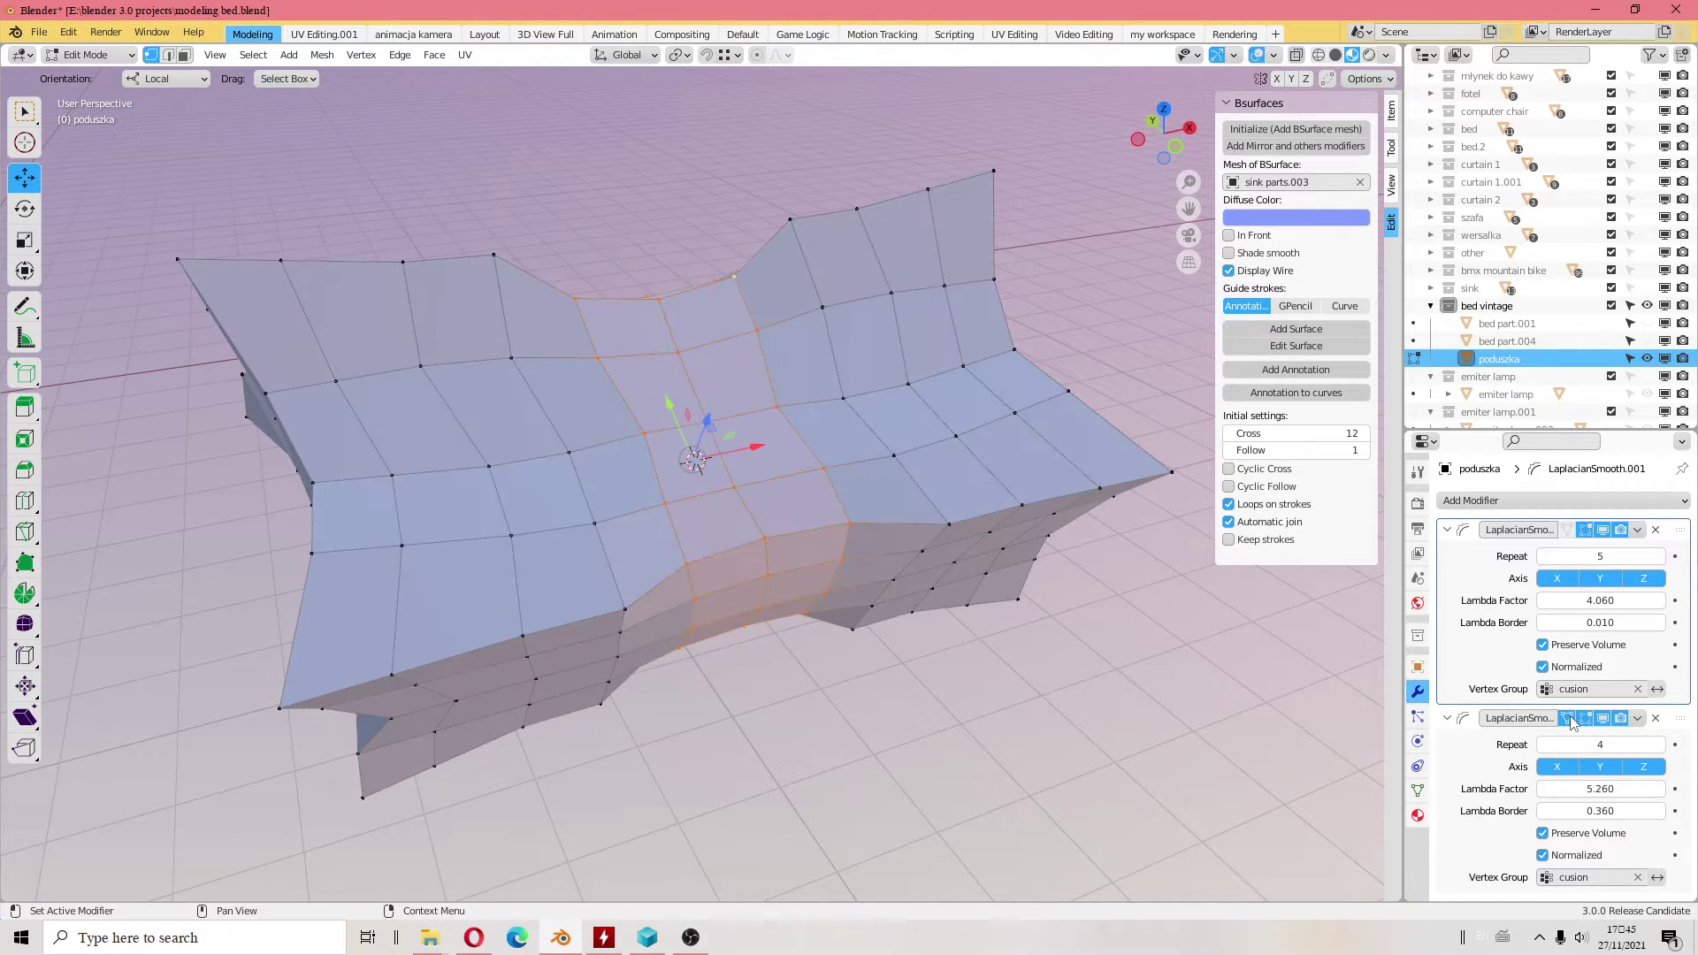
{"action": "left_click", "coordinate": [1586, 718]}
- Press the selected middle top-ridge vertices down slightly along Z
{"action": "middle_click_drag", "start_coordinate": [692, 367], "coordinate": [752, 224]}
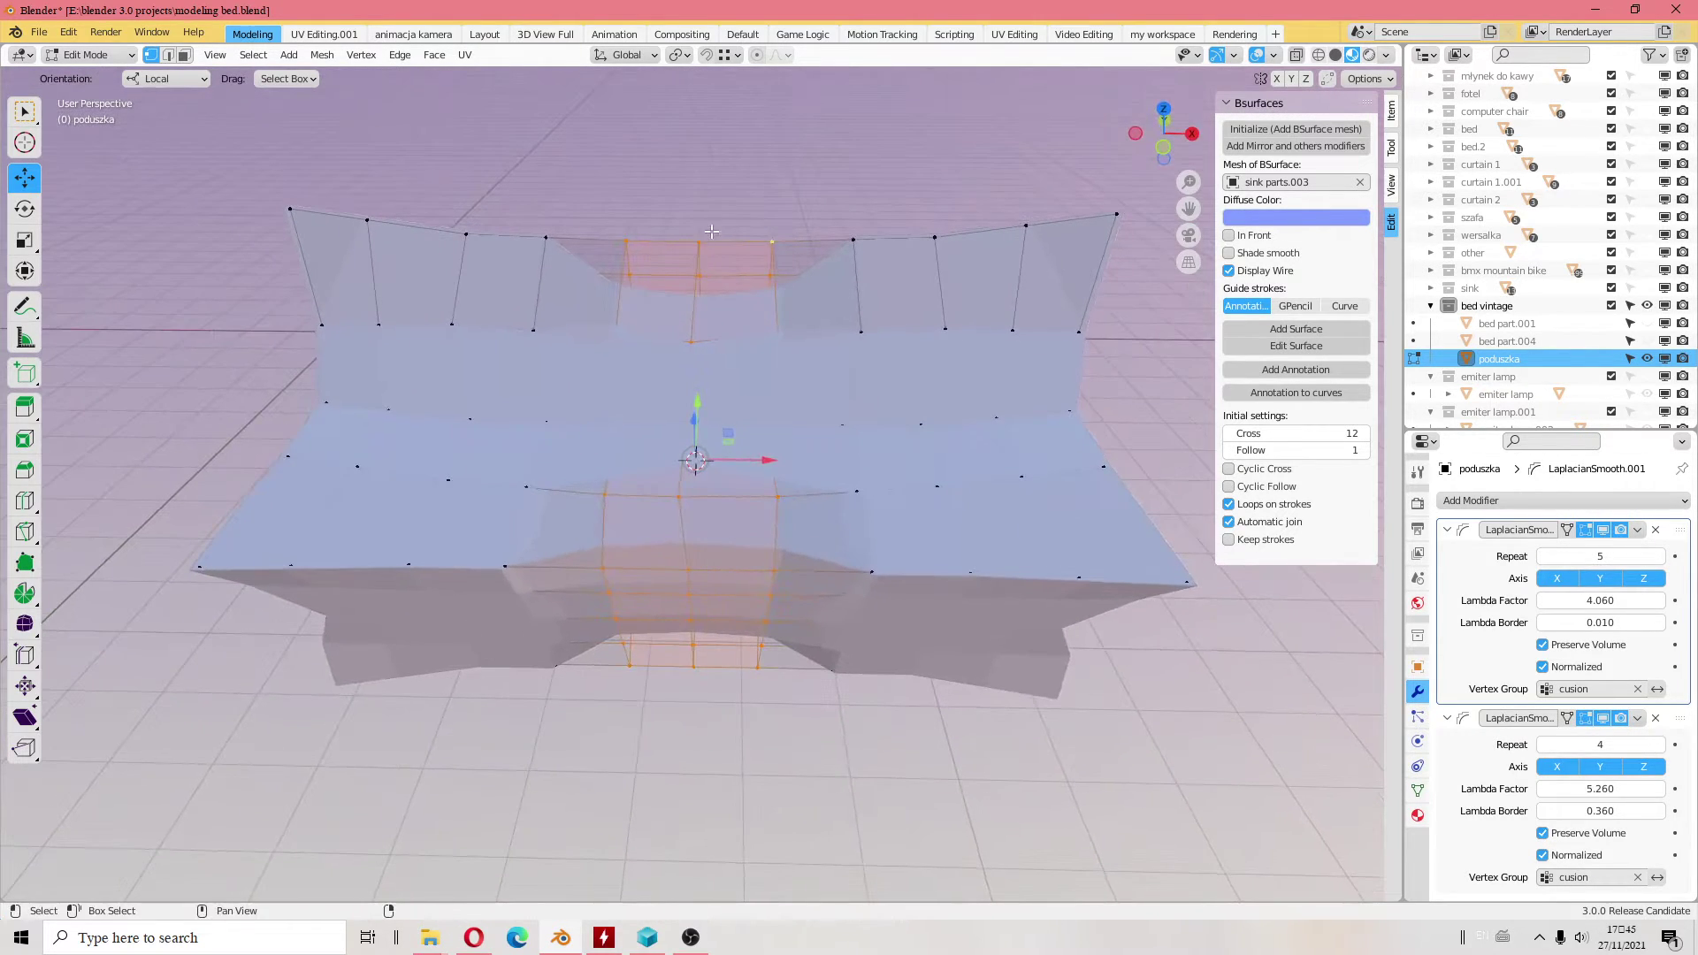
{"action": "left_click_drag", "start_coordinate": [751, 224], "coordinate": [785, 294]}
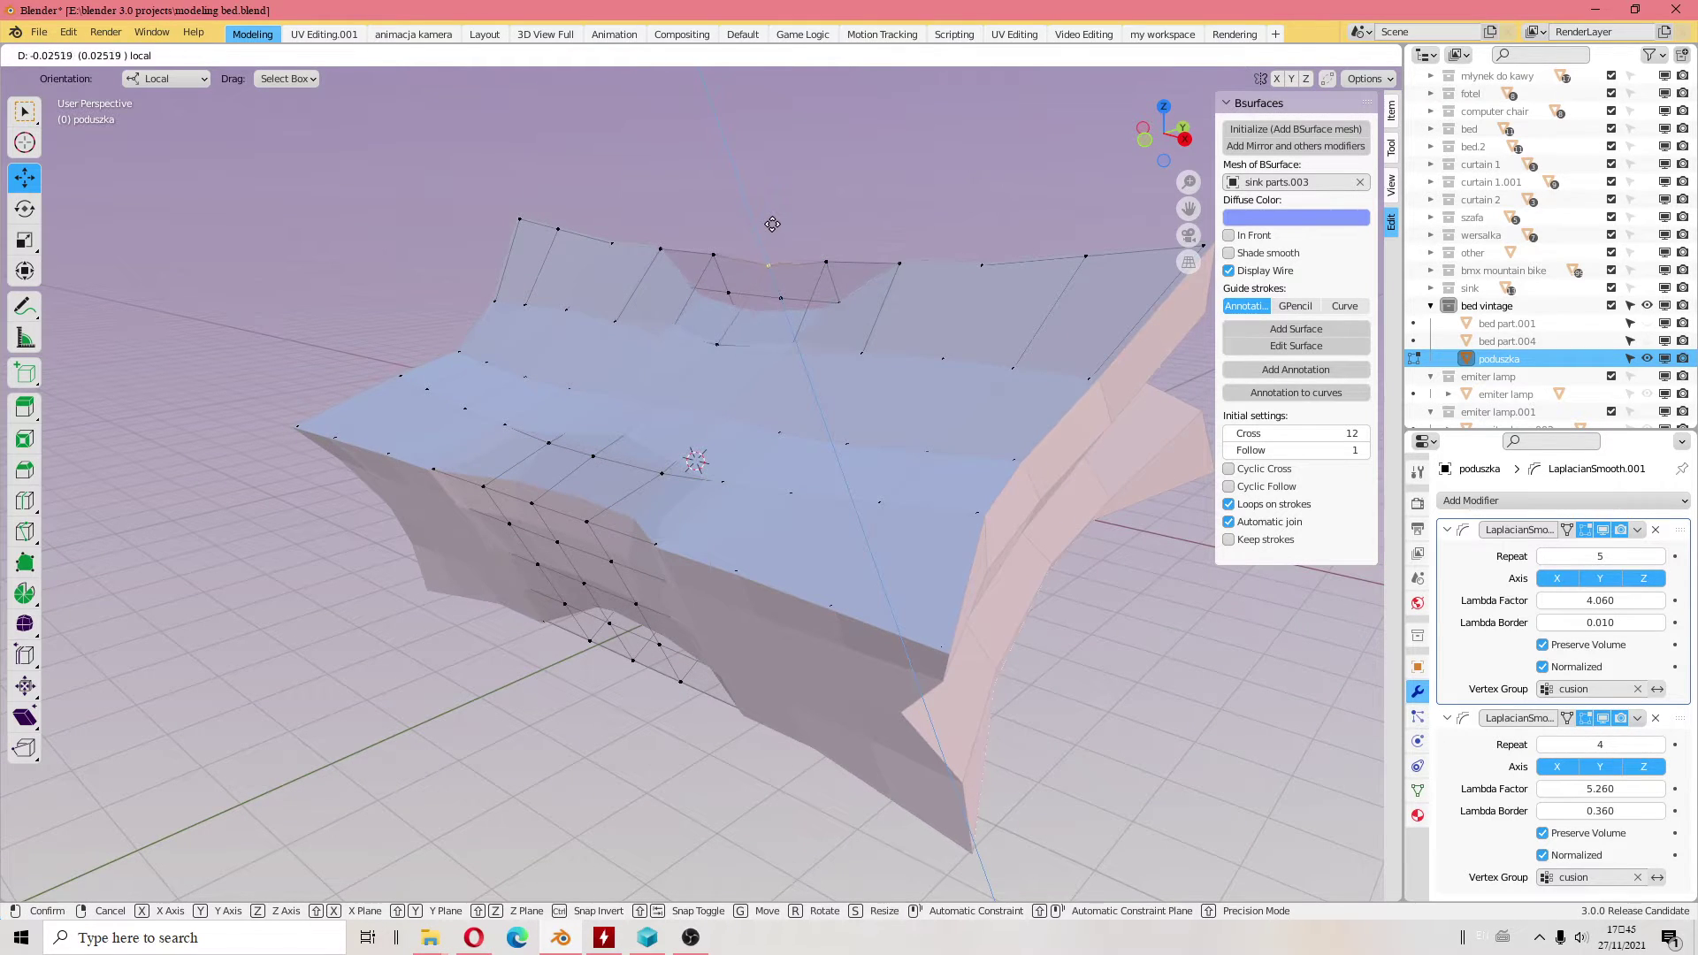
{"action": "left_click_drag", "start_coordinate": [784, 294], "coordinate": [770, 212]}
{"action": "middle_click_drag", "start_coordinate": [770, 212], "coordinate": [699, 442]}
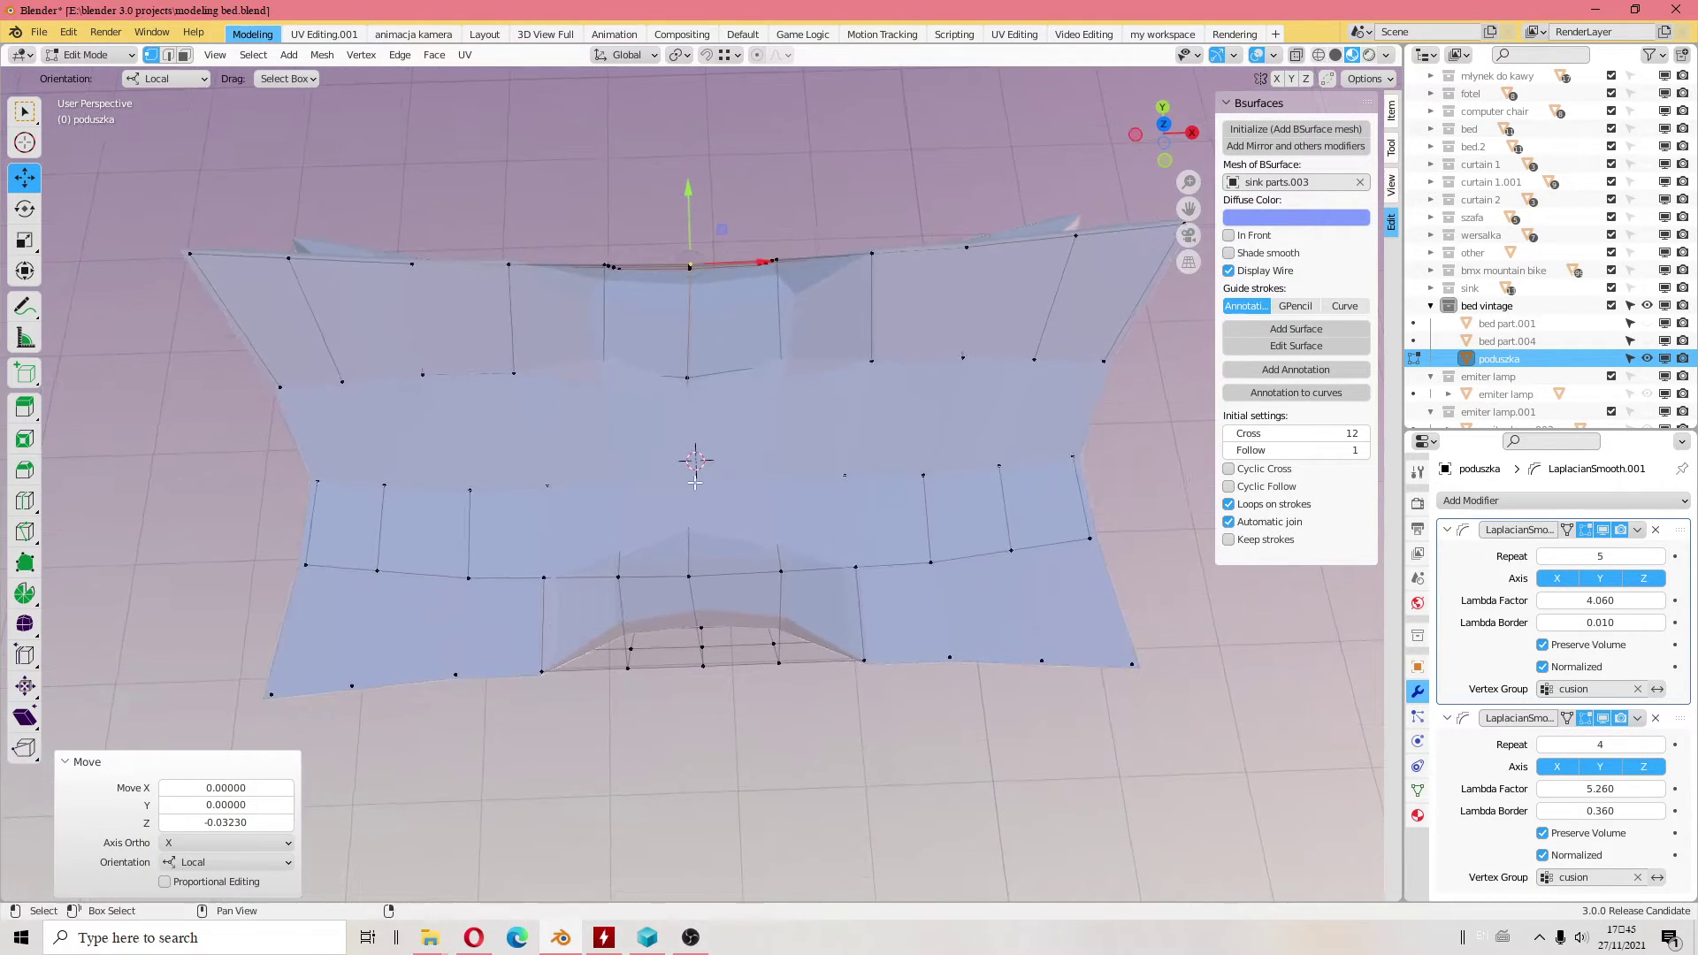
- Nudge two bottom-edge vertices of the cushion along Y
{"action": "left_click", "coordinate": [541, 665]}
{"action": "left_click_drag", "start_coordinate": [541, 611], "coordinate": [572, 612]}
{"action": "left_click", "coordinate": [861, 657]}
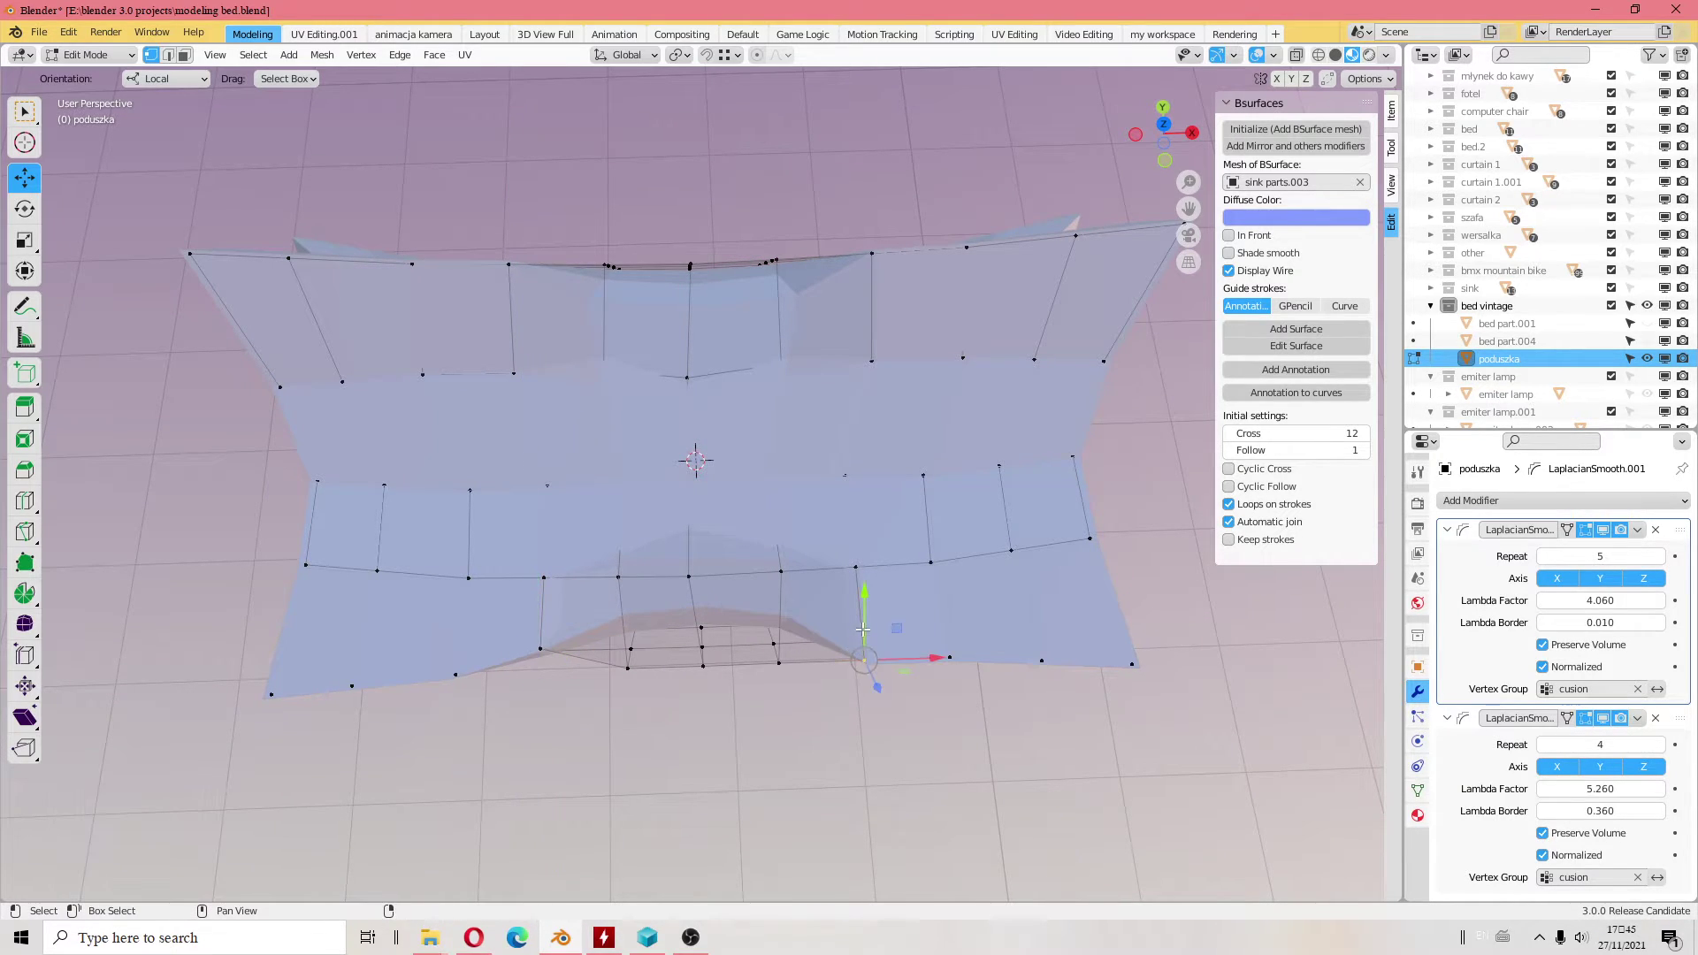
{"action": "left_click_drag", "start_coordinate": [863, 610], "coordinate": [869, 619]}
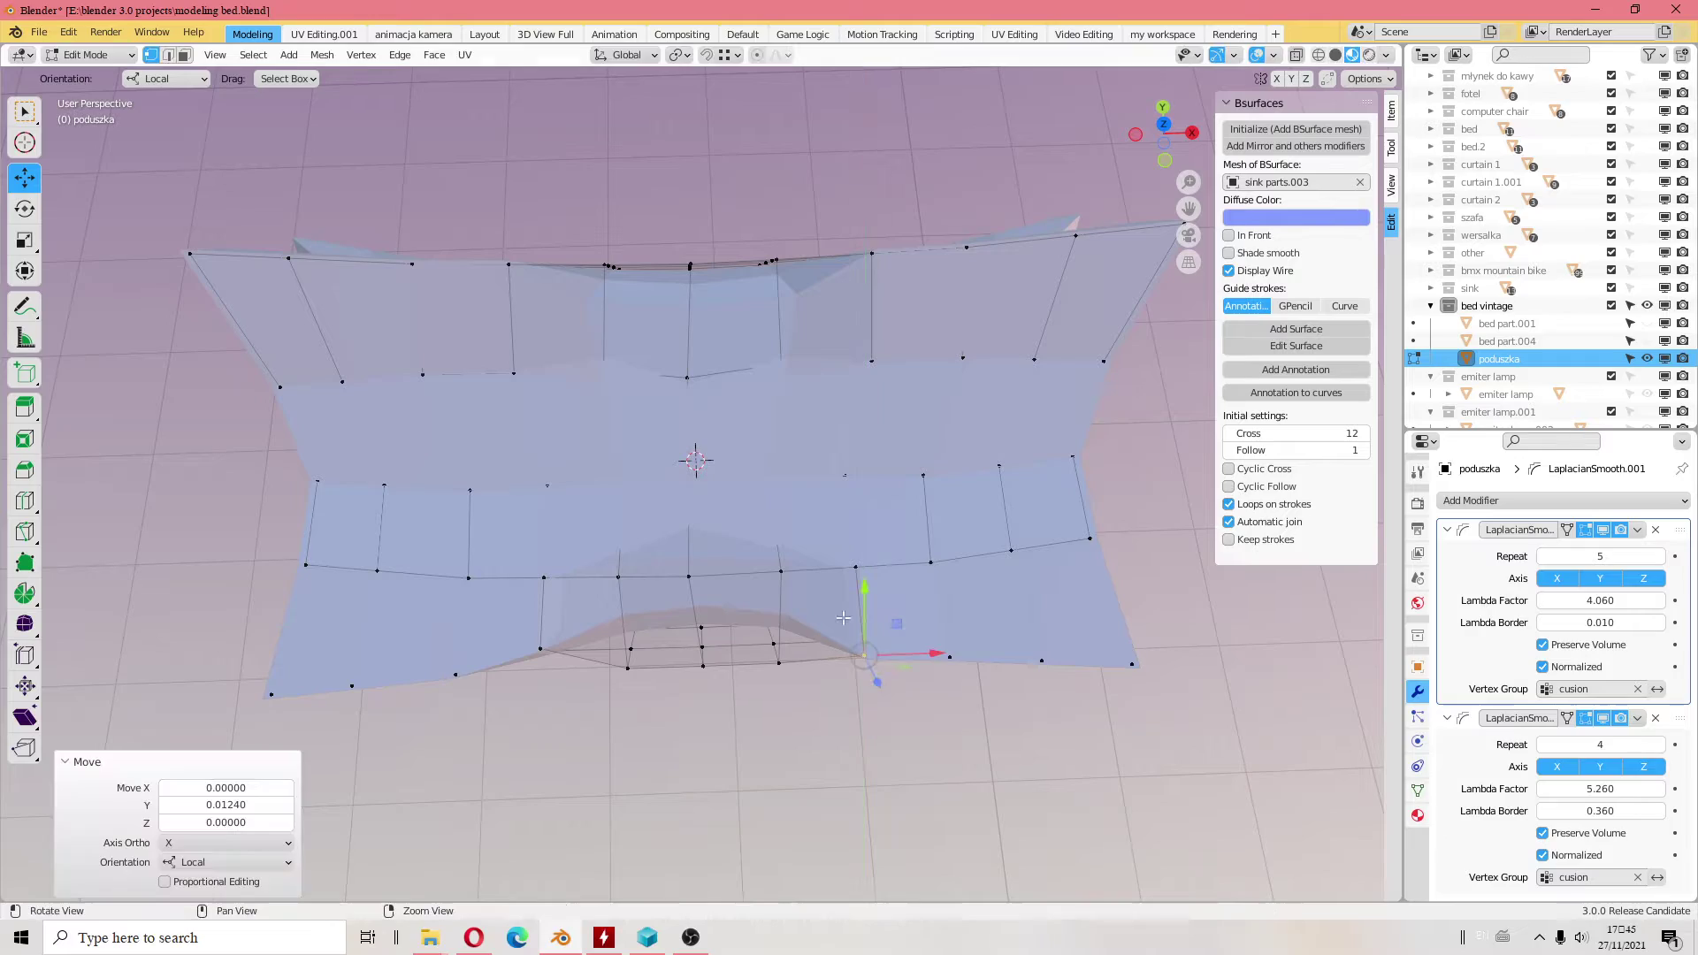
{"action": "mouse_move", "coordinate": [869, 619]}
{"action": "middle_mouse_down"}
{"action": "mouse_move", "coordinate": [695, 489]}
{"action": "mouse_move", "coordinate": [584, 300]}
{"action": "mouse_move", "coordinate": [711, 506]}
{"action": "mouse_move", "coordinate": [837, 528]}
{"action": "mouse_move", "coordinate": [796, 619]}
{"action": "middle_mouse_up"}
- Make a near-zero Y-axis move of the selected cushion vertices
{"action": "key", "text": "g"}
{"action": "key", "text": "y"}
{"action": "left_click", "coordinate": [772, 343]}
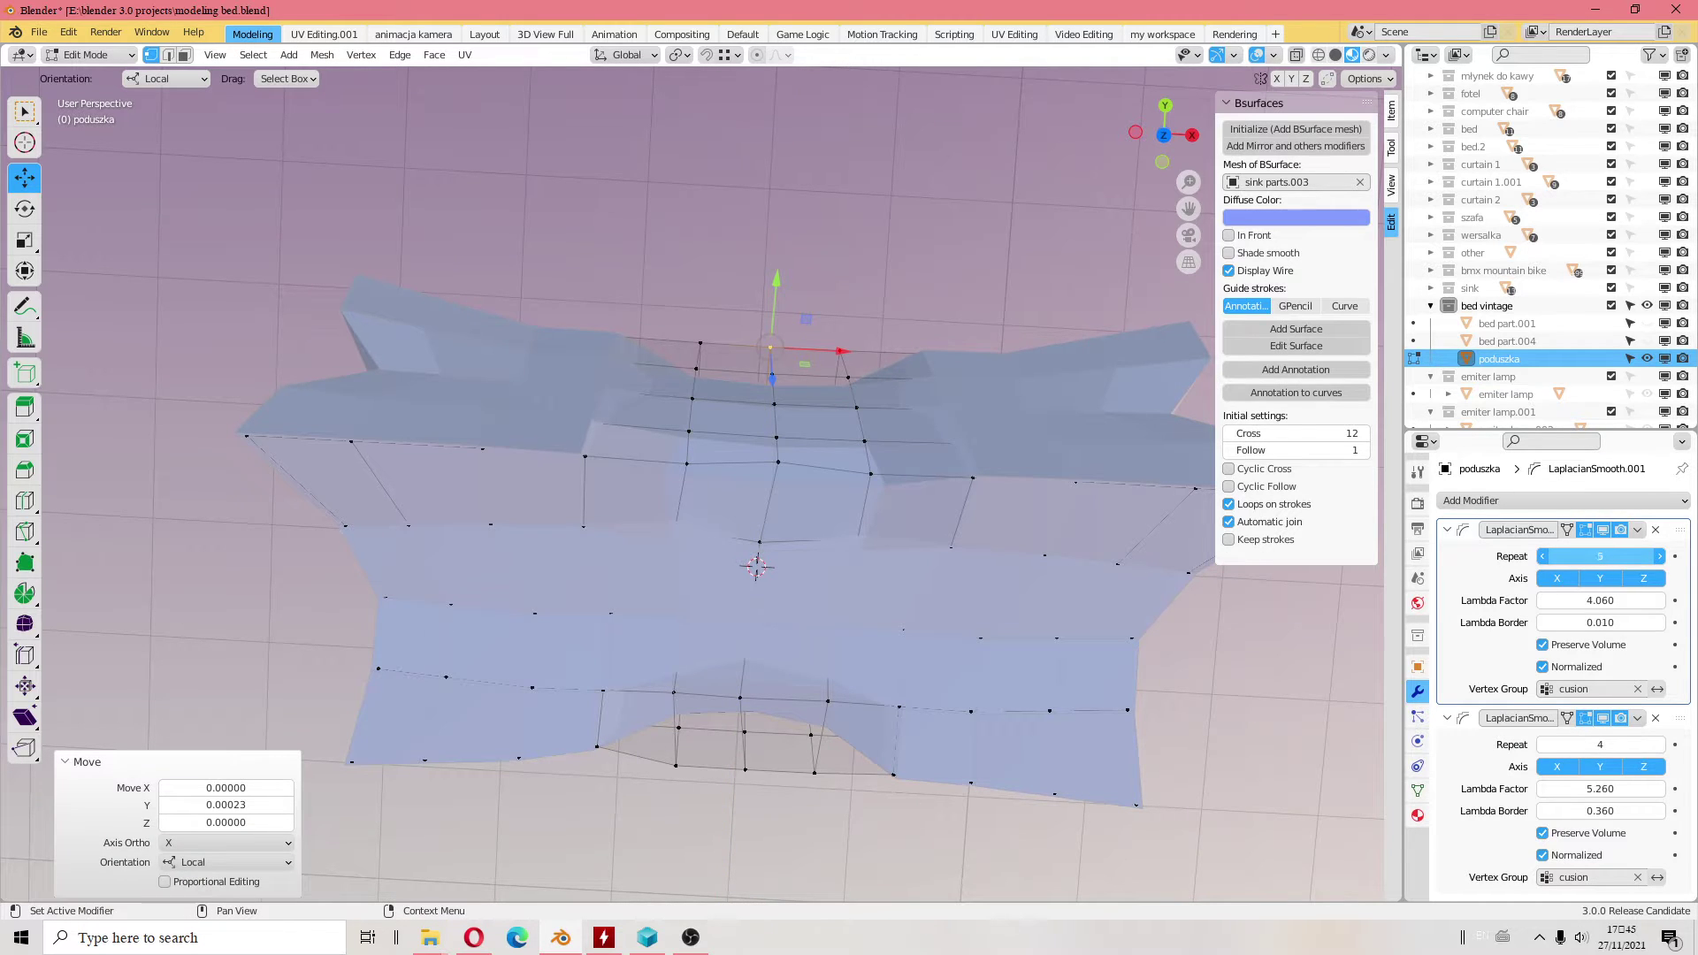
- Set the top Laplacian Smooth to Repeat 3 and Lambda Factor 0.210
{"action": "mouse_move", "coordinate": [1600, 555]}
{"action": "left_mouse_down"}
{"action": "mouse_move", "coordinate": [1640, 555]}
{"action": "mouse_move", "coordinate": [1574, 555]}
{"action": "left_mouse_up"}
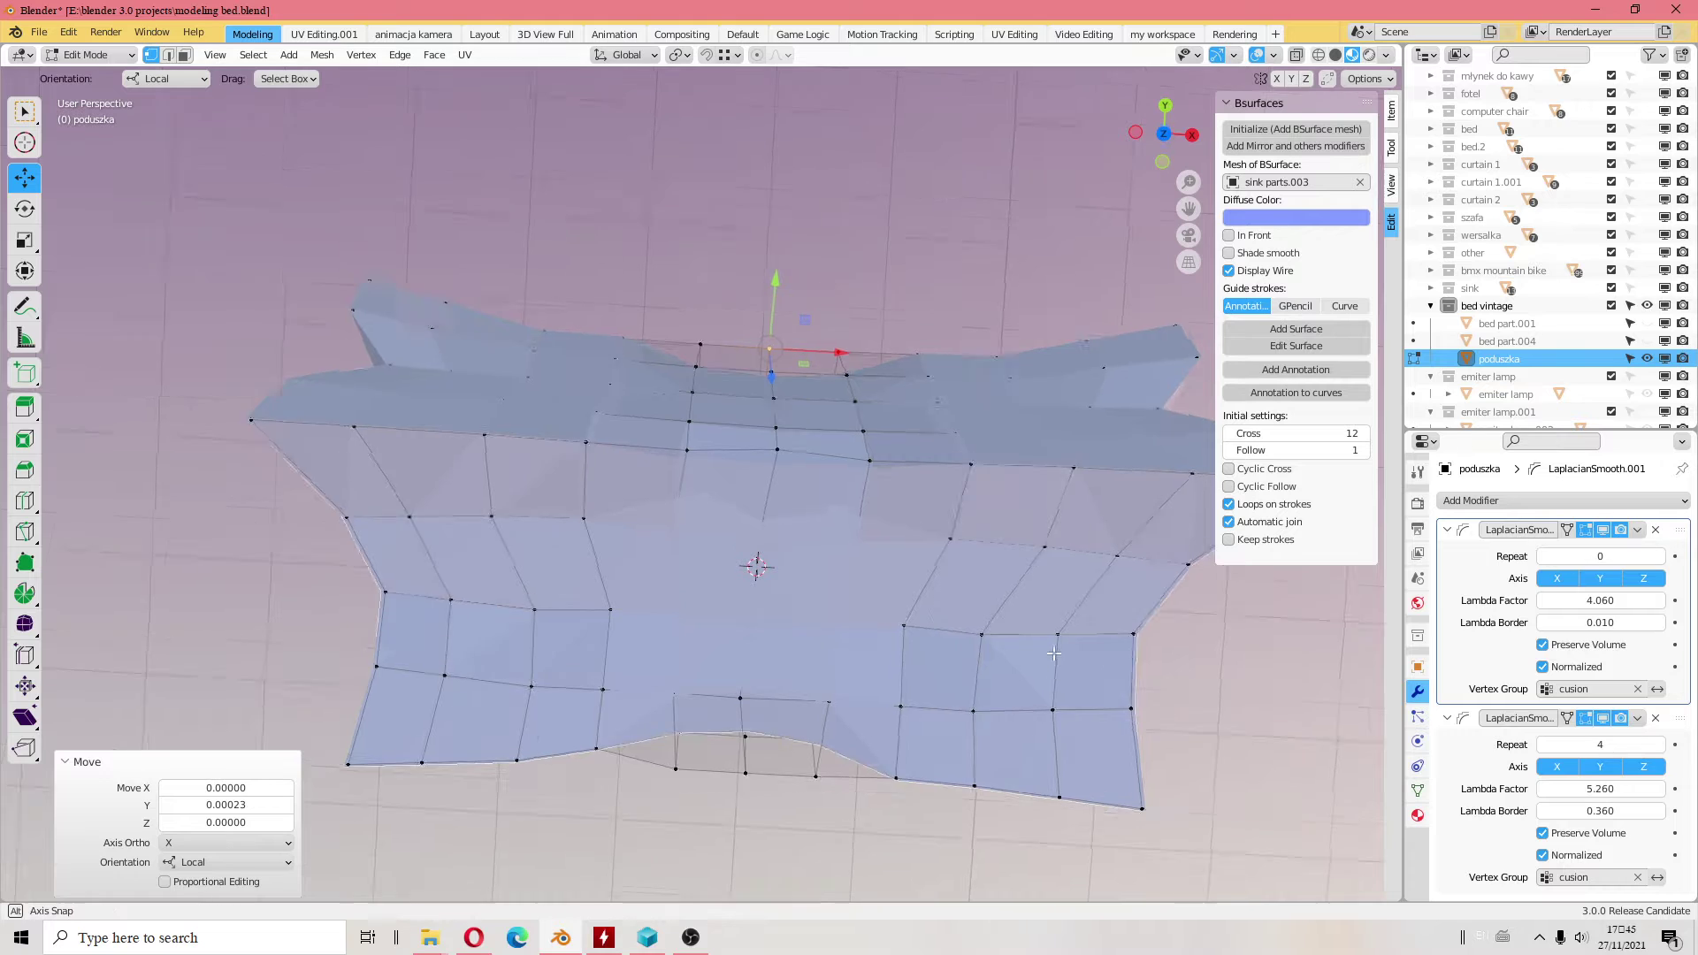
{"action": "middle_click_drag", "start_coordinate": [1026, 619], "coordinate": [1042, 480]}
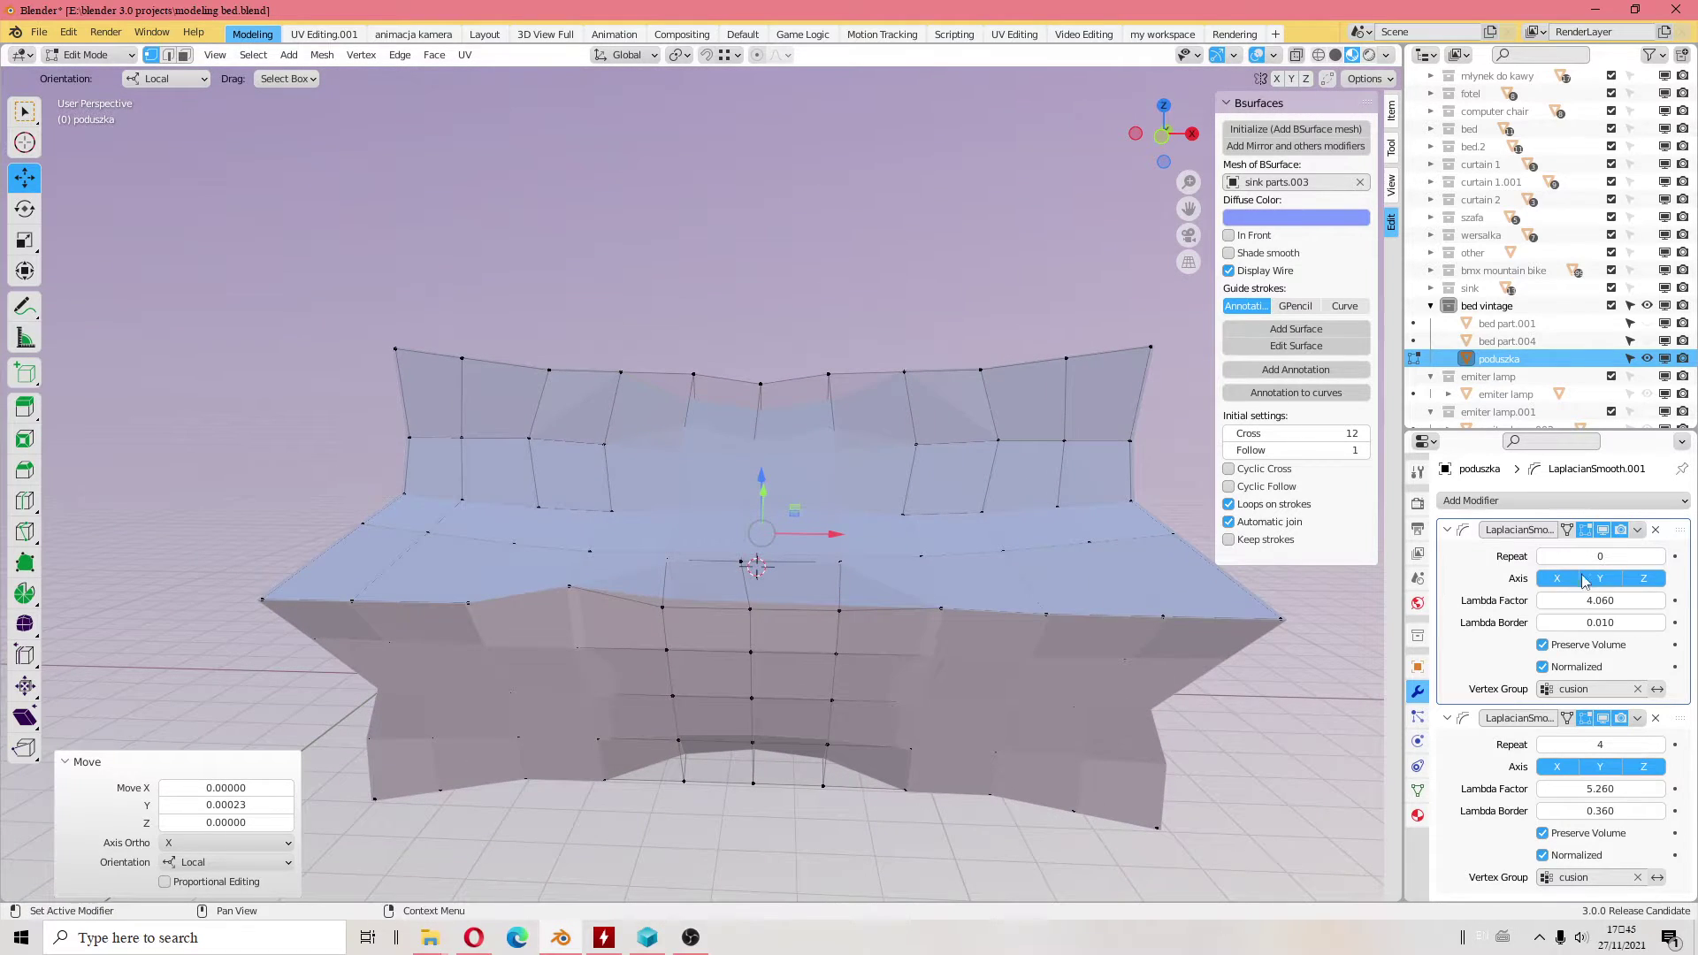
{"action": "left_click", "coordinate": [1660, 559]}
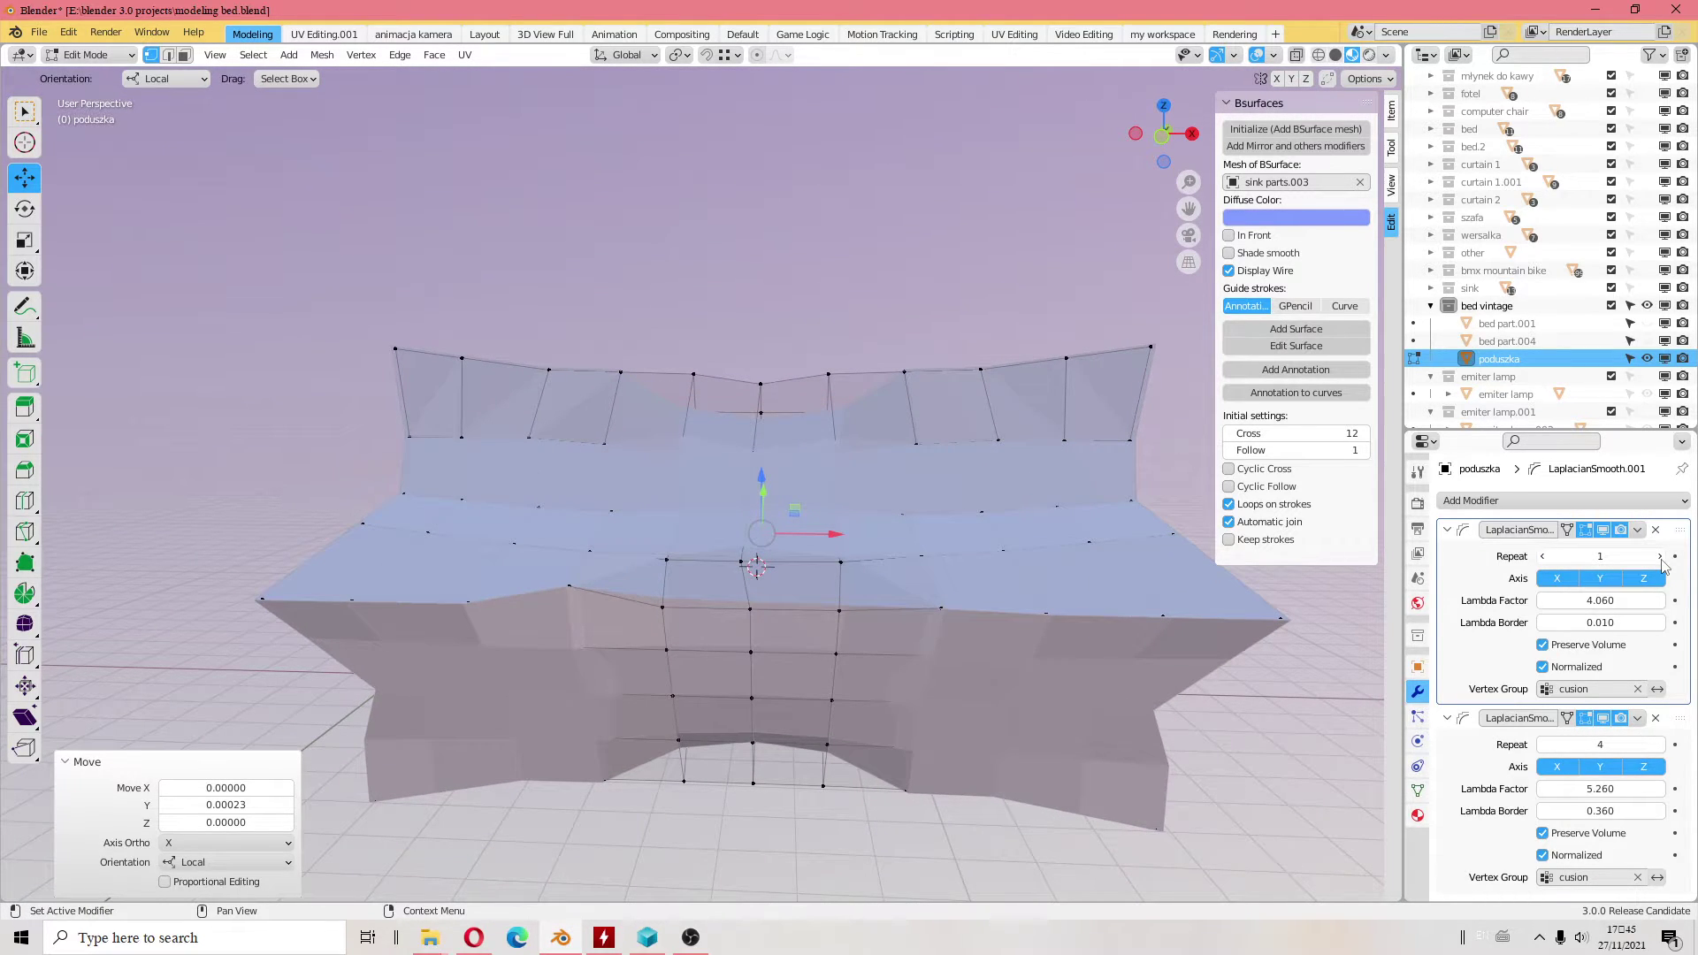
{"action": "left_click", "coordinate": [1660, 559]}
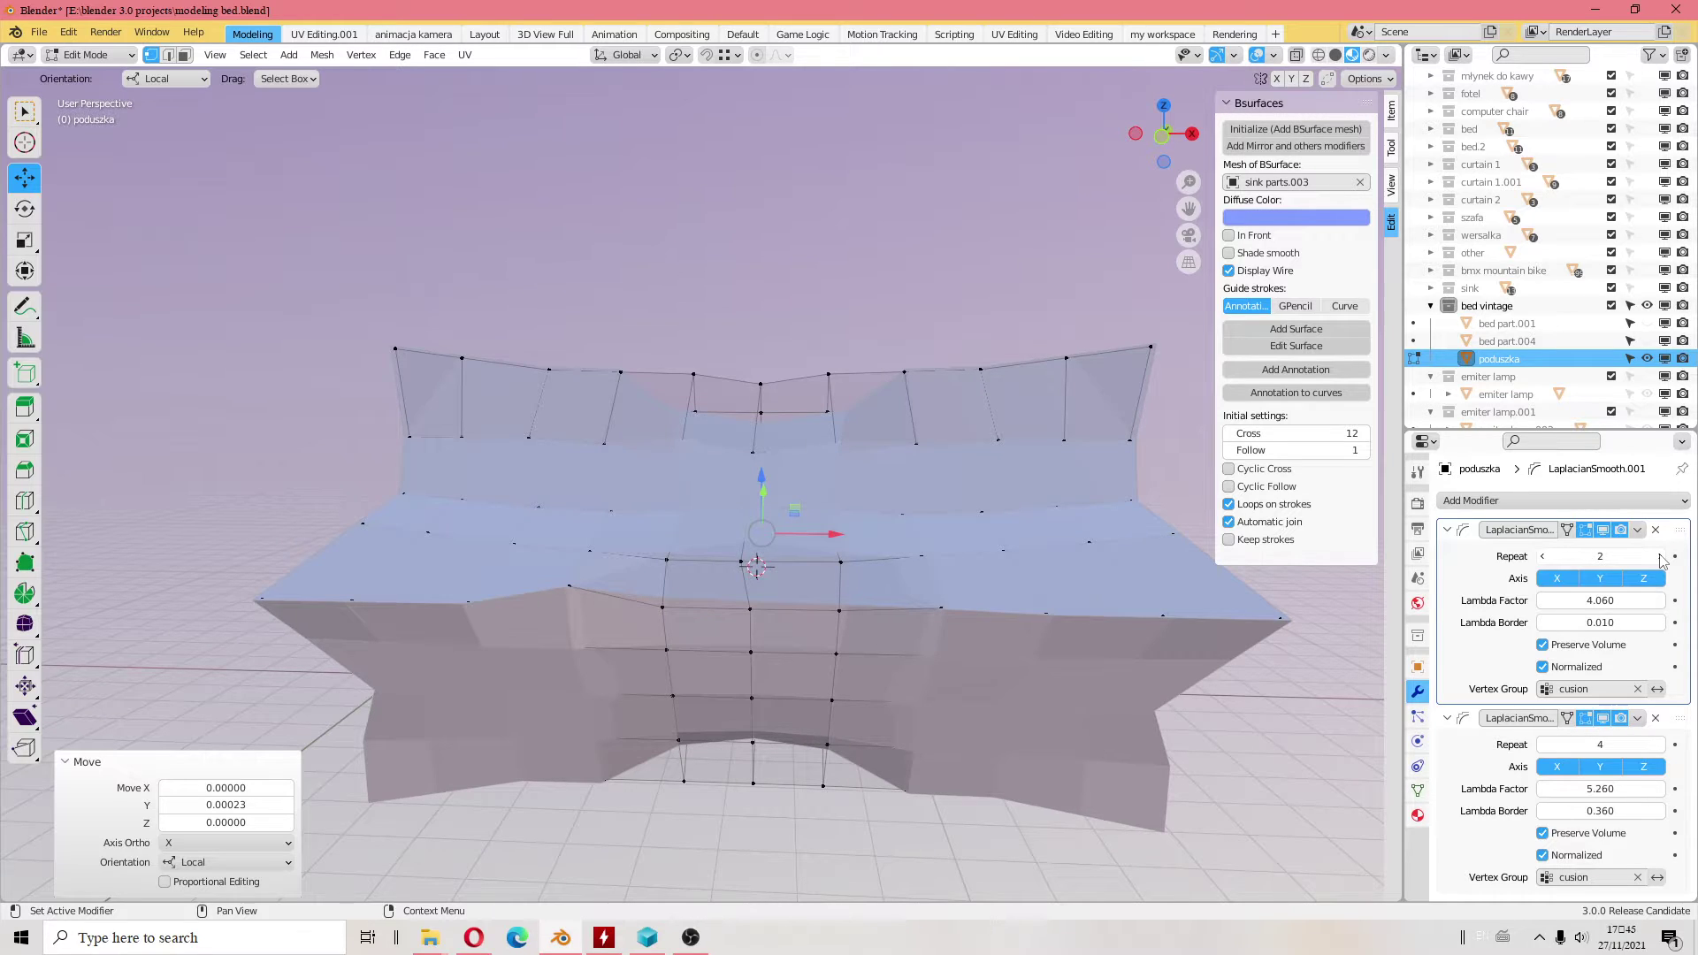
{"action": "left_click", "coordinate": [1660, 559]}
{"action": "left_click_drag", "start_coordinate": [1600, 601], "coordinate": [1636, 600]}
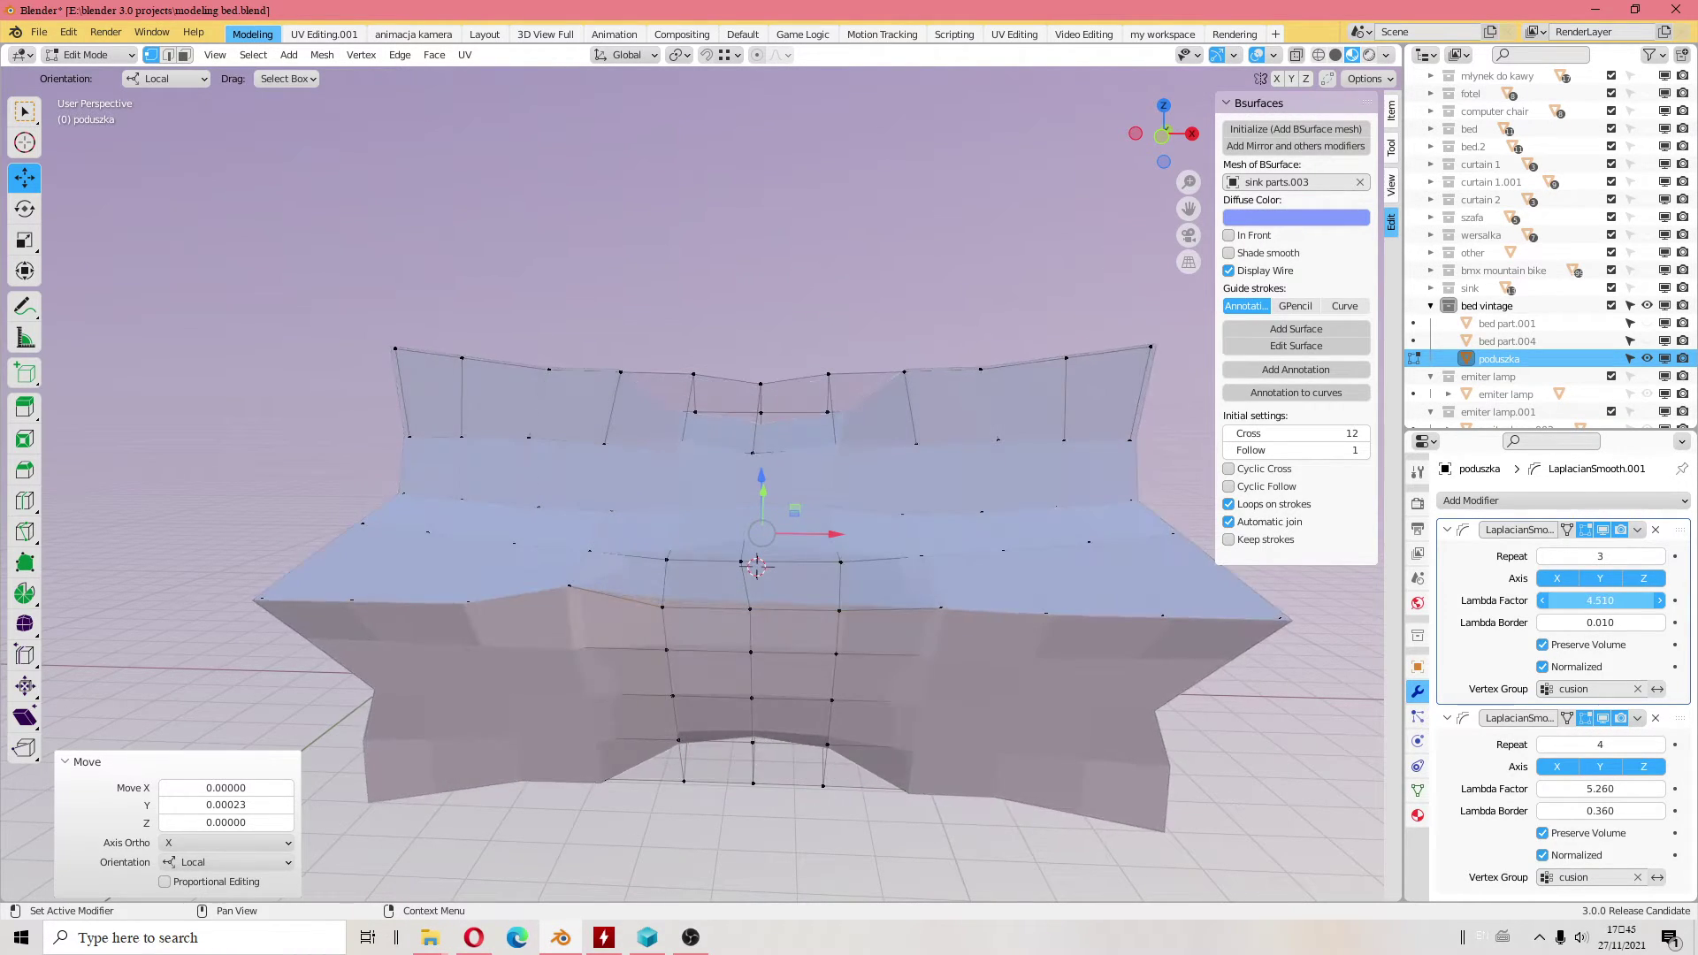
{"action": "left_click_drag", "start_coordinate": [1599, 601], "coordinate": [1556, 600]}
{"action": "mouse_move", "coordinate": [772, 619]}
{"action": "middle_mouse_down"}
{"action": "mouse_move", "coordinate": [772, 734]}
{"action": "mouse_move", "coordinate": [920, 581]}
{"action": "mouse_move", "coordinate": [875, 566]}
{"action": "middle_mouse_up"}
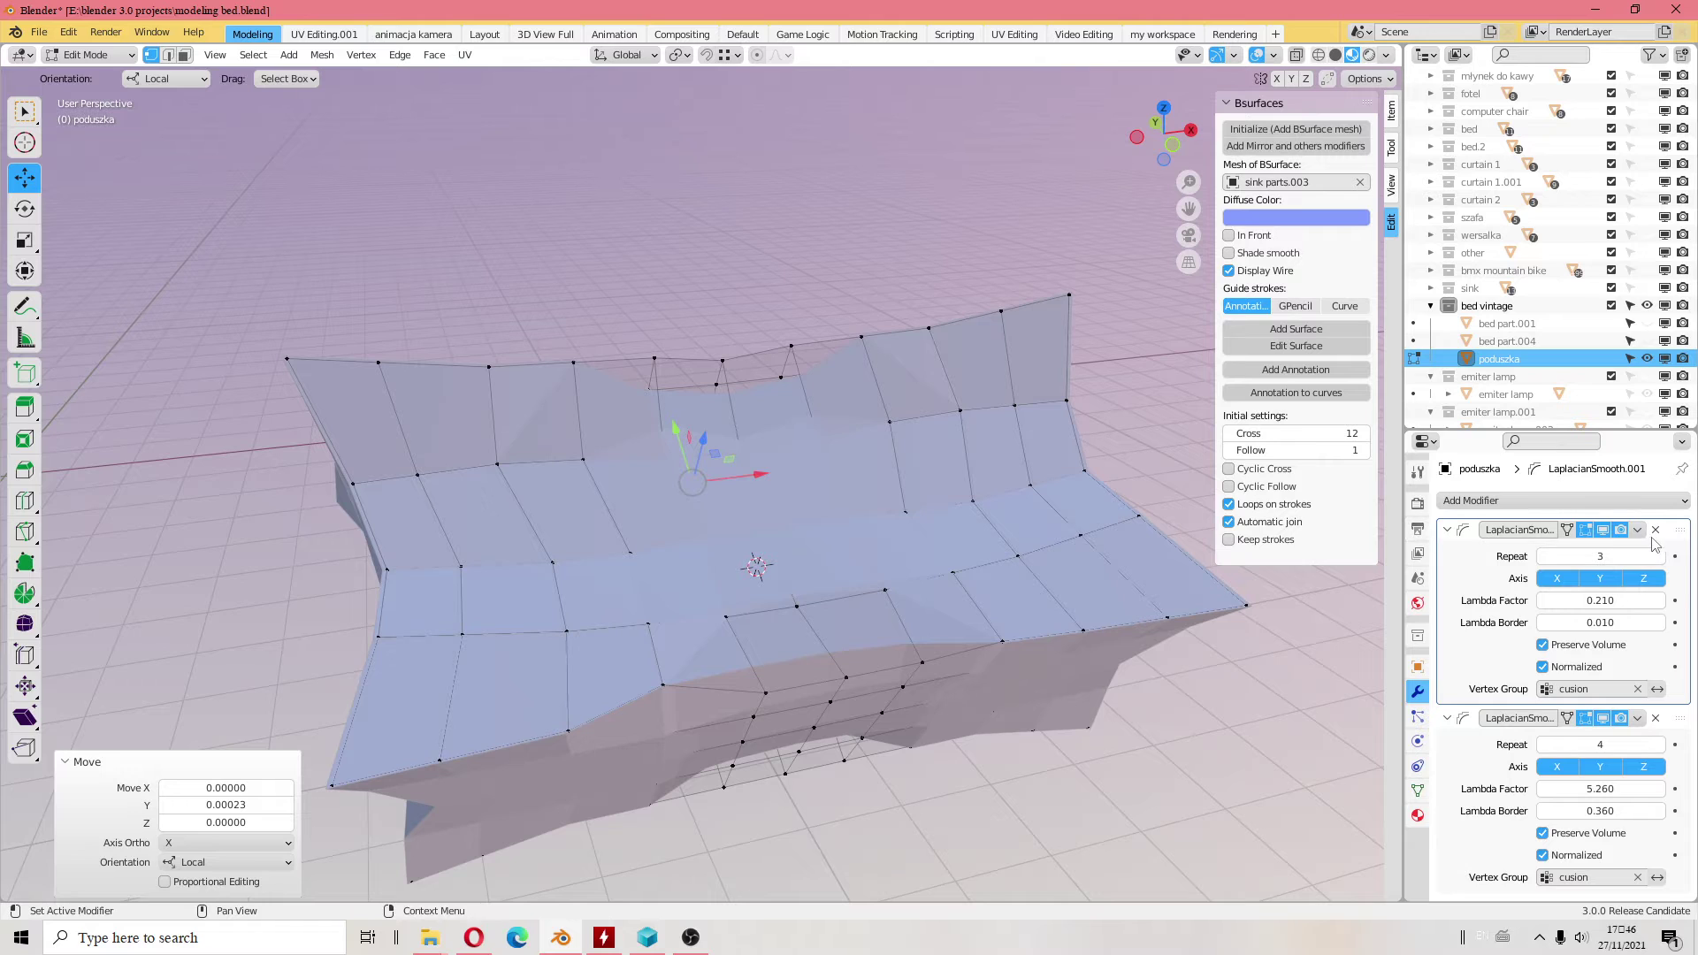
- In Object Mode, apply both Laplacian Smooth modifiers, leaving the cushion with no modifiers
{"action": "left_click", "coordinate": [88, 55]}
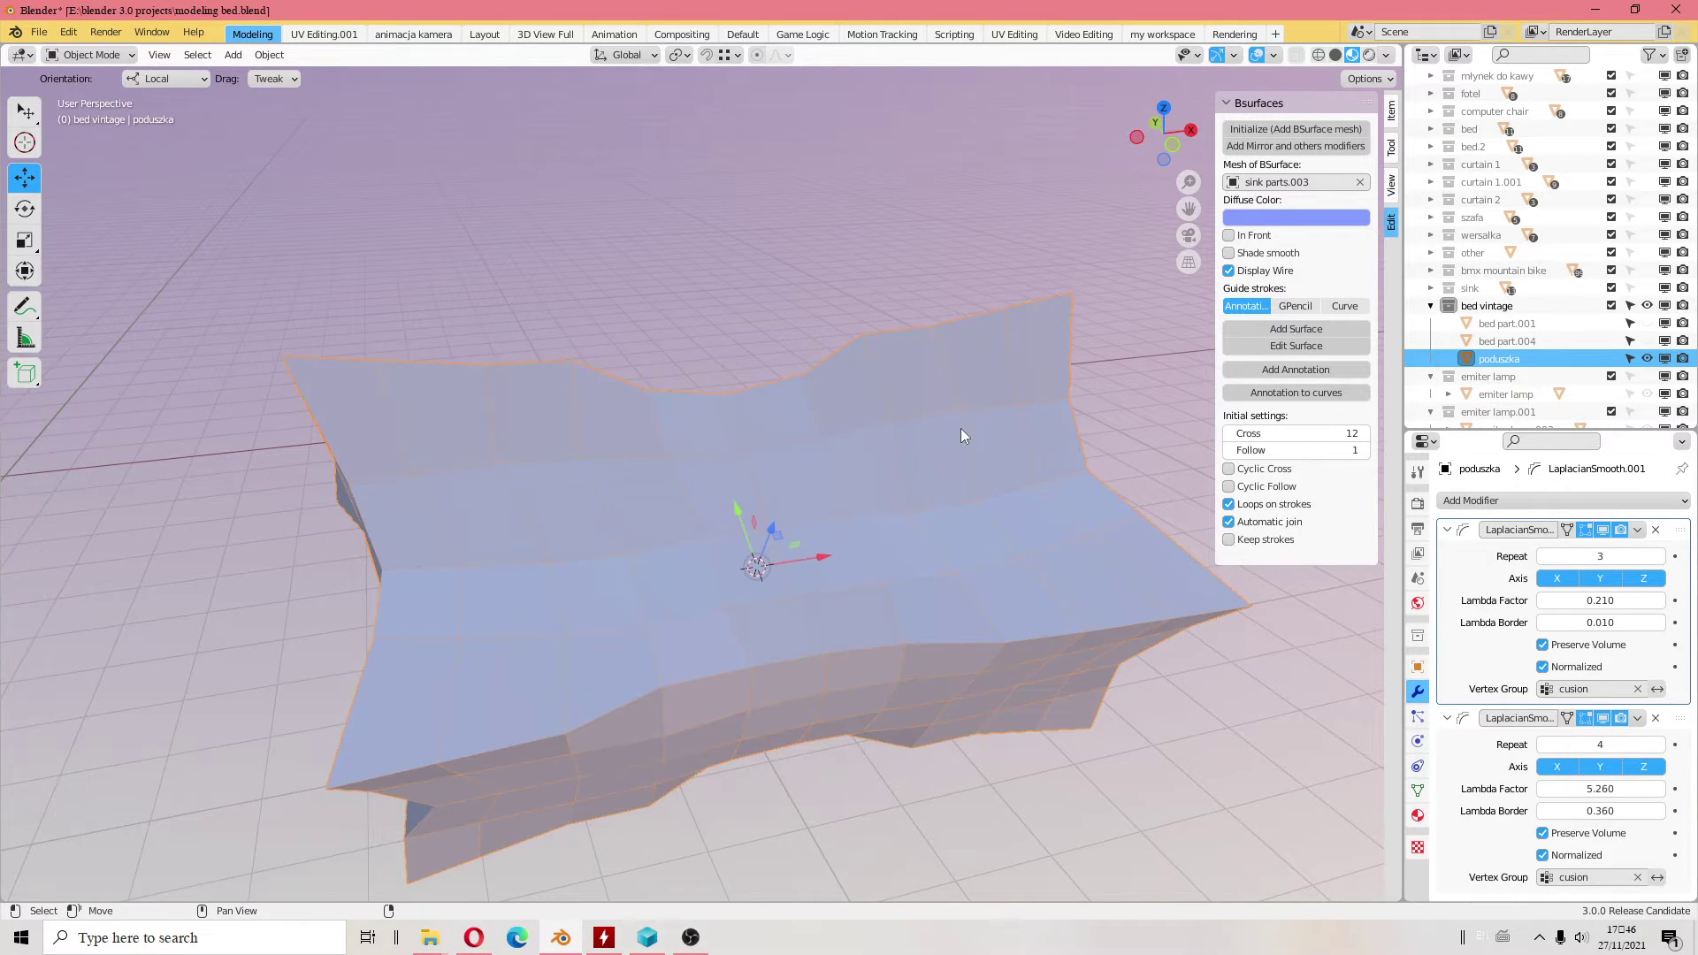
{"action": "mouse_move", "coordinate": [960, 428]}
{"action": "middle_mouse_down"}
{"action": "mouse_move", "coordinate": [963, 558]}
{"action": "mouse_move", "coordinate": [1674, 524]}
{"action": "middle_mouse_up"}
{"action": "left_click", "coordinate": [1637, 530]}
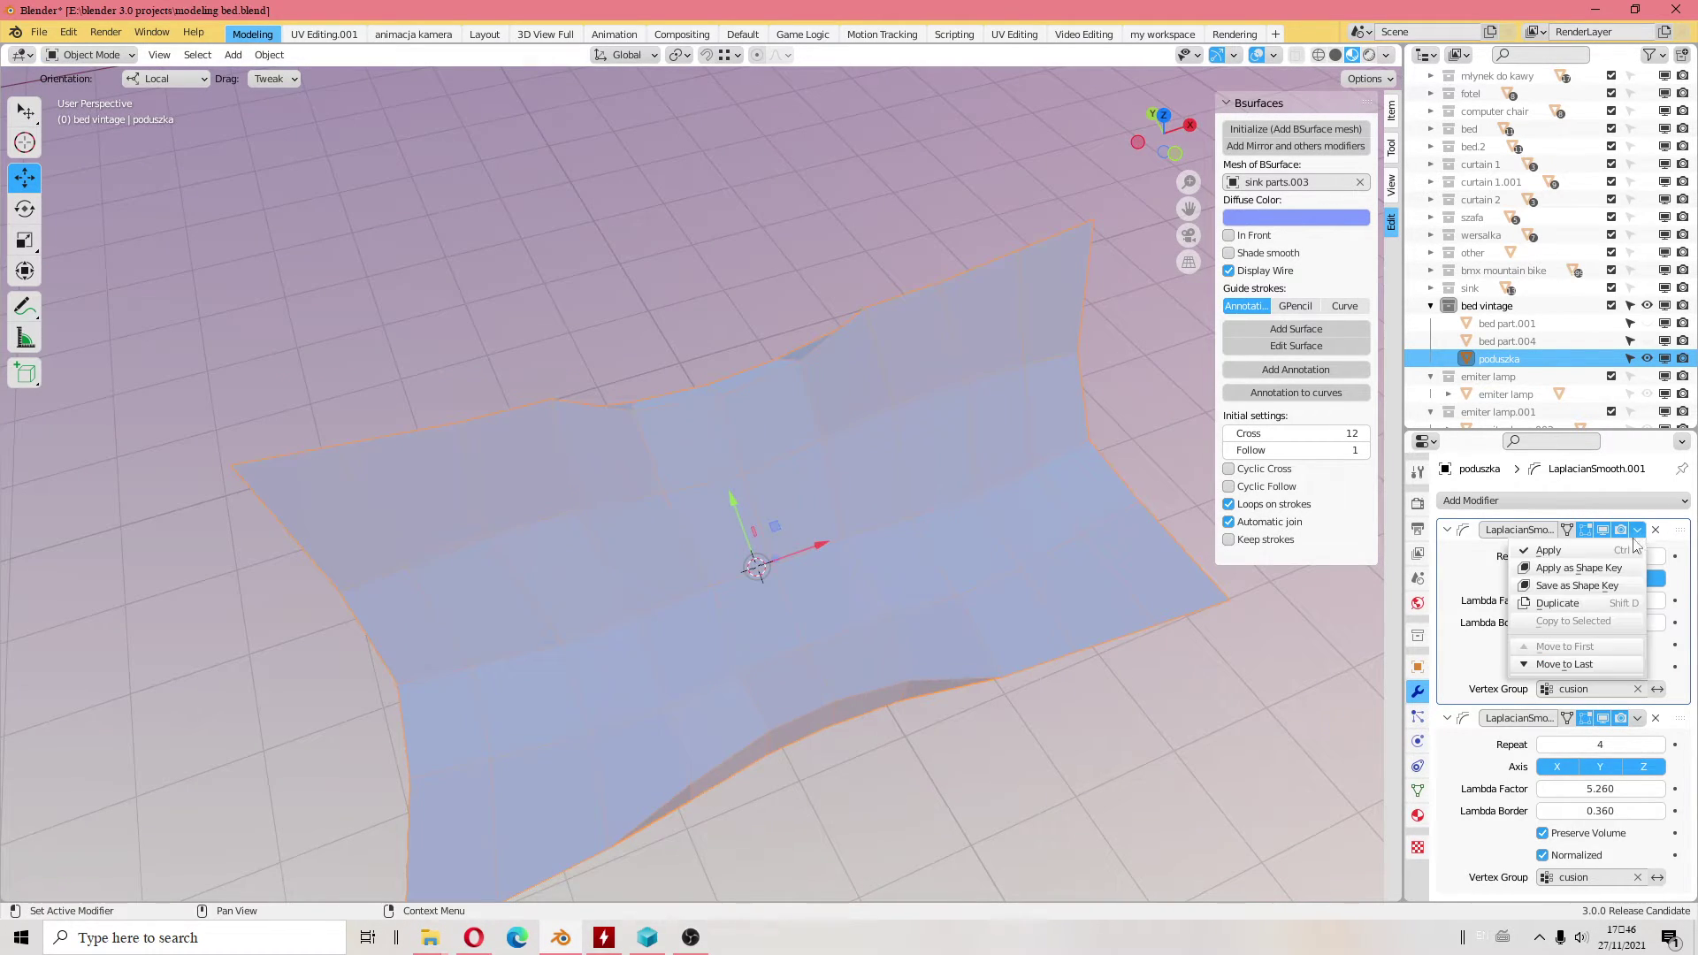
{"action": "left_click", "coordinate": [1624, 552]}
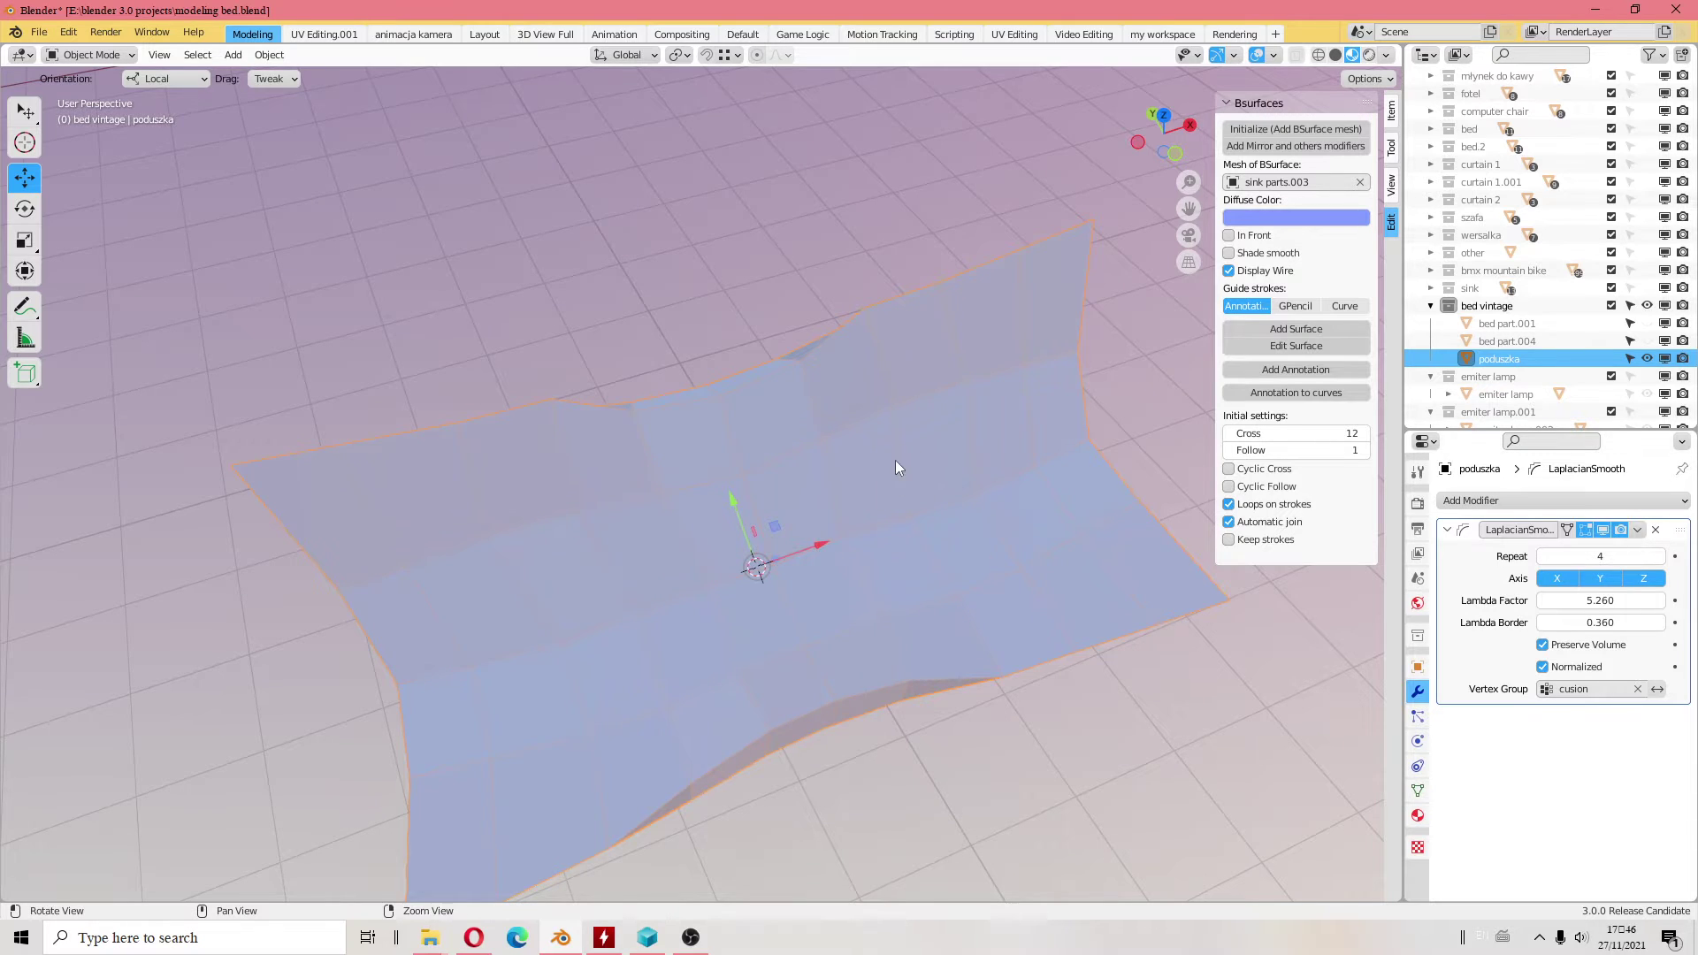
{"action": "mouse_move", "coordinate": [897, 467]}
{"action": "middle_mouse_down"}
{"action": "mouse_move", "coordinate": [842, 576]}
{"action": "mouse_move", "coordinate": [844, 453]}
{"action": "mouse_move", "coordinate": [1146, 481]}
{"action": "middle_mouse_up"}
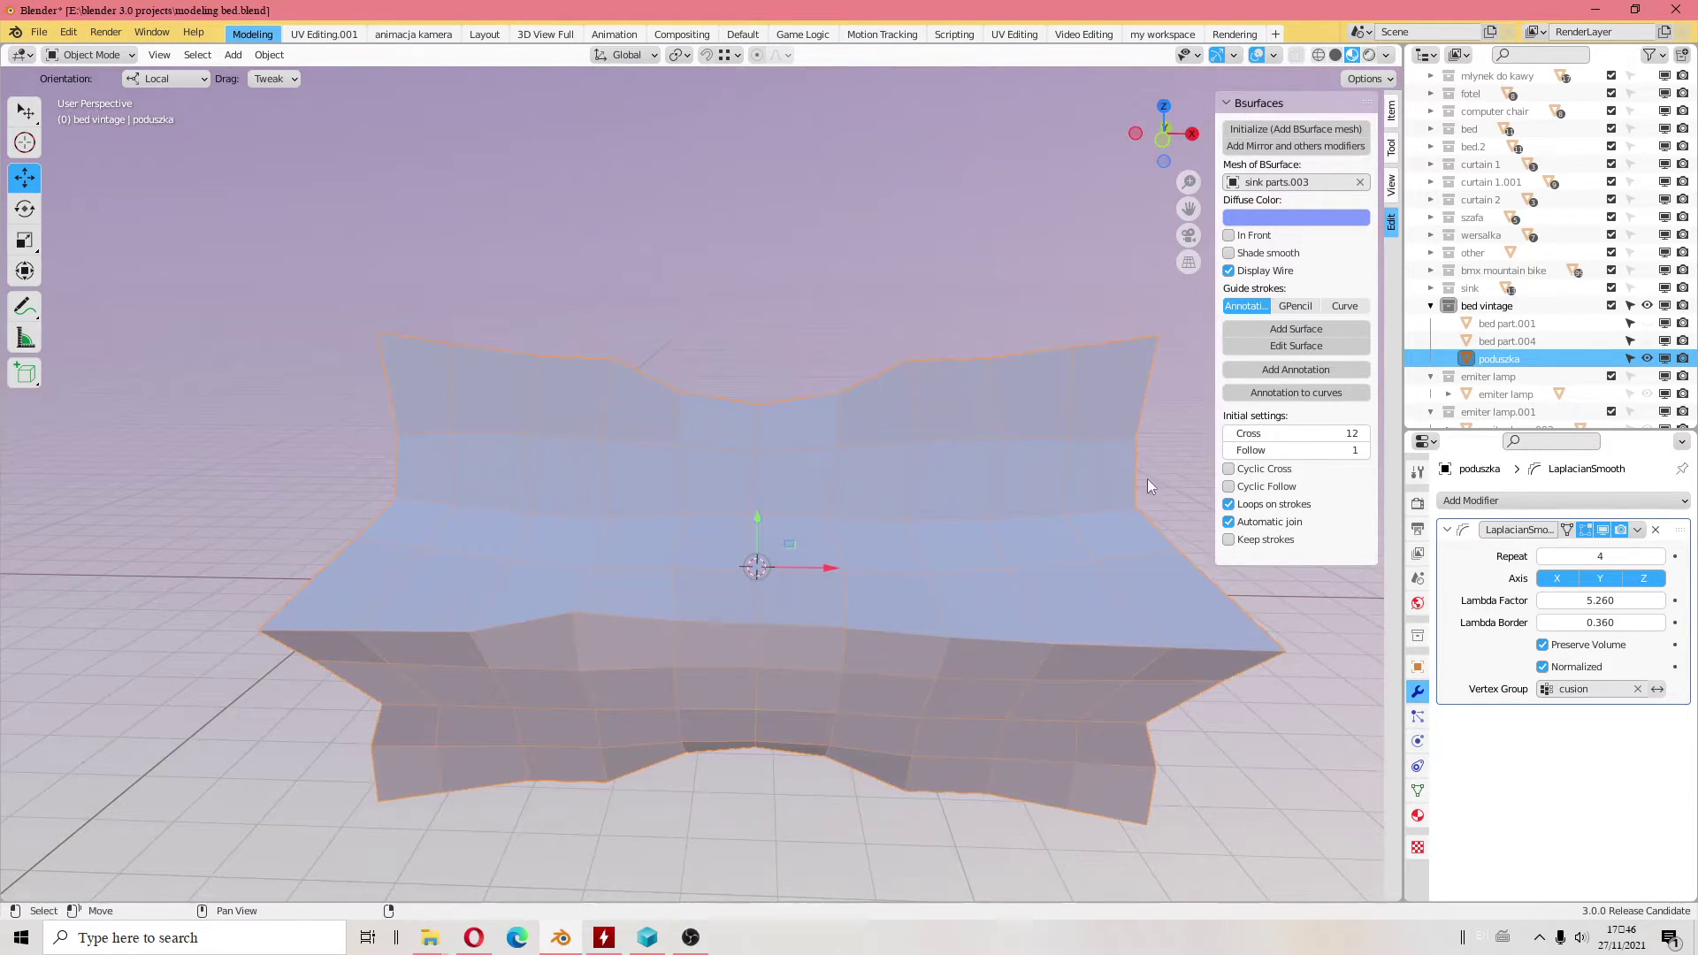
{"action": "left_click", "coordinate": [1637, 530]}
- Save the scene to modeling bed.blend
{"action": "left_click", "coordinate": [40, 32]}
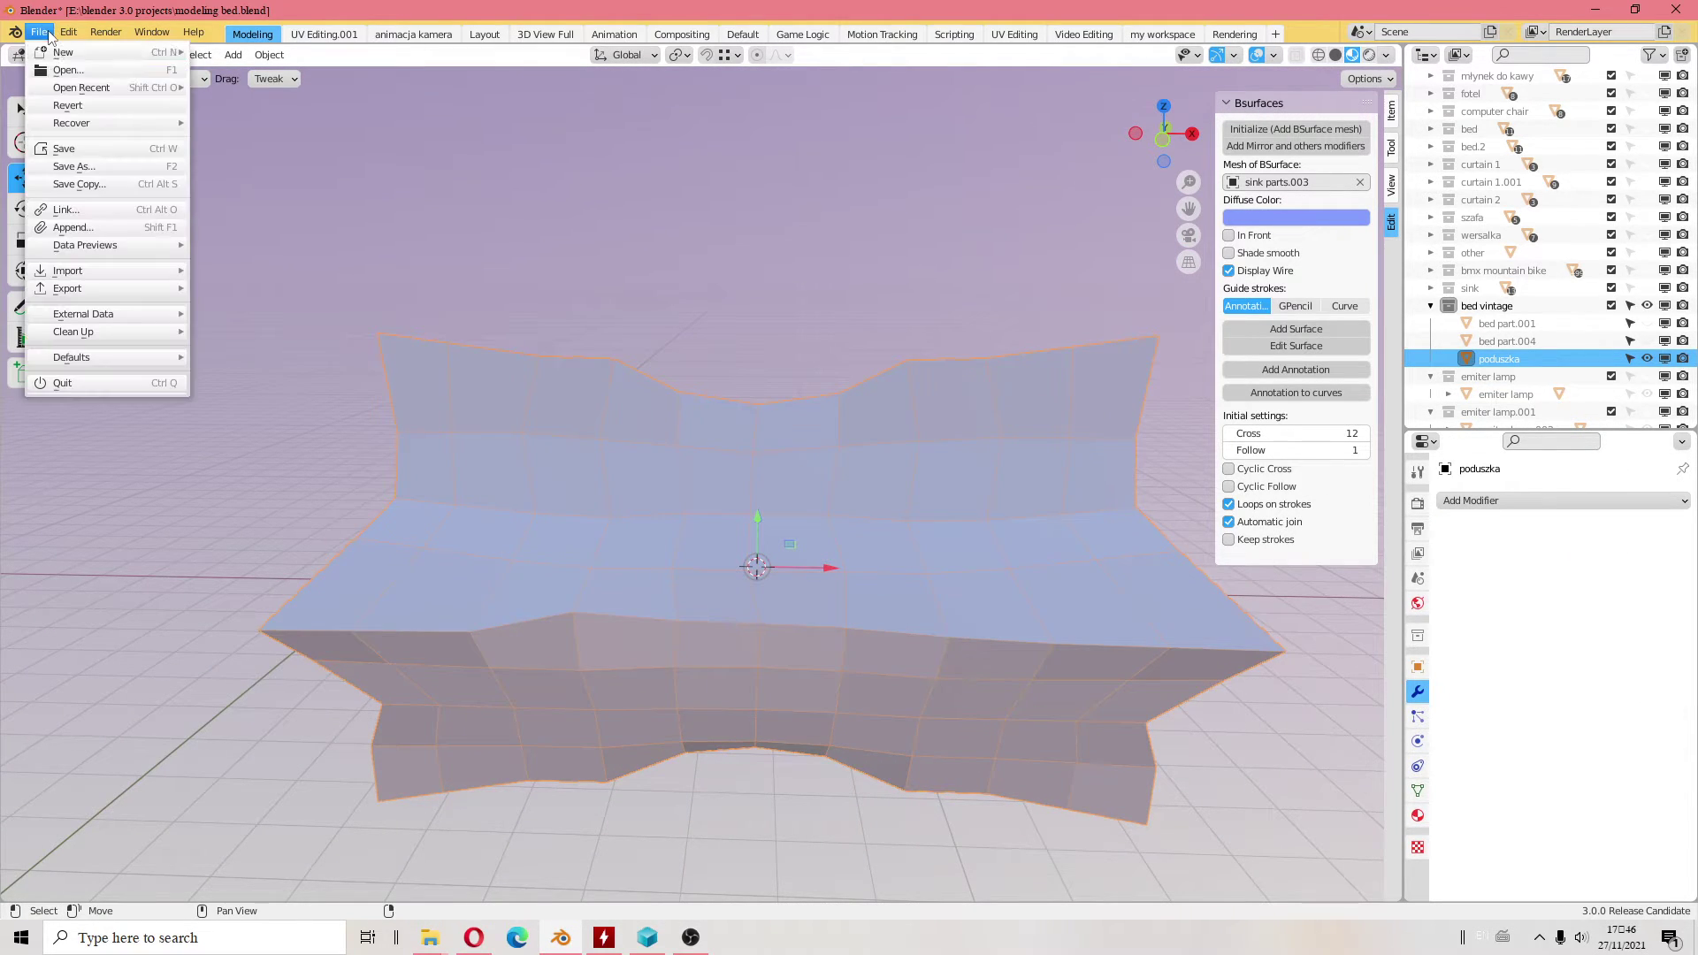
{"action": "left_click", "coordinate": [79, 148]}
{"action": "left_click", "coordinate": [40, 32]}
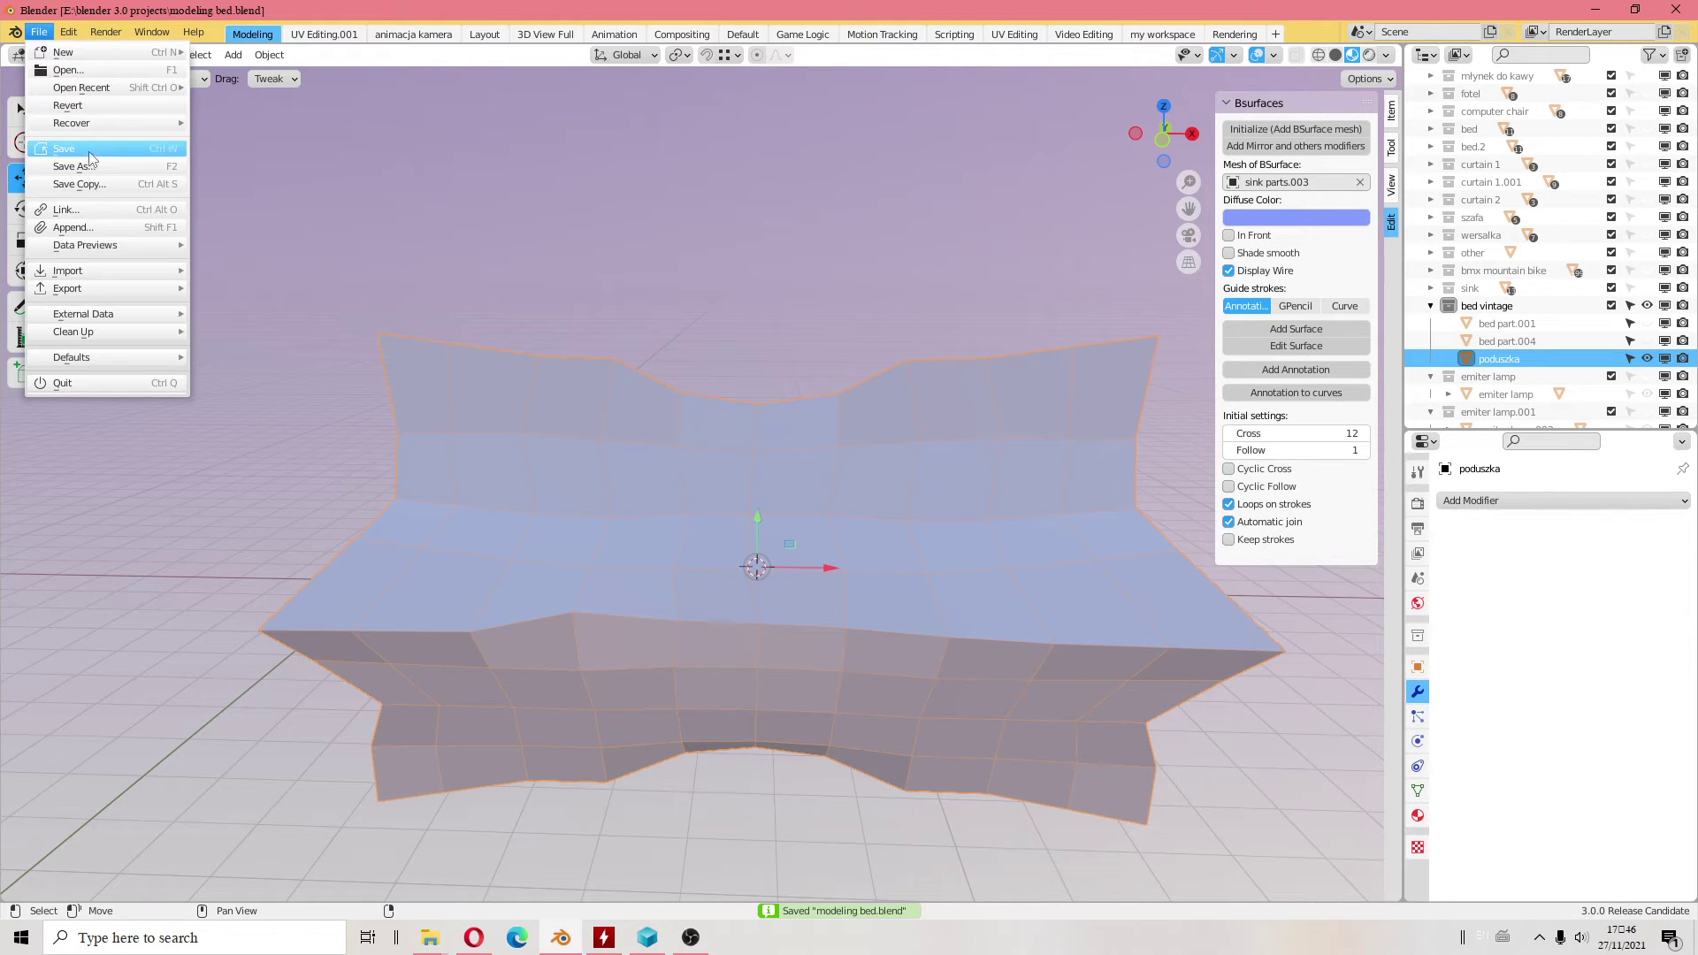
{"action": "left_click", "coordinate": [69, 106]}
{"action": "left_click", "coordinate": [40, 32]}
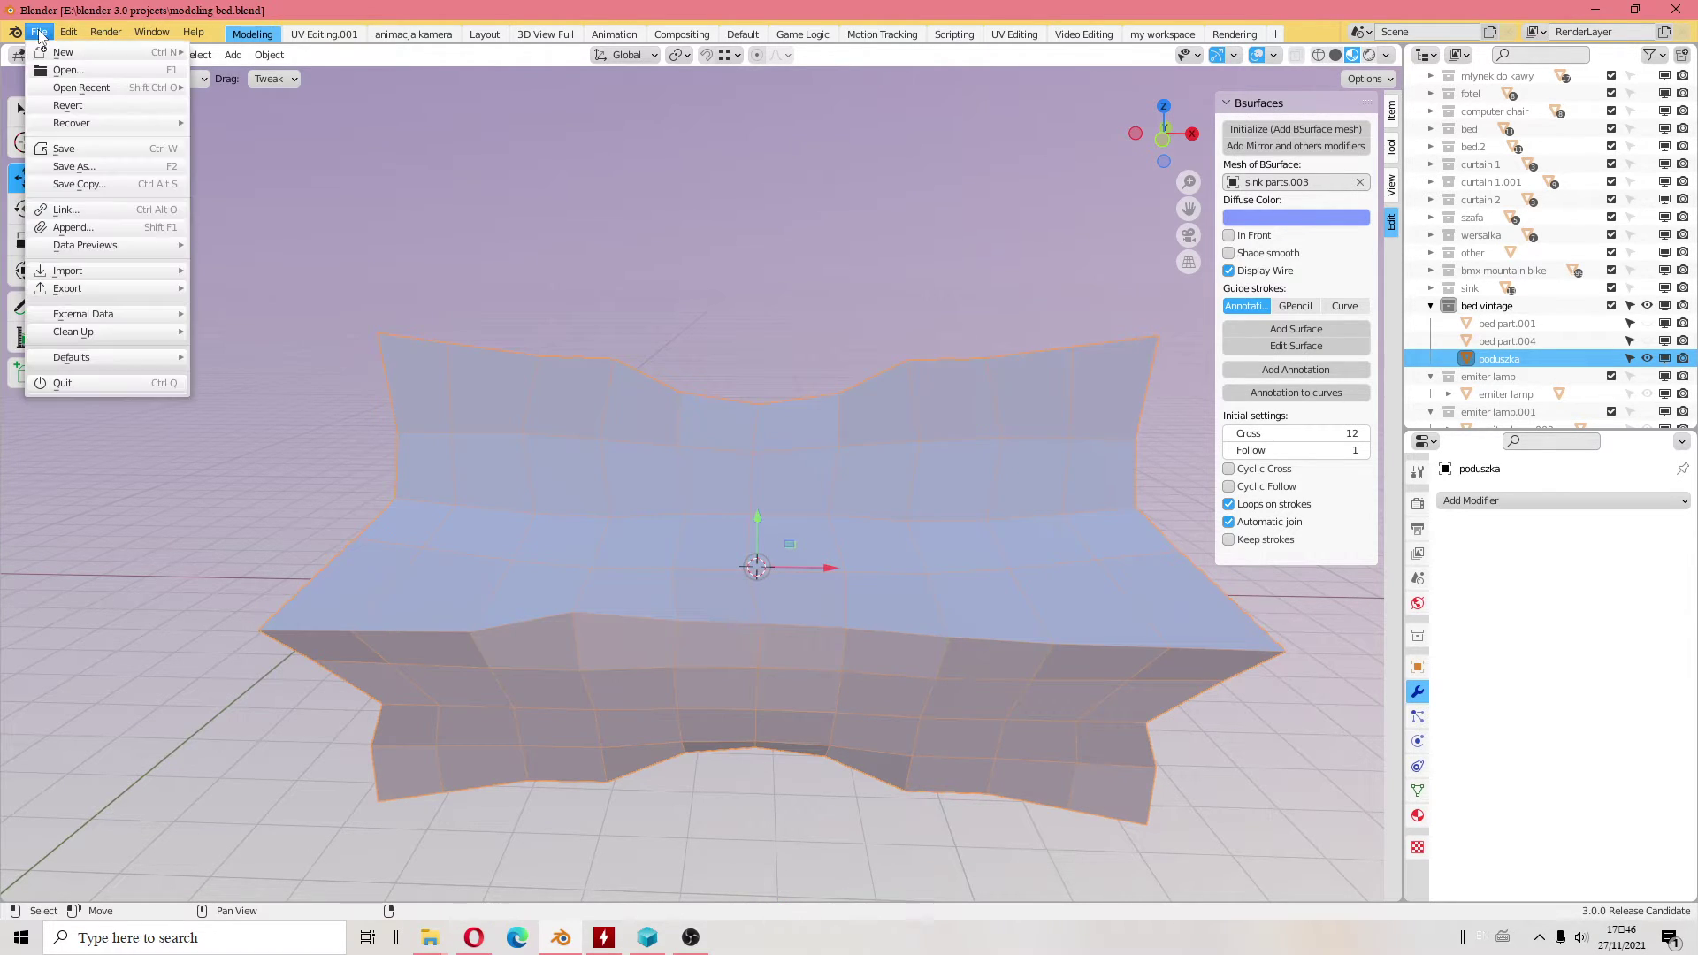
{"action": "left_click", "coordinate": [63, 149]}
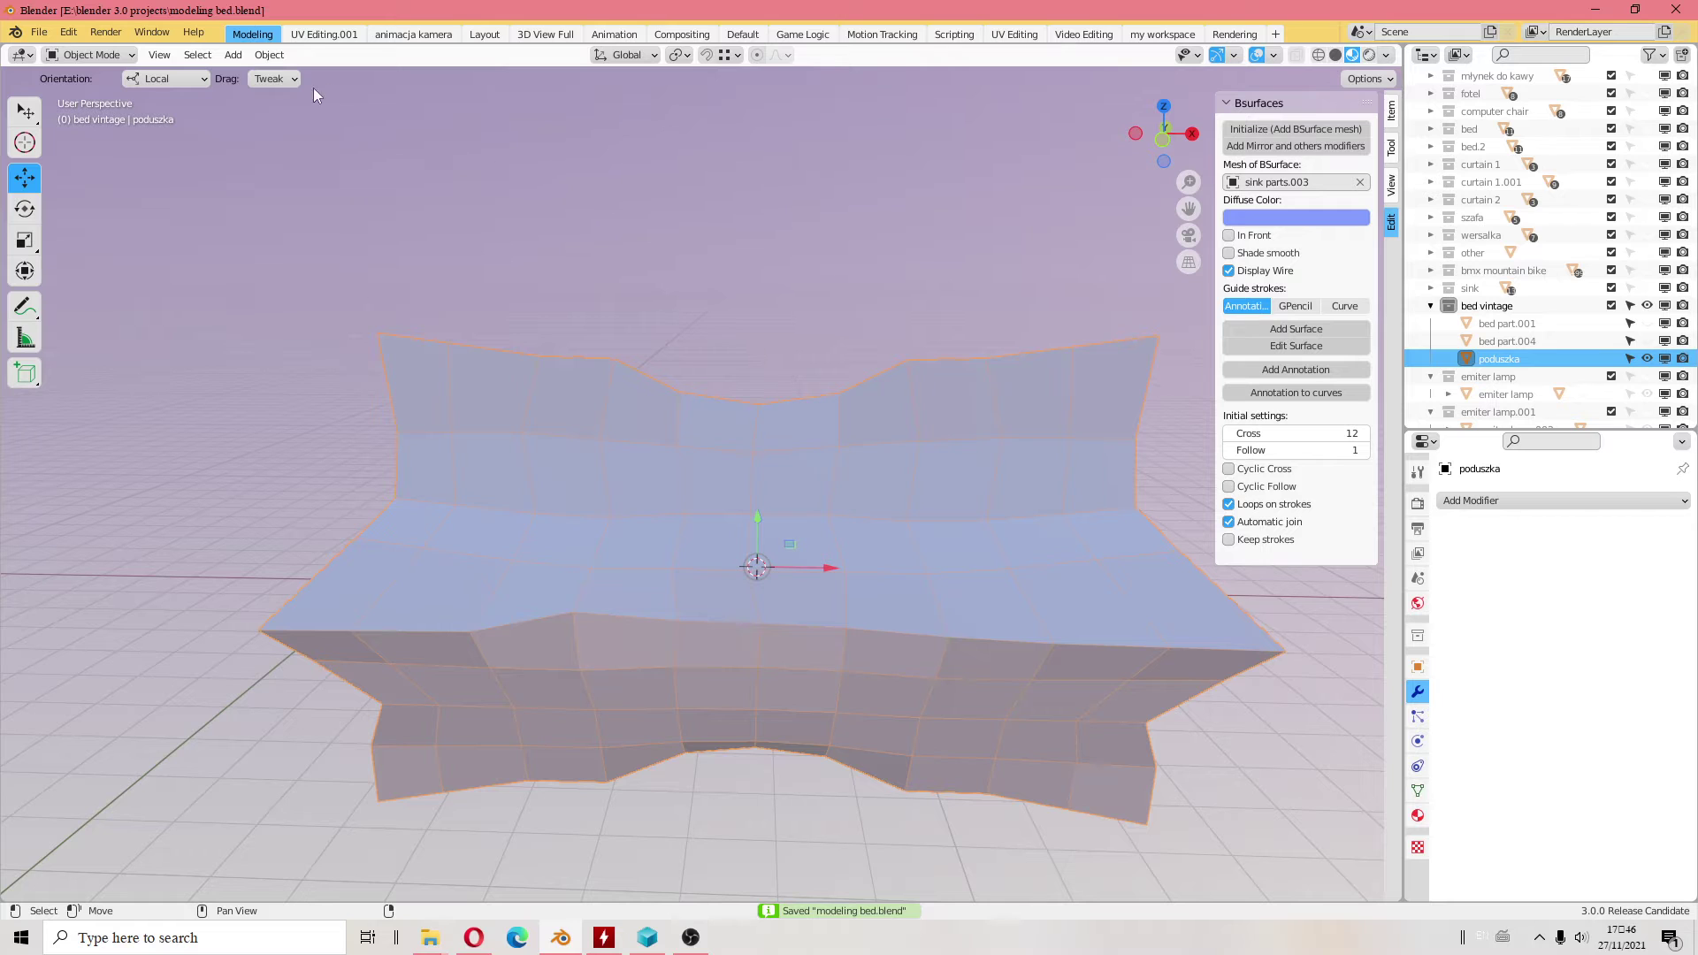
- Give the cushion smooth shading with Object > Shade Smooth
{"action": "left_click", "coordinate": [269, 55]}
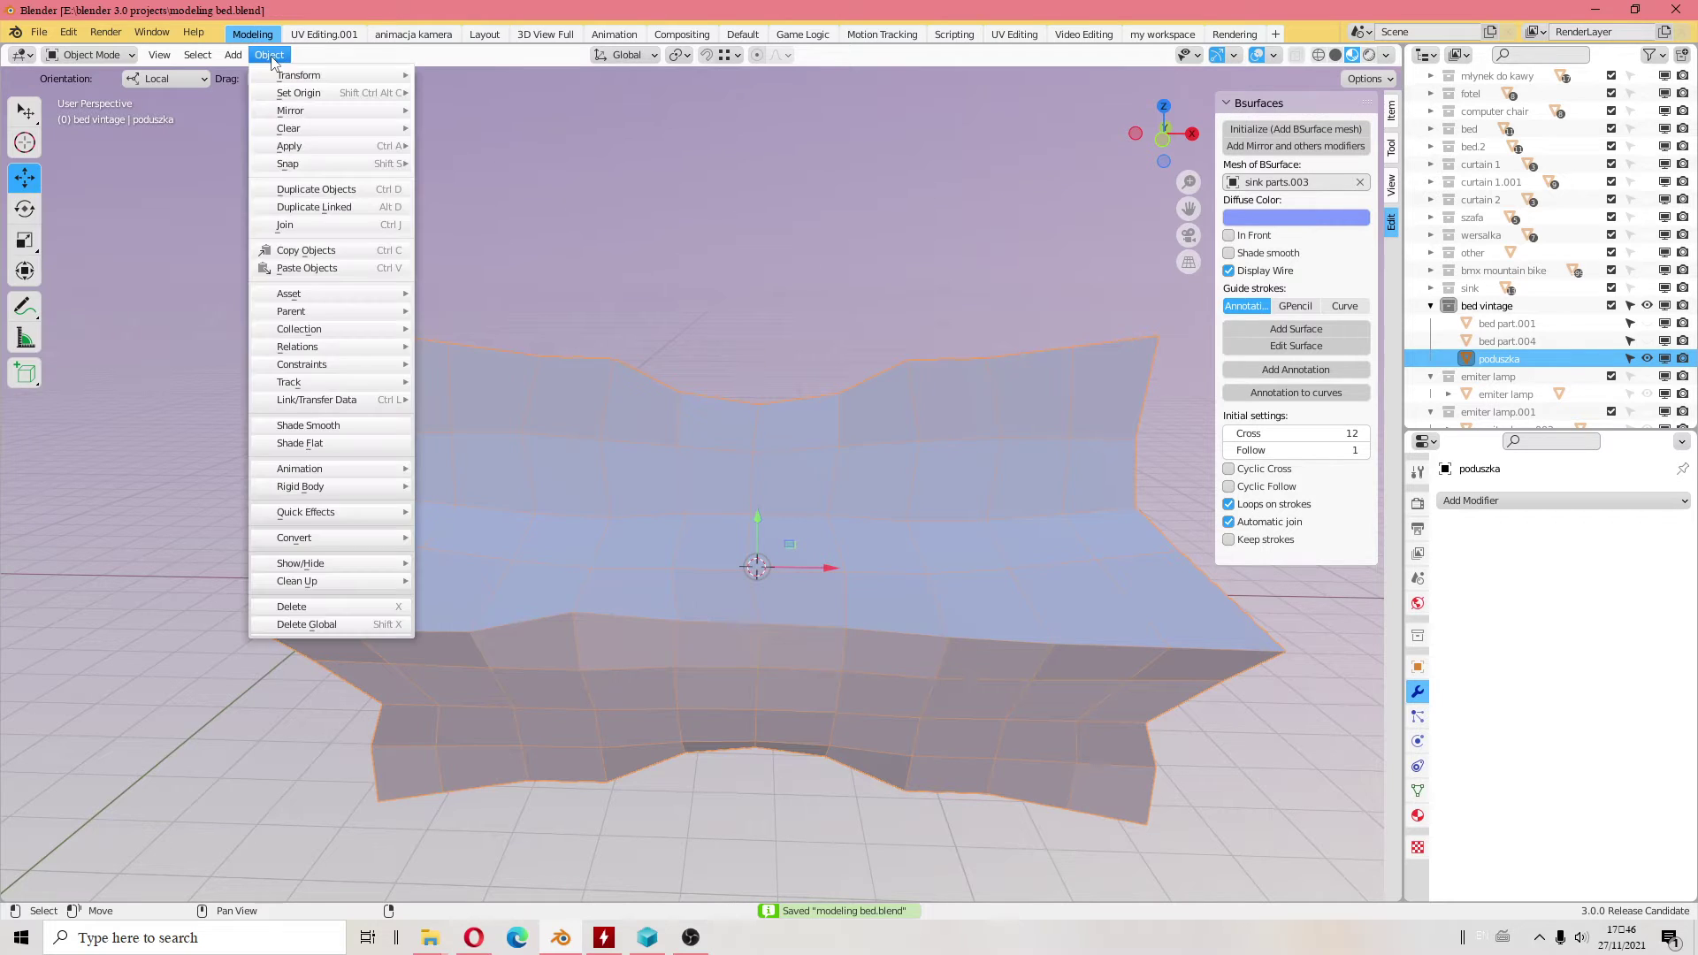
{"action": "left_click", "coordinate": [342, 421]}
{"action": "mouse_move", "coordinate": [393, 400]}
{"action": "middle_mouse_down"}
{"action": "mouse_move", "coordinate": [942, 363]}
{"action": "mouse_move", "coordinate": [884, 321]}
{"action": "mouse_move", "coordinate": [1144, 332]}
{"action": "middle_mouse_up"}
- Add a Simple-mode Subdivision Surface modifier (viewport 1, render 2) and apply it
{"action": "left_click", "coordinate": [1493, 500]}
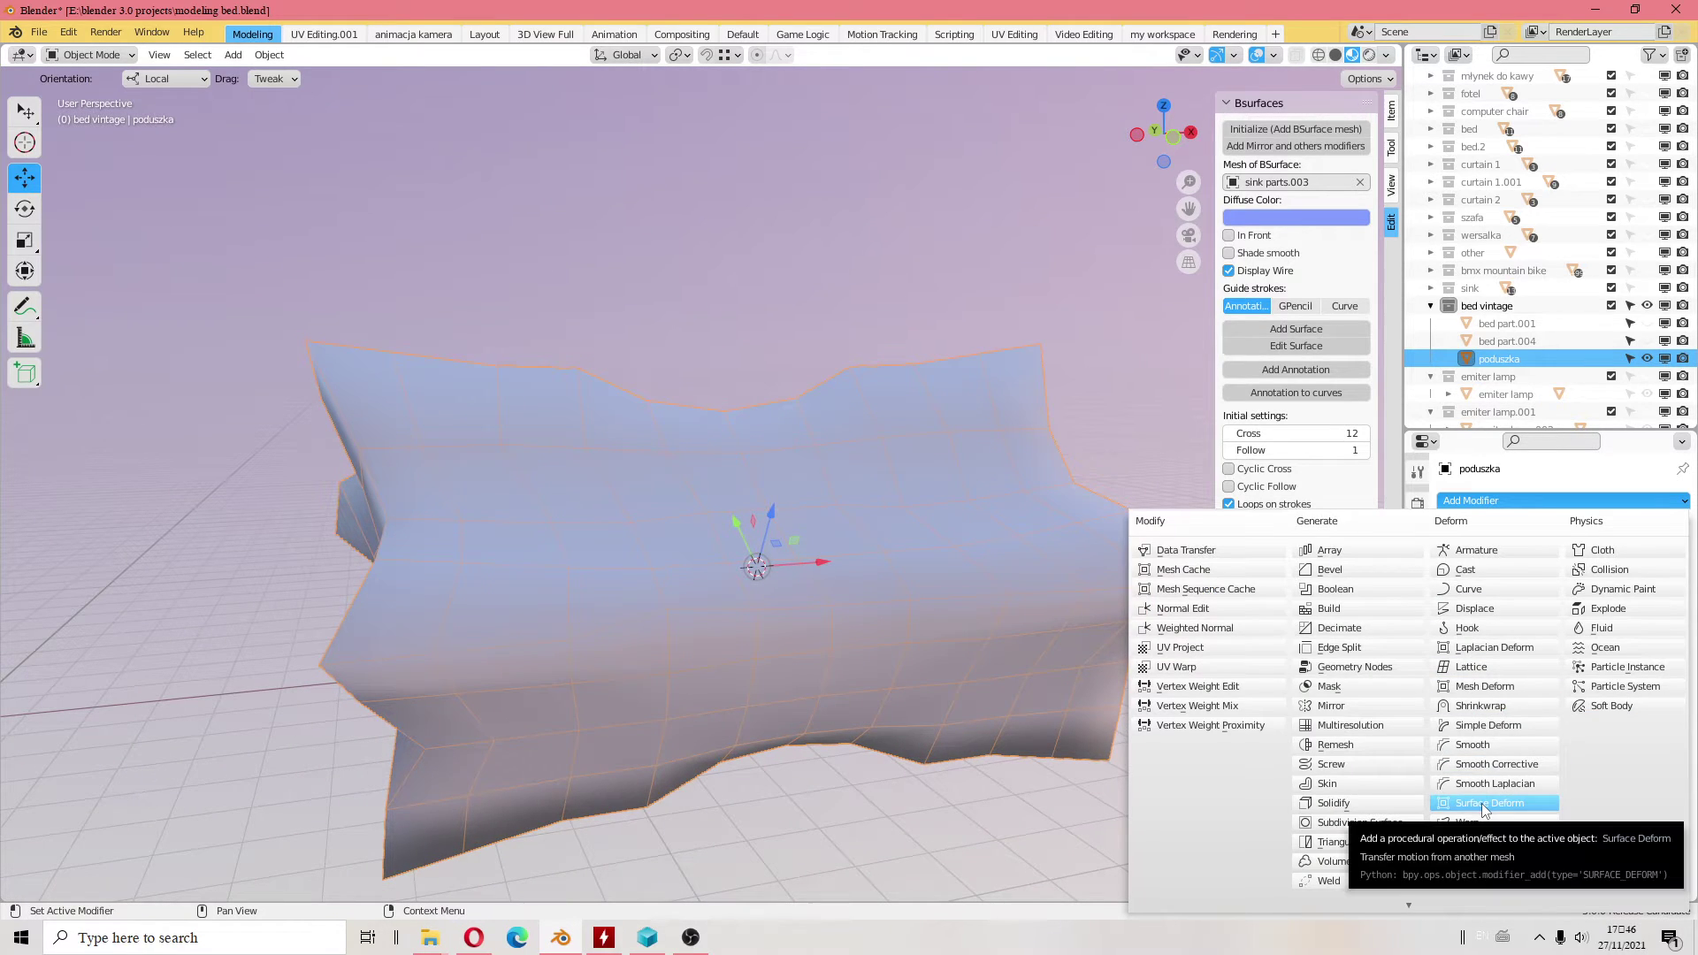
{"action": "left_click", "coordinate": [1362, 822]}
{"action": "mouse_move", "coordinate": [821, 681]}
{"action": "middle_mouse_down"}
{"action": "mouse_move", "coordinate": [1001, 688]}
{"action": "mouse_move", "coordinate": [894, 568]}
{"action": "mouse_move", "coordinate": [915, 520]}
{"action": "mouse_move", "coordinate": [1095, 528]}
{"action": "middle_mouse_up"}
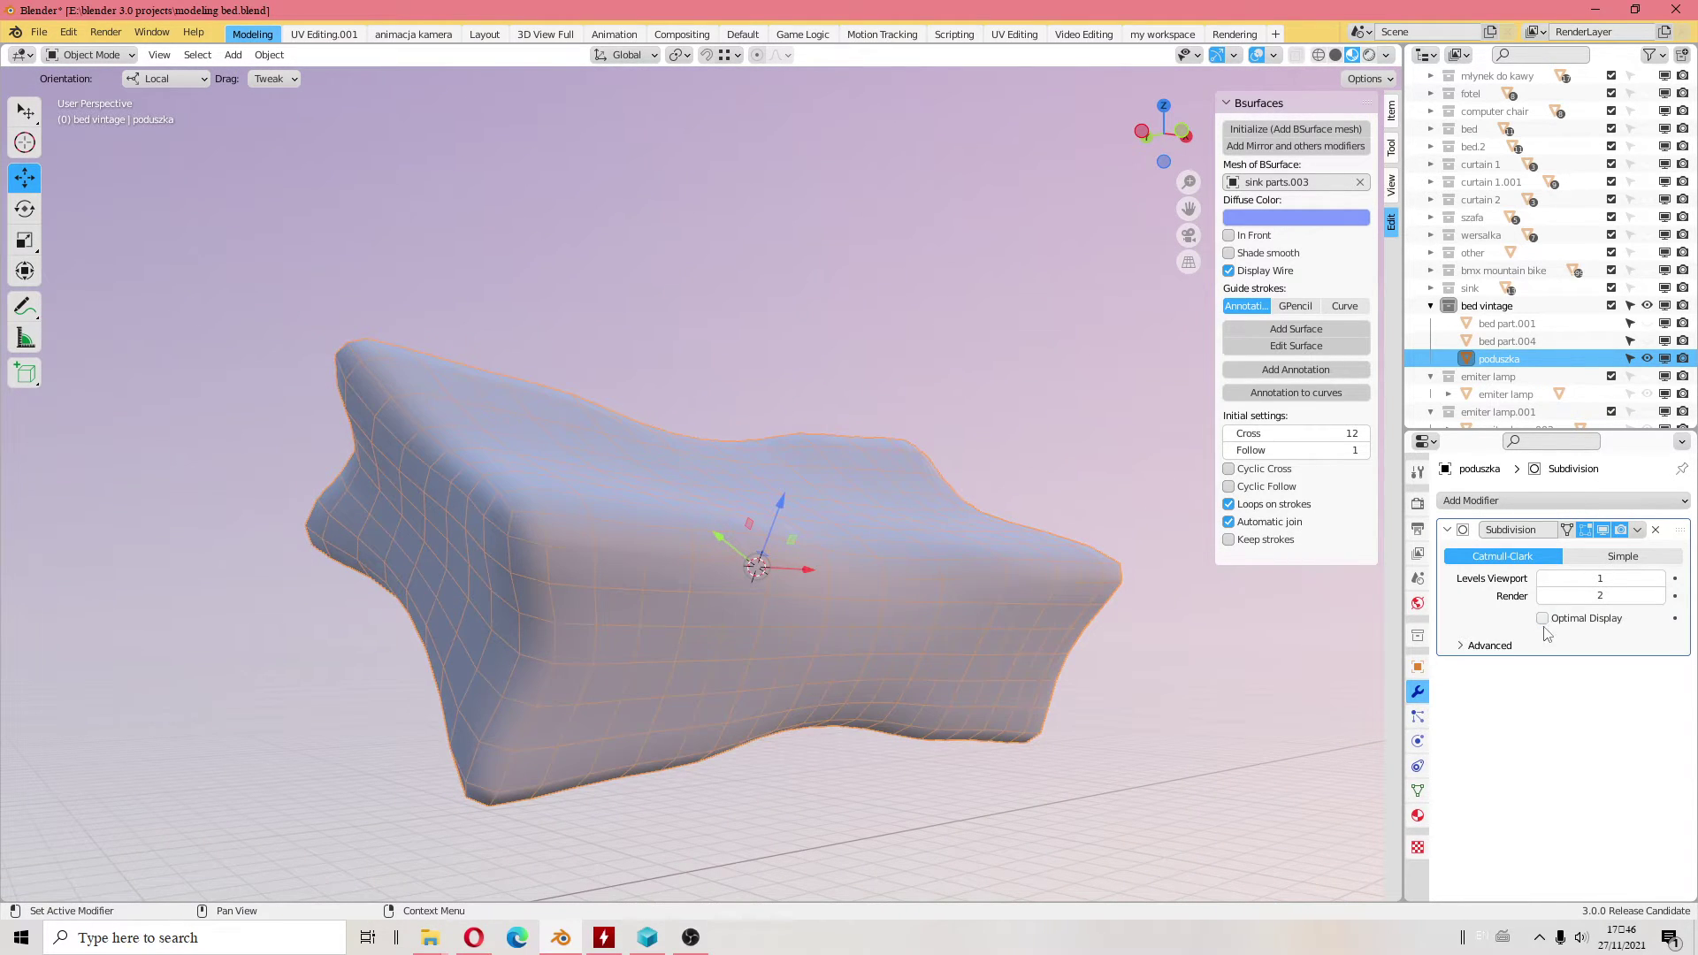
{"action": "left_click", "coordinate": [1469, 650]}
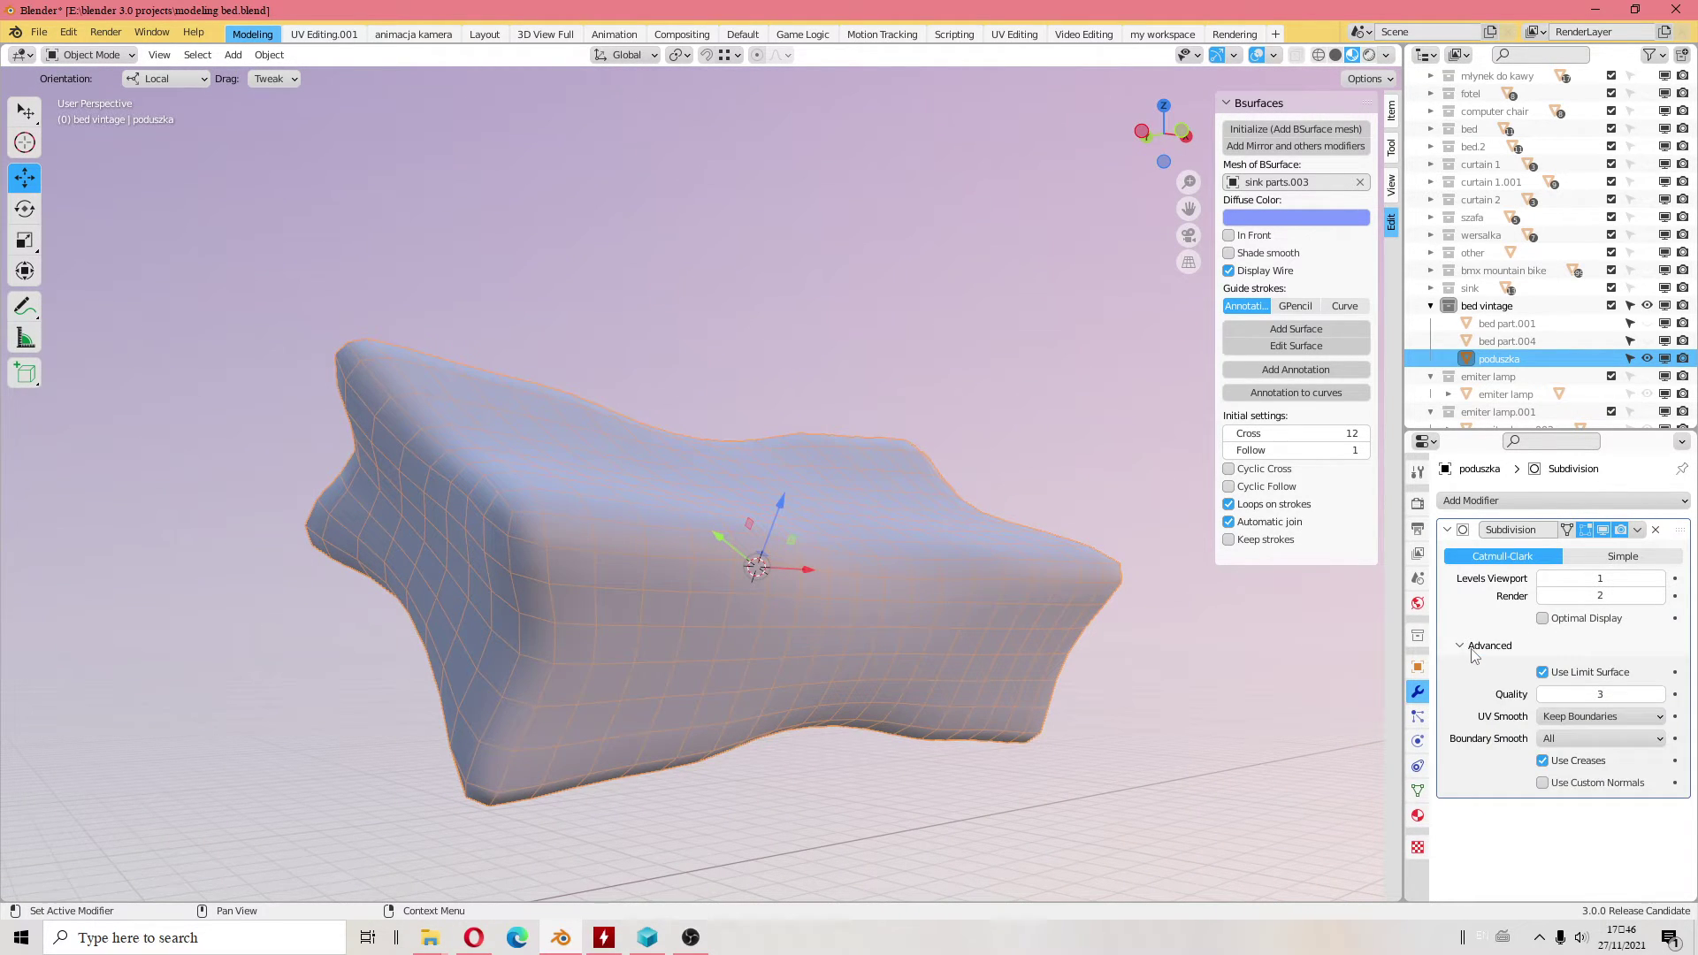
{"action": "left_click", "coordinate": [1600, 563]}
{"action": "mouse_move", "coordinate": [929, 584]}
{"action": "middle_mouse_down"}
{"action": "mouse_move", "coordinate": [816, 603]}
{"action": "mouse_move", "coordinate": [746, 676]}
{"action": "mouse_move", "coordinate": [895, 511]}
{"action": "mouse_move", "coordinate": [1158, 562]}
{"action": "mouse_move", "coordinate": [1053, 659]}
{"action": "mouse_move", "coordinate": [792, 515]}
{"action": "mouse_move", "coordinate": [681, 541]}
{"action": "mouse_move", "coordinate": [561, 540]}
{"action": "mouse_move", "coordinate": [572, 557]}
{"action": "mouse_move", "coordinate": [893, 531]}
{"action": "middle_mouse_up"}
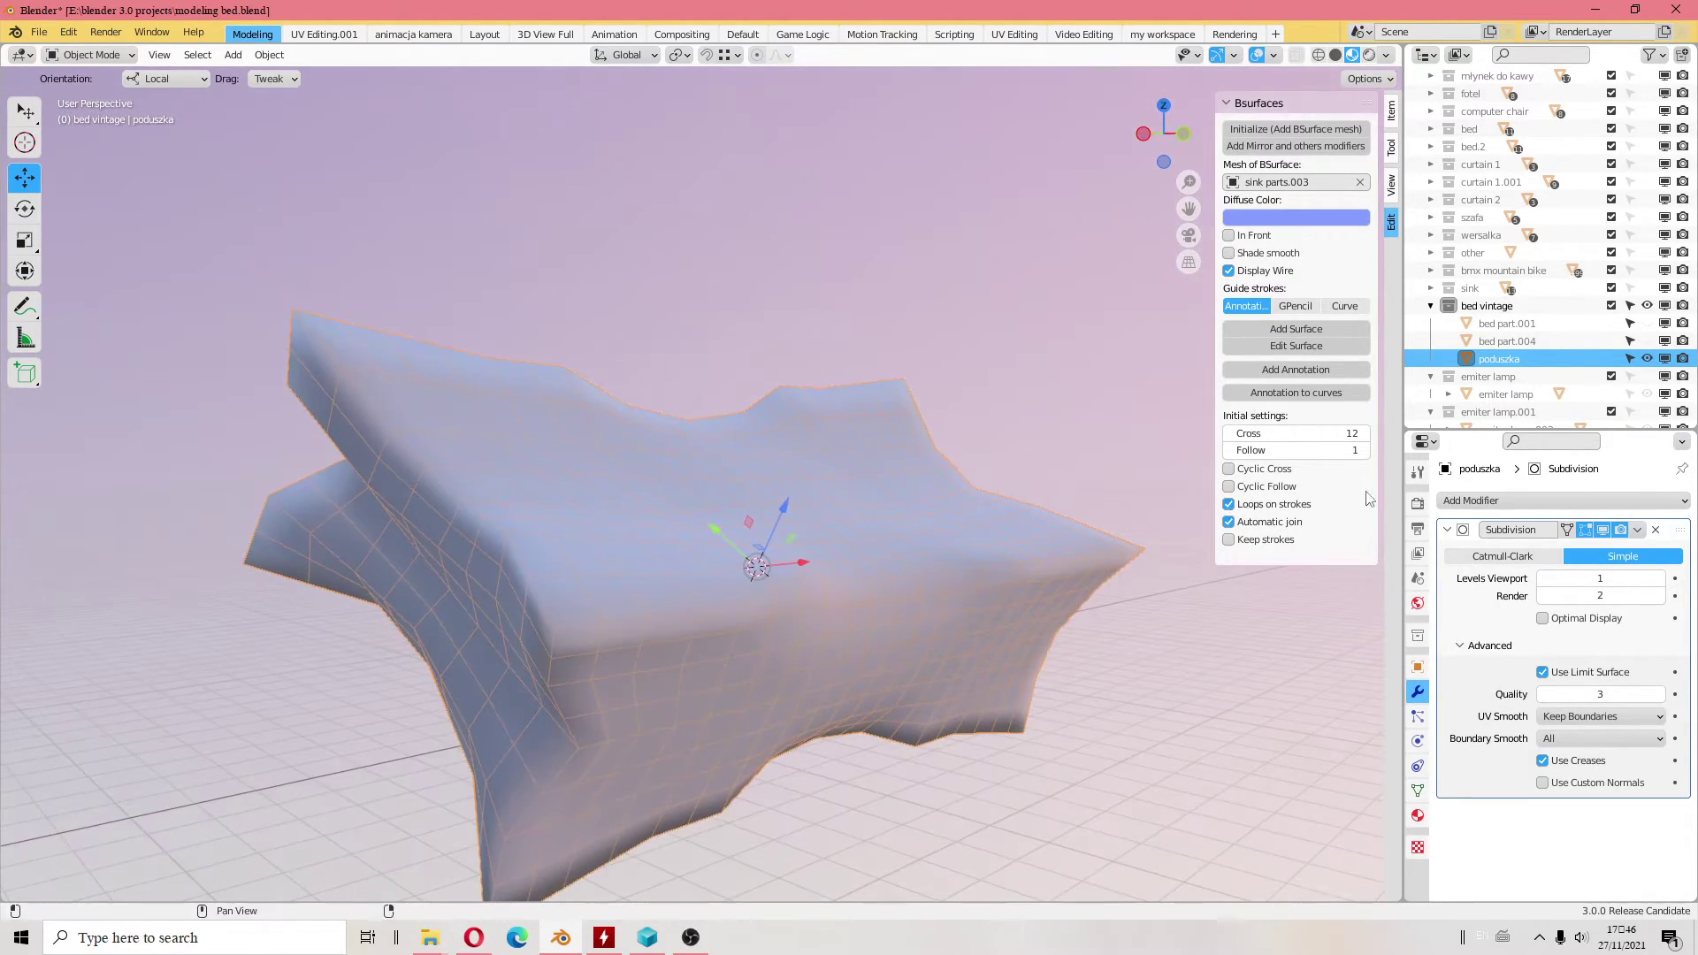
{"action": "left_click", "coordinate": [1636, 531]}
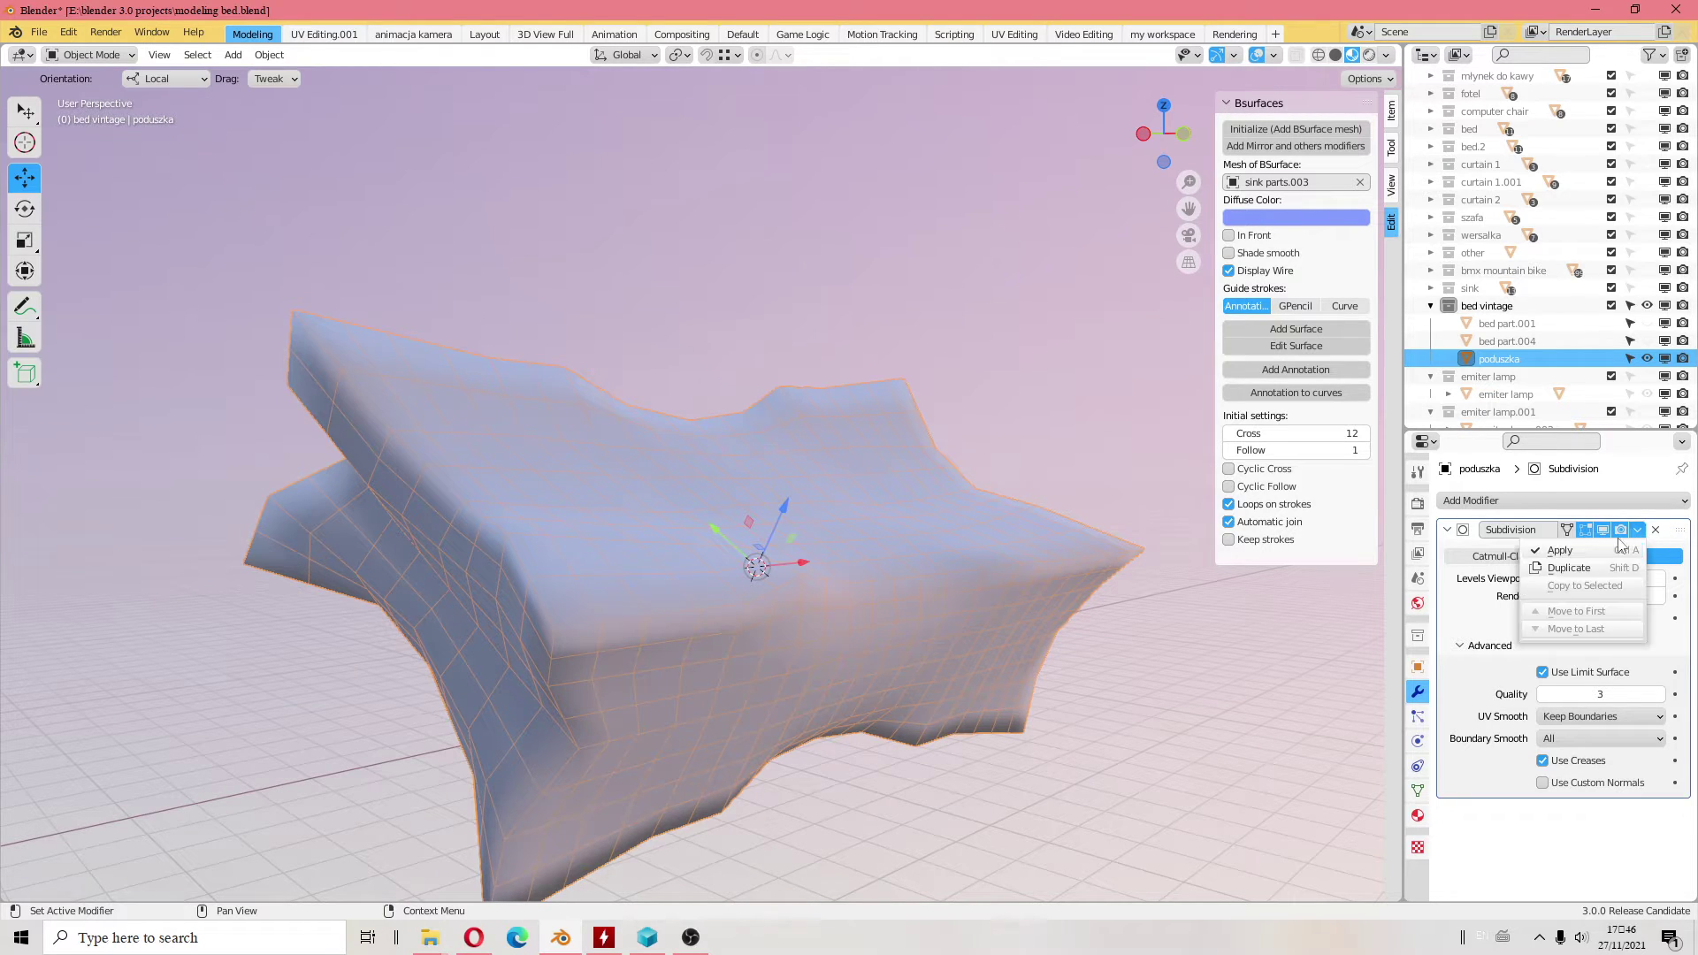
{"action": "left_click", "coordinate": [1576, 555]}
- Add a Smooth modifier with factor 0.500 and raise Repeat to 7
{"action": "left_click", "coordinate": [1497, 508]}
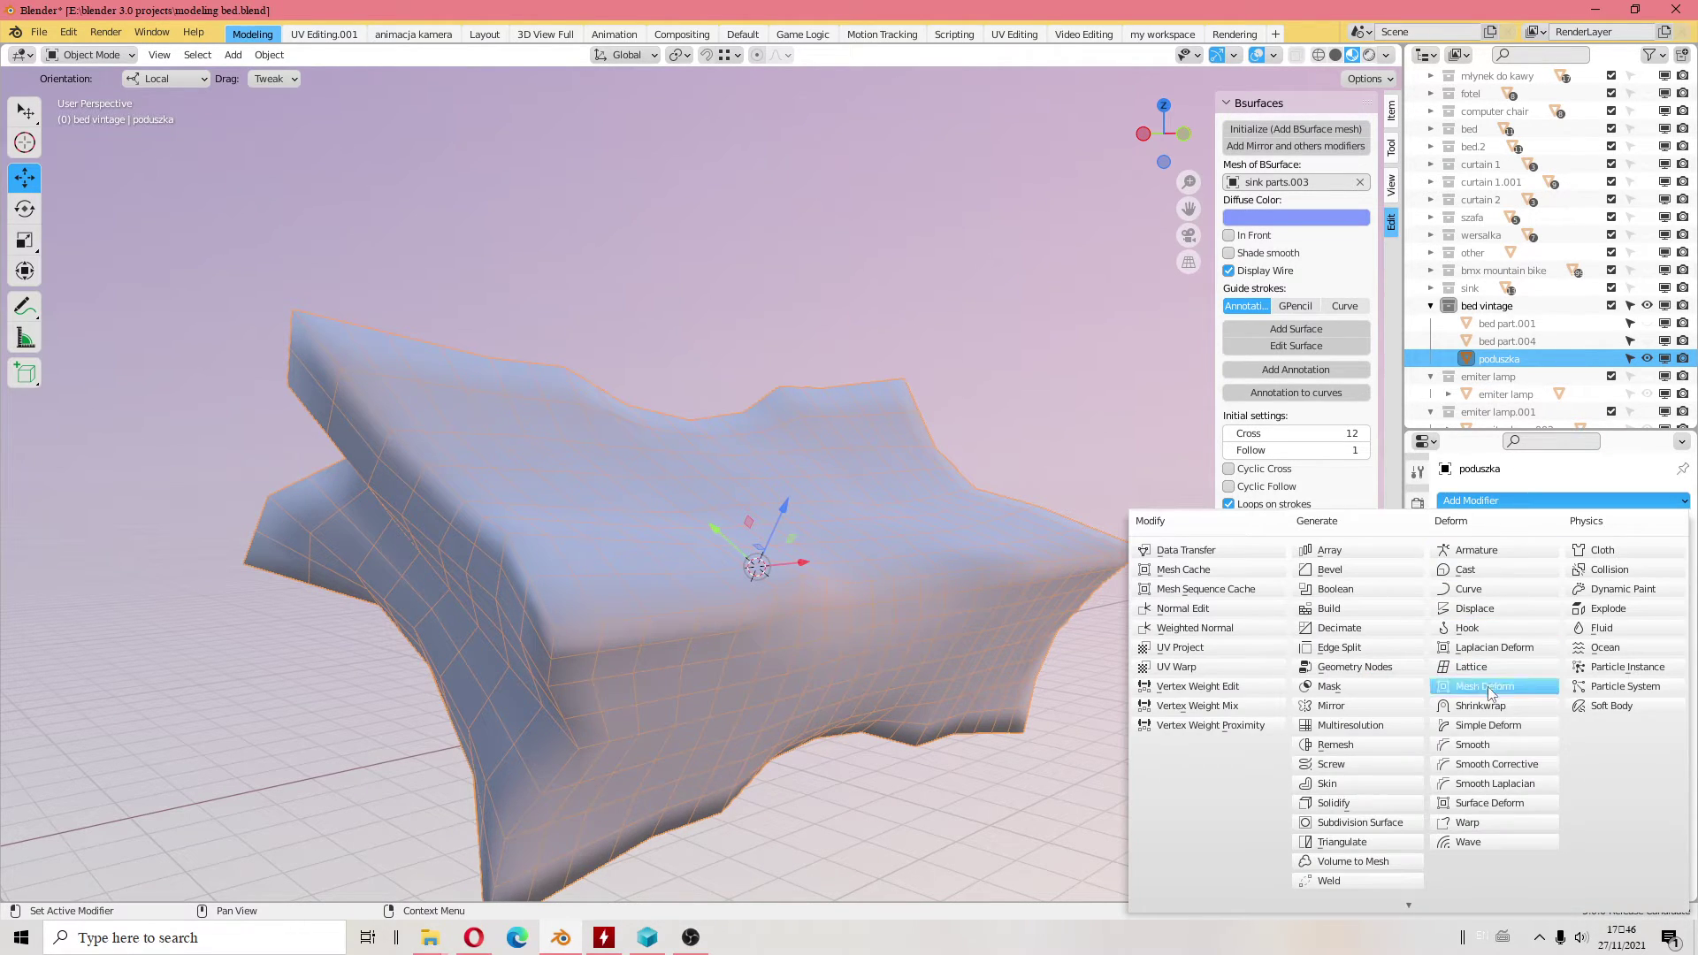
{"action": "left_click", "coordinate": [1487, 752]}
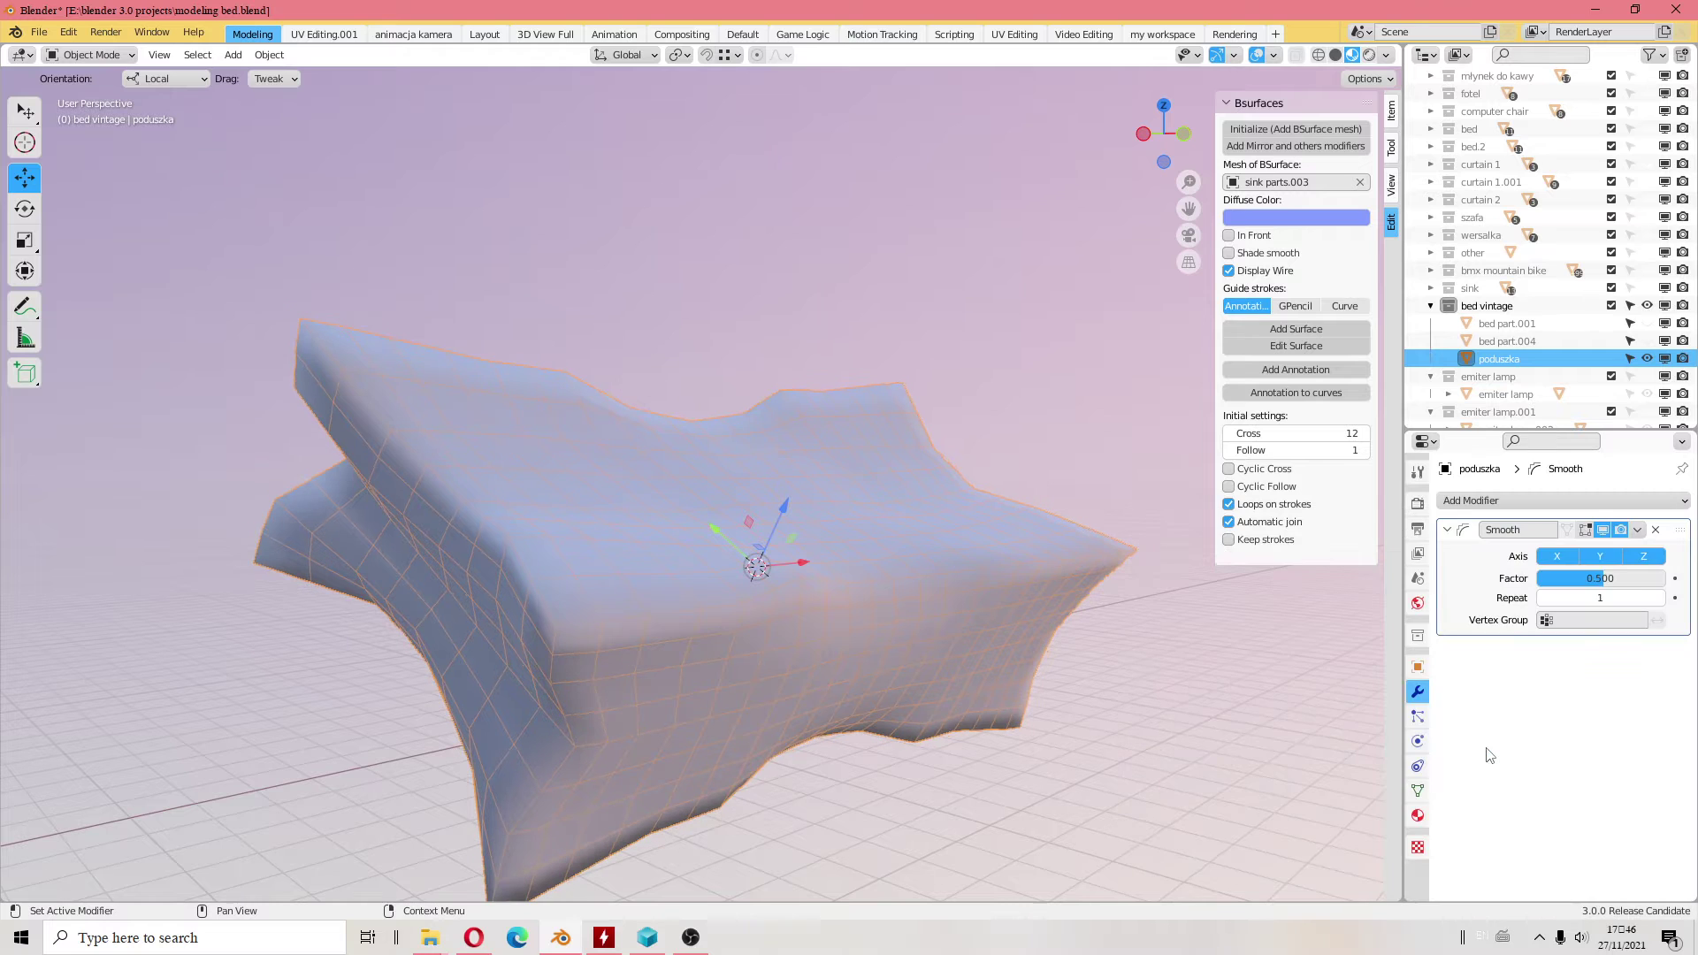
{"action": "left_click_drag", "start_coordinate": [1600, 598], "coordinate": [1654, 598]}
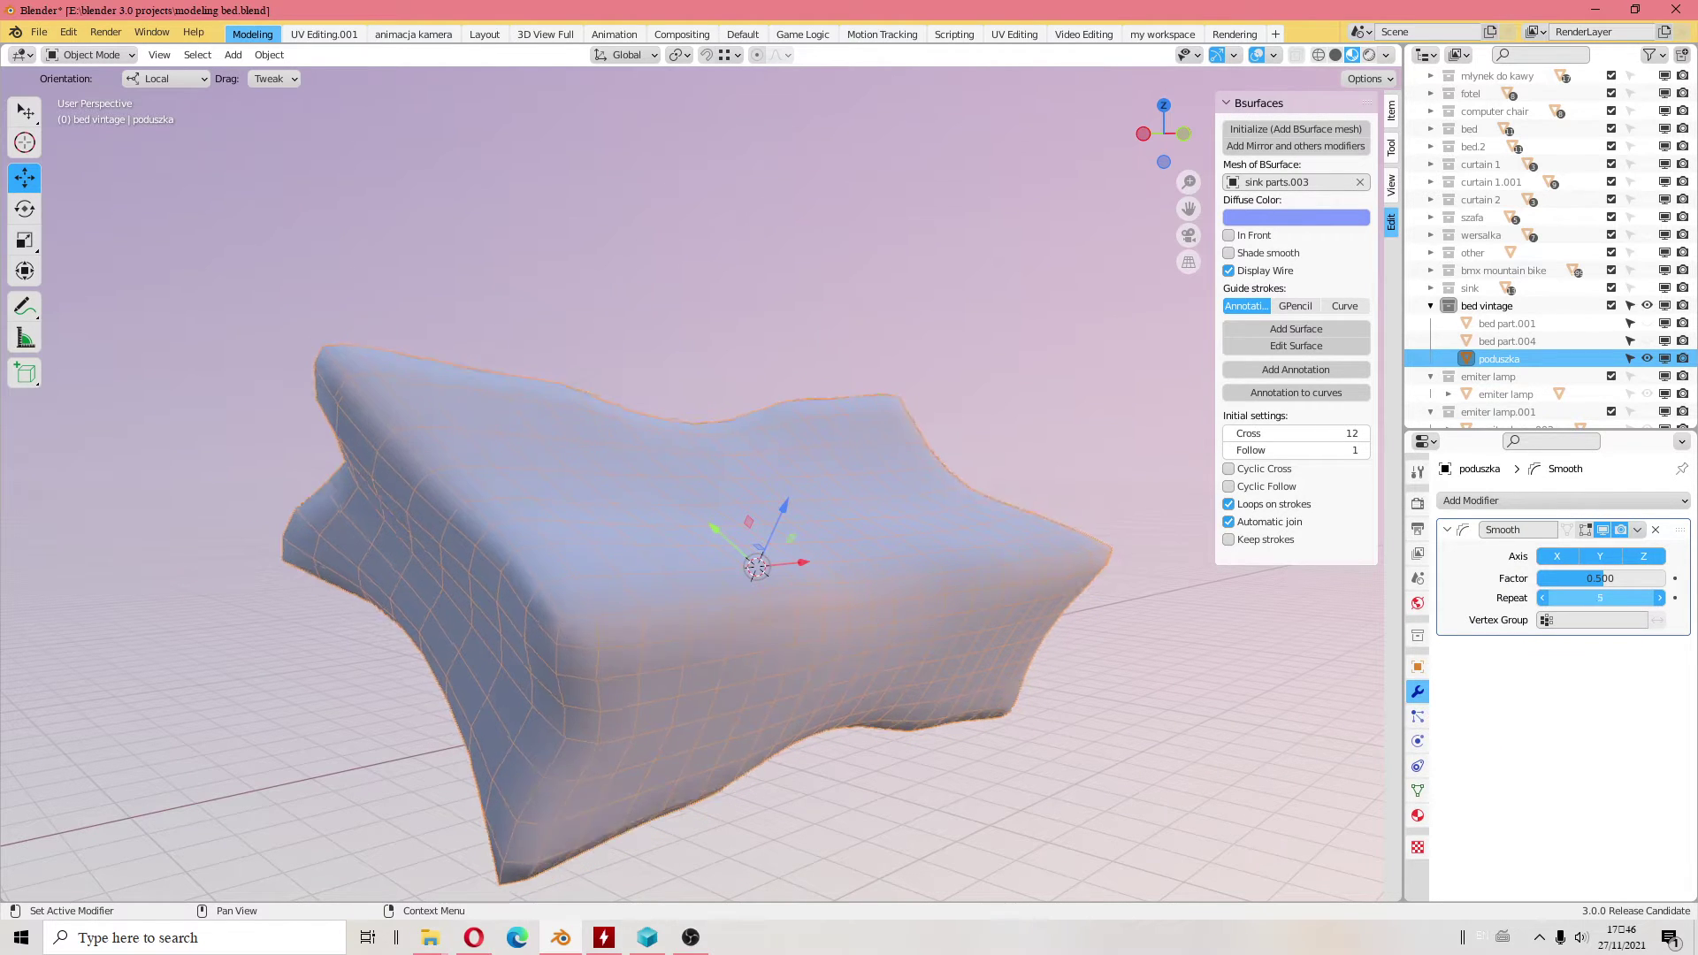
{"action": "mouse_move", "coordinate": [854, 711]}
{"action": "middle_mouse_down"}
{"action": "mouse_move", "coordinate": [762, 633]}
{"action": "mouse_move", "coordinate": [884, 698]}
{"action": "middle_mouse_up"}
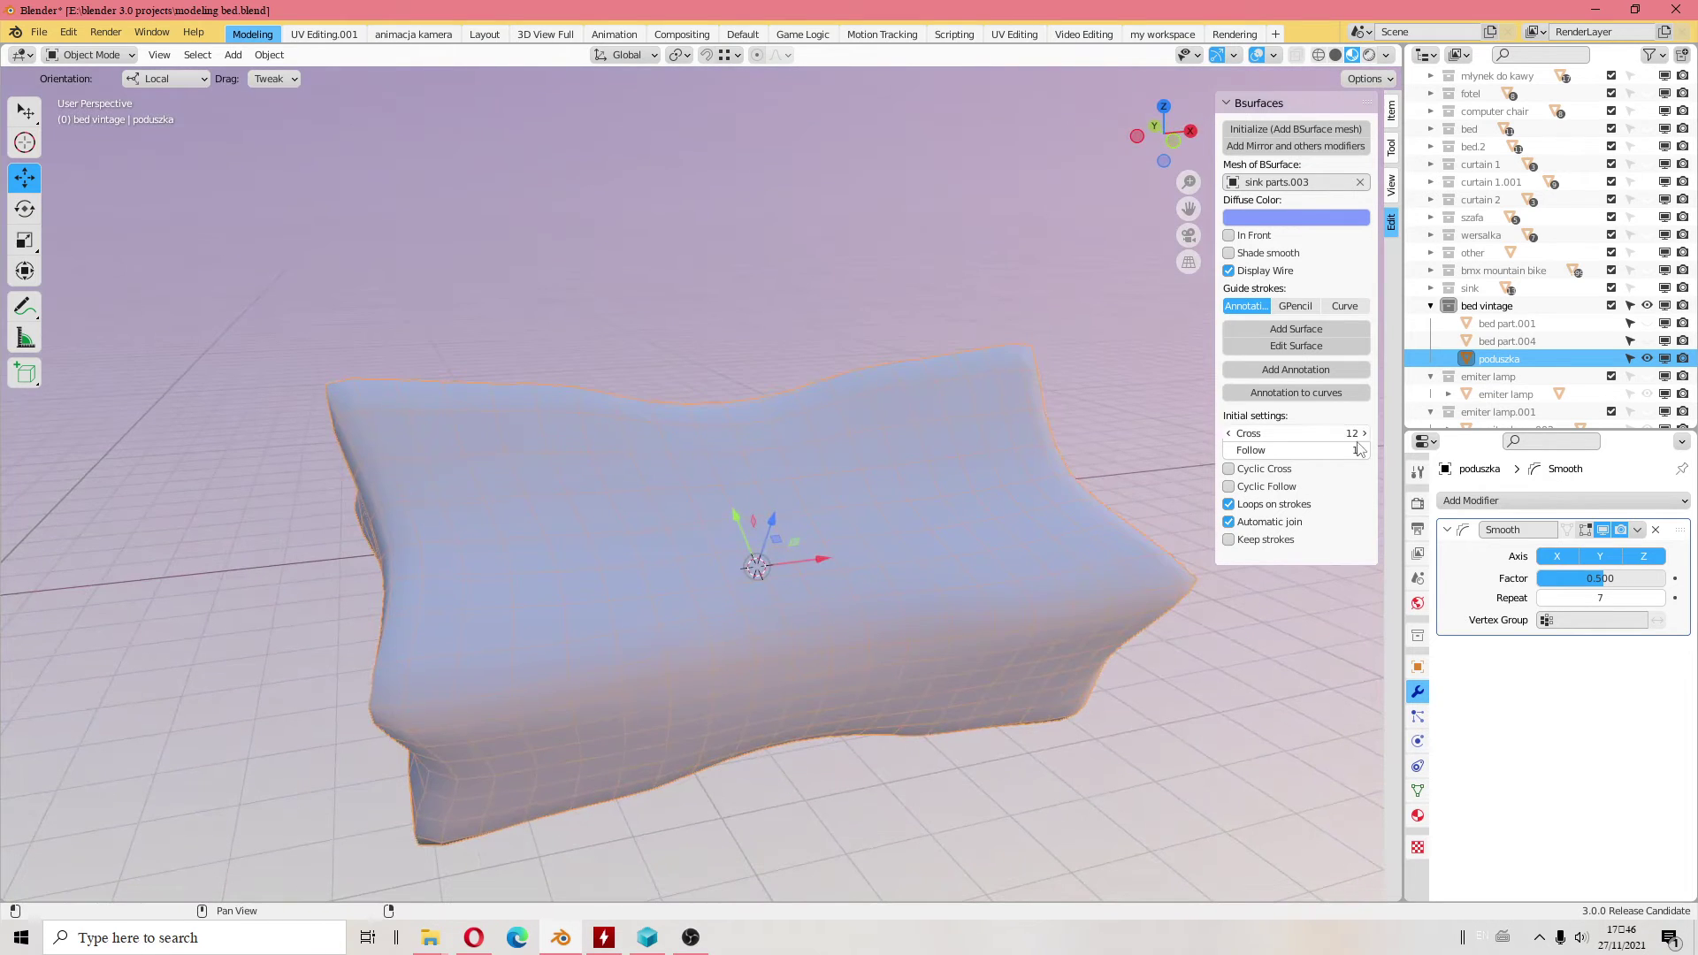
{"action": "left_click", "coordinate": [1638, 530]}
- Apply the Smooth modifier, inspect the cushion, and bring up the Add Modifier list
{"action": "left_click", "coordinate": [1599, 549]}
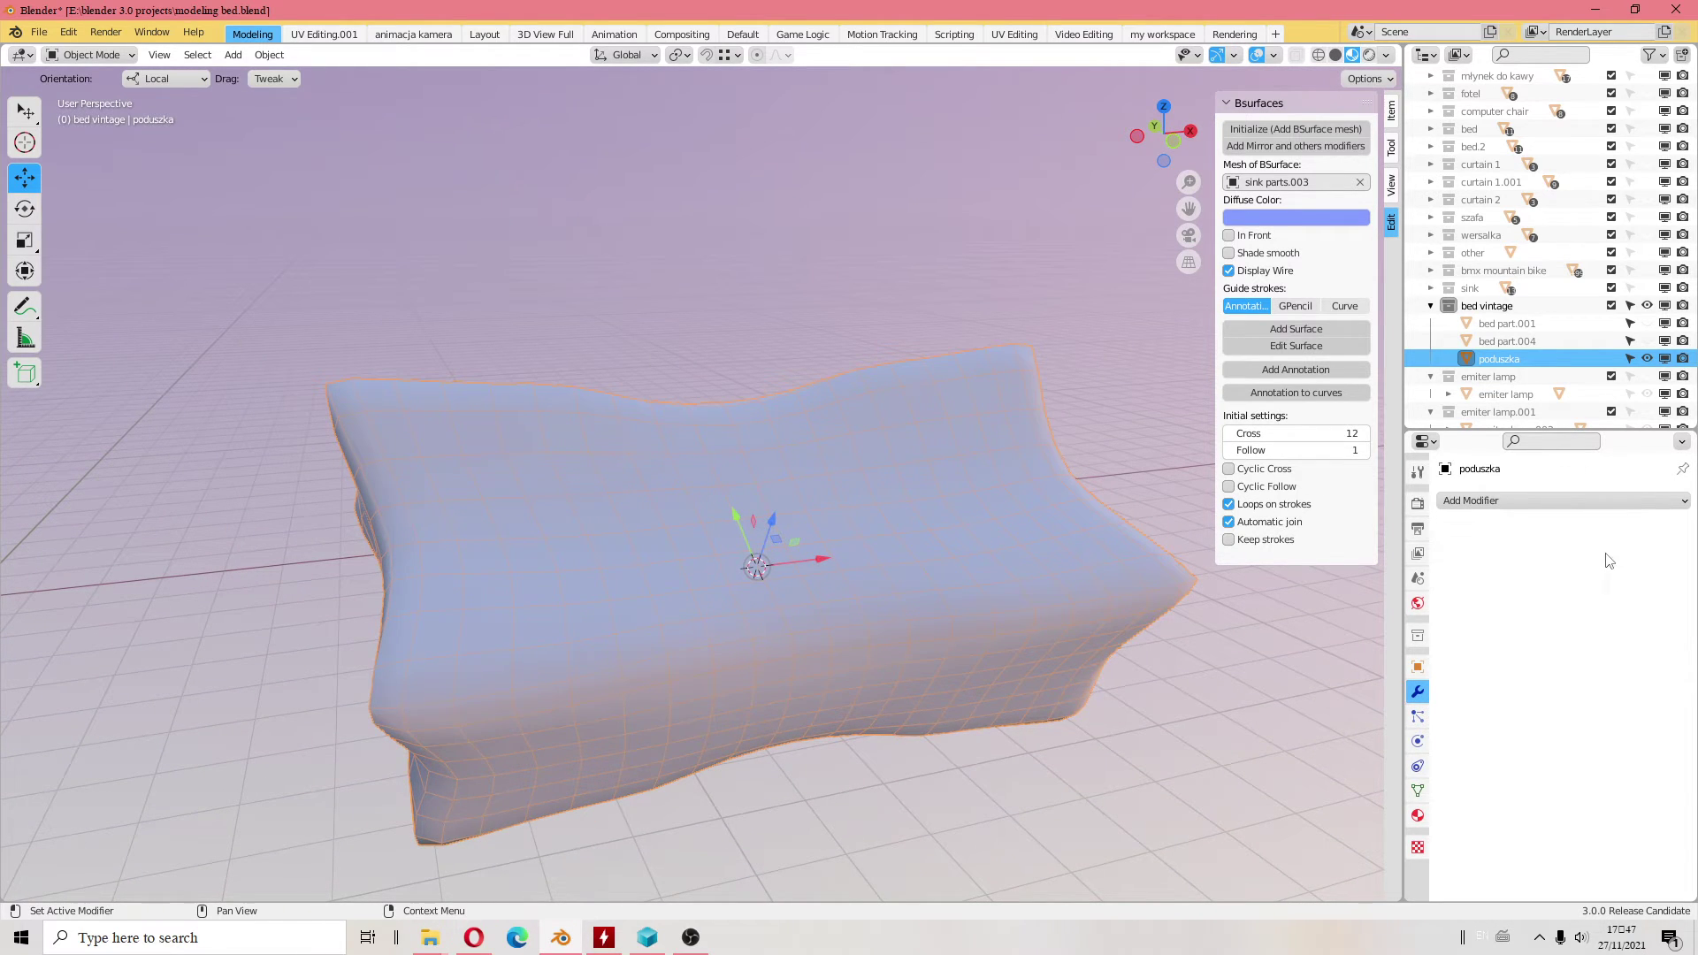
{"action": "mouse_move", "coordinate": [689, 565]}
{"action": "middle_mouse_down"}
{"action": "mouse_move", "coordinate": [923, 458]}
{"action": "mouse_move", "coordinate": [925, 390]}
{"action": "mouse_move", "coordinate": [857, 386]}
{"action": "mouse_move", "coordinate": [638, 529]}
{"action": "mouse_move", "coordinate": [692, 520]}
{"action": "mouse_move", "coordinate": [713, 545]}
{"action": "middle_mouse_up"}
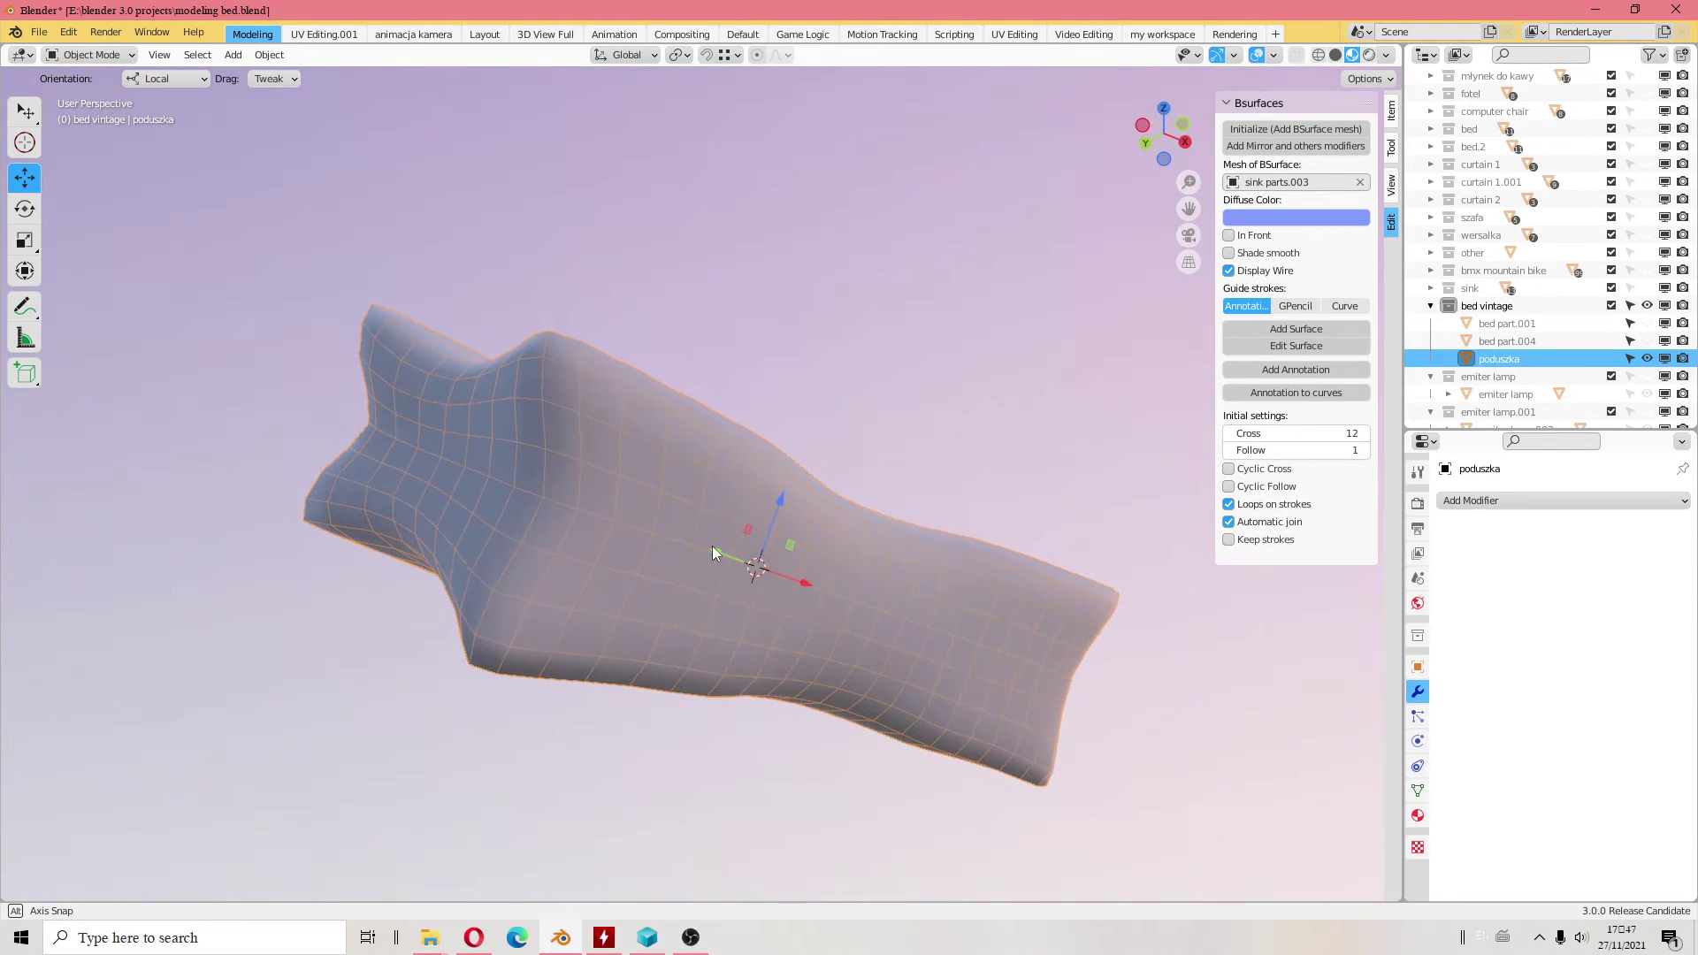
{"action": "mouse_move", "coordinate": [852, 437]}
{"action": "middle_mouse_down"}
{"action": "mouse_move", "coordinate": [580, 459]}
{"action": "mouse_move", "coordinate": [826, 477]}
{"action": "mouse_move", "coordinate": [791, 712]}
{"action": "mouse_move", "coordinate": [793, 672]}
{"action": "middle_mouse_up"}
{"action": "mouse_move", "coordinate": [798, 452]}
{"action": "middle_mouse_down"}
{"action": "mouse_move", "coordinate": [920, 548]}
{"action": "mouse_move", "coordinate": [795, 433]}
{"action": "middle_mouse_up"}
{"action": "left_click", "coordinate": [1525, 501]}
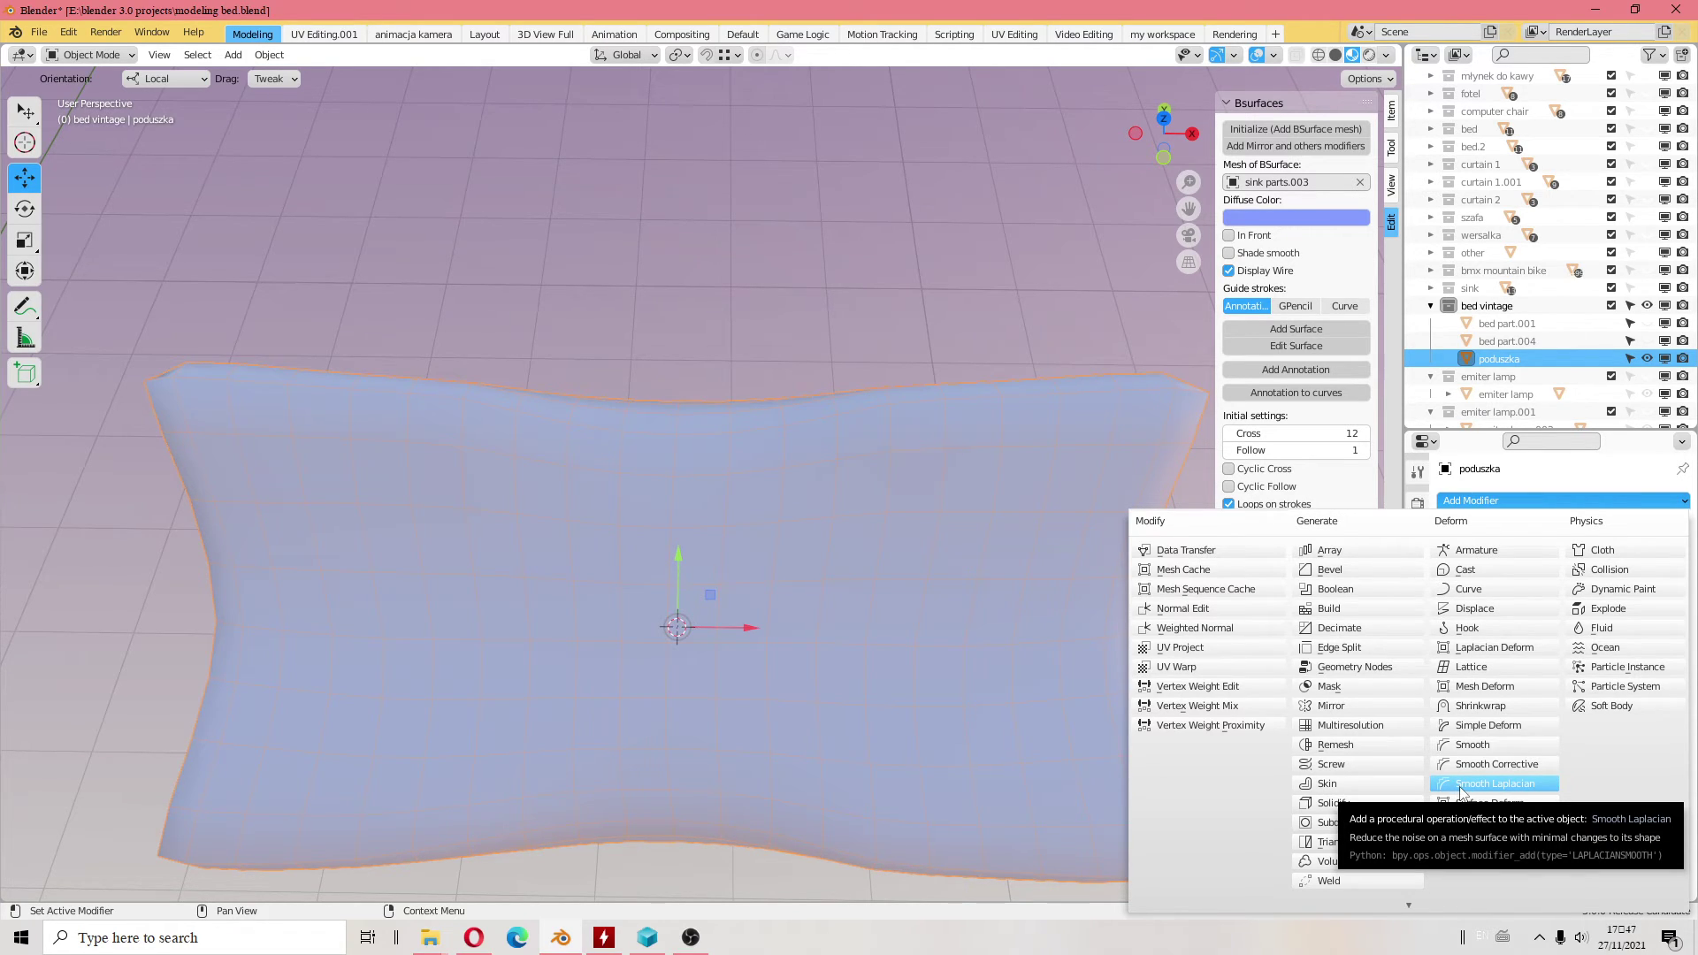
- Unhide the wooden bed parts by enabling bed part.001's visibility in the Outliner
{"action": "scroll", "coordinate": [871, 512], "scroll_direction": "down", "scroll_amount": 3}
{"action": "middle_click_drag", "start_coordinate": [891, 617], "coordinate": [920, 504]}
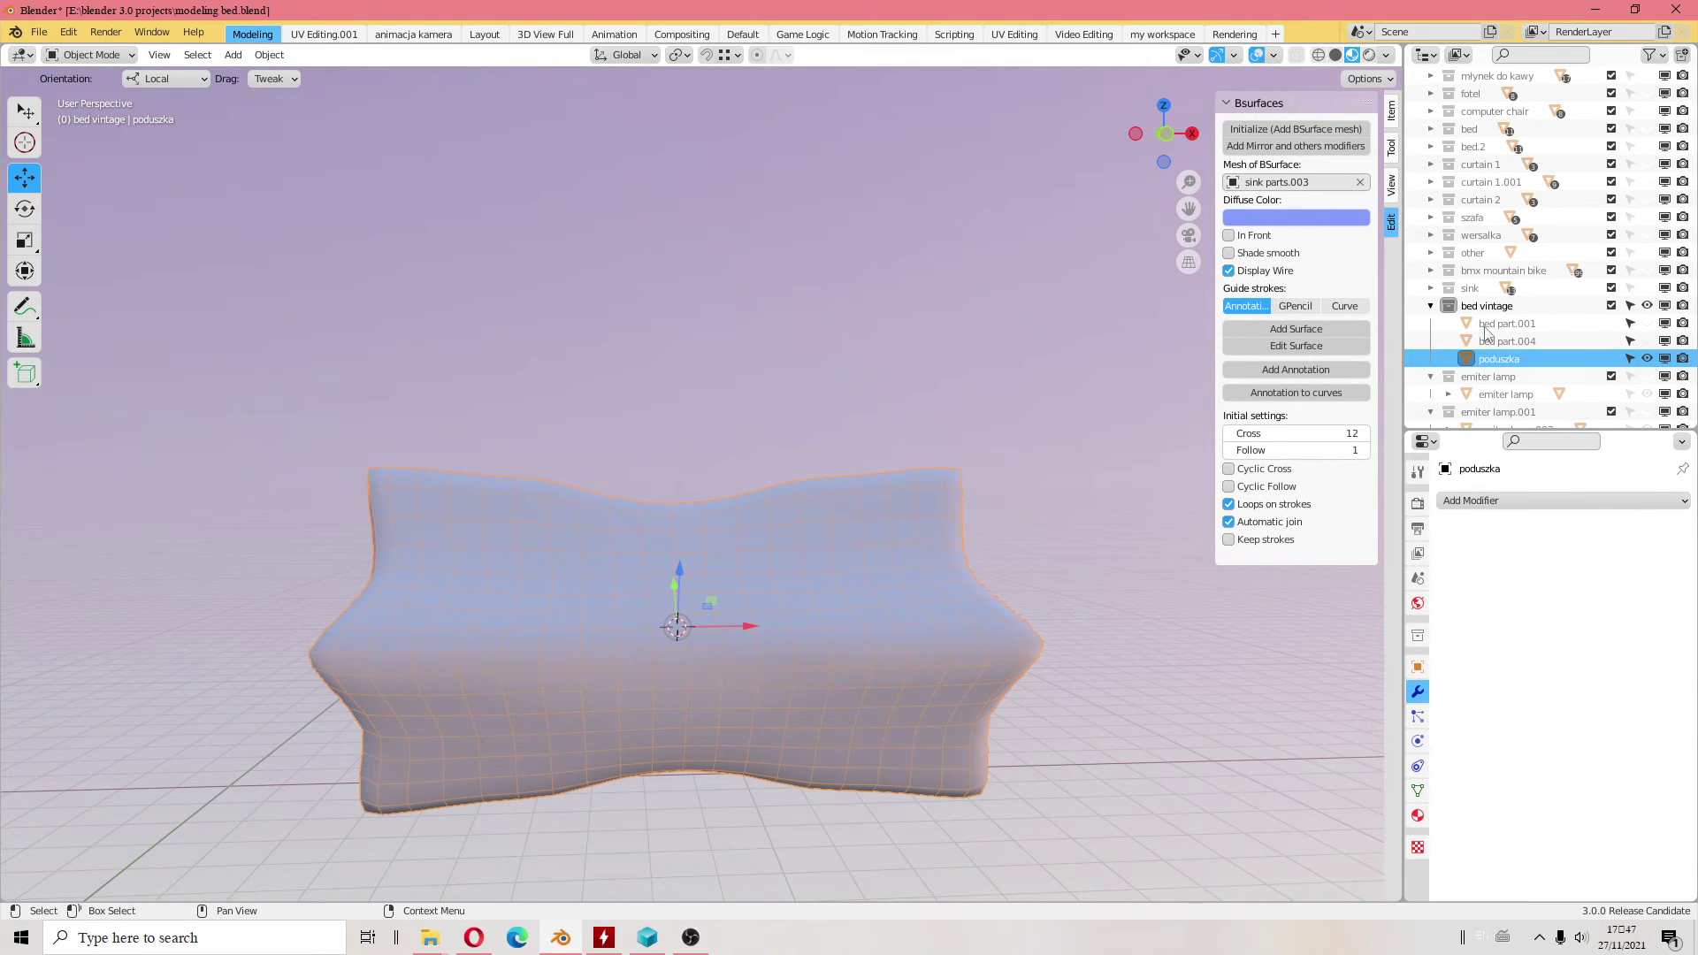
{"action": "left_click", "coordinate": [1647, 323]}
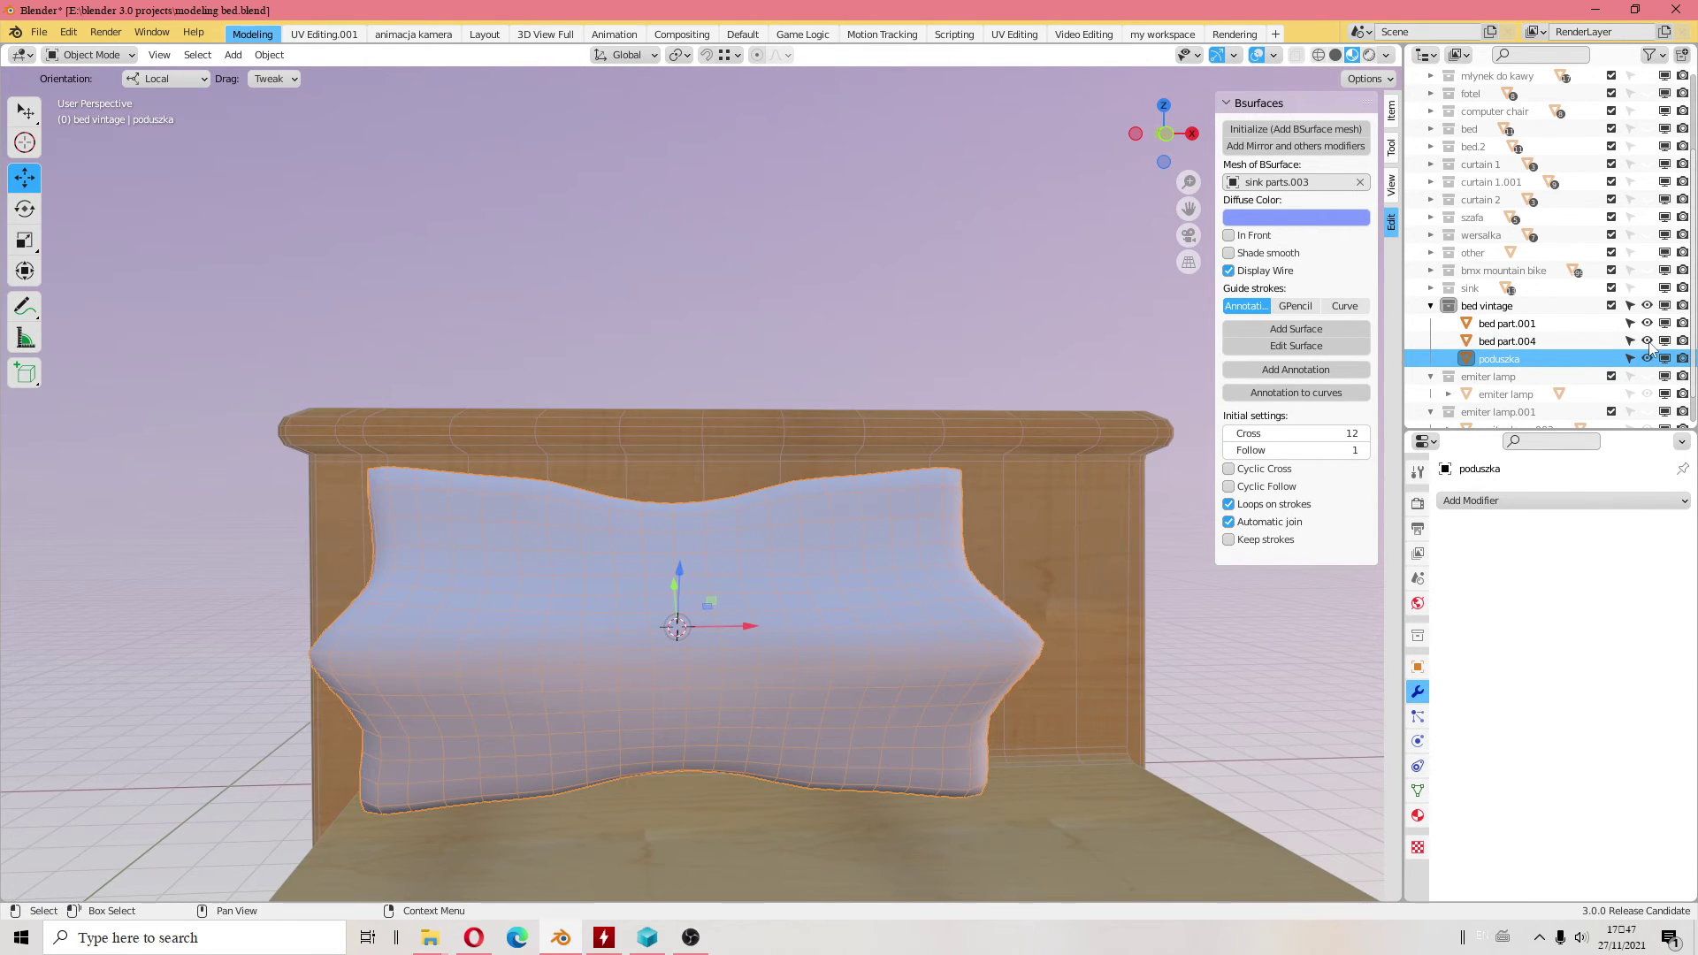
{"action": "scroll", "coordinate": [765, 464], "scroll_direction": "down", "scroll_amount": 3}
{"action": "mouse_move", "coordinate": [765, 464]}
{"action": "middle_mouse_down"}
{"action": "mouse_move", "coordinate": [867, 597]}
{"action": "mouse_move", "coordinate": [704, 604]}
{"action": "middle_mouse_up"}
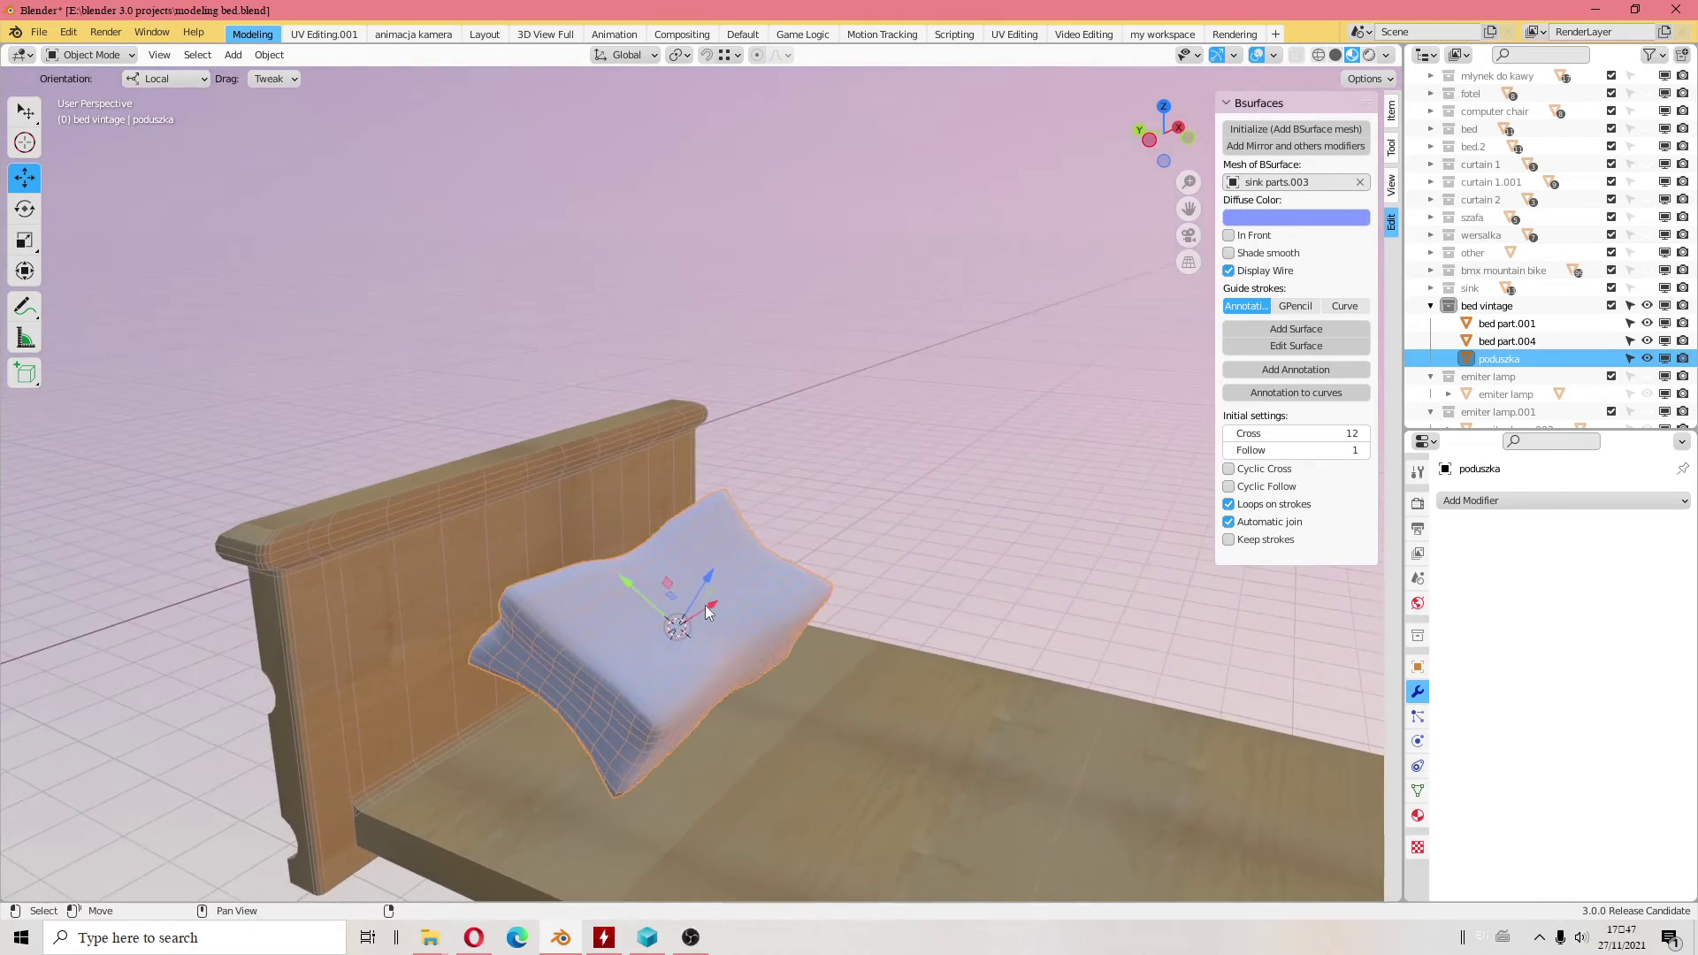
- Move the cushion 0.17127 along X onto the bed
{"action": "left_click_drag", "start_coordinate": [704, 605], "coordinate": [743, 619]}
{"action": "mouse_move", "coordinate": [743, 619]}
{"action": "middle_mouse_down"}
{"action": "mouse_move", "coordinate": [909, 671]}
{"action": "mouse_move", "coordinate": [763, 560]}
{"action": "mouse_move", "coordinate": [826, 623]}
{"action": "mouse_move", "coordinate": [937, 660]}
{"action": "mouse_move", "coordinate": [734, 613]}
{"action": "mouse_move", "coordinate": [663, 555]}
{"action": "mouse_move", "coordinate": [683, 577]}
{"action": "mouse_move", "coordinate": [534, 656]}
{"action": "middle_mouse_up"}
{"action": "scroll", "coordinate": [937, 660], "scroll_direction": "down", "scroll_amount": 3}
- Shift the cushion 0.31674 along local Y until it rests against the headboard
{"action": "scroll", "coordinate": [534, 657], "scroll_direction": "up", "scroll_amount": 2}
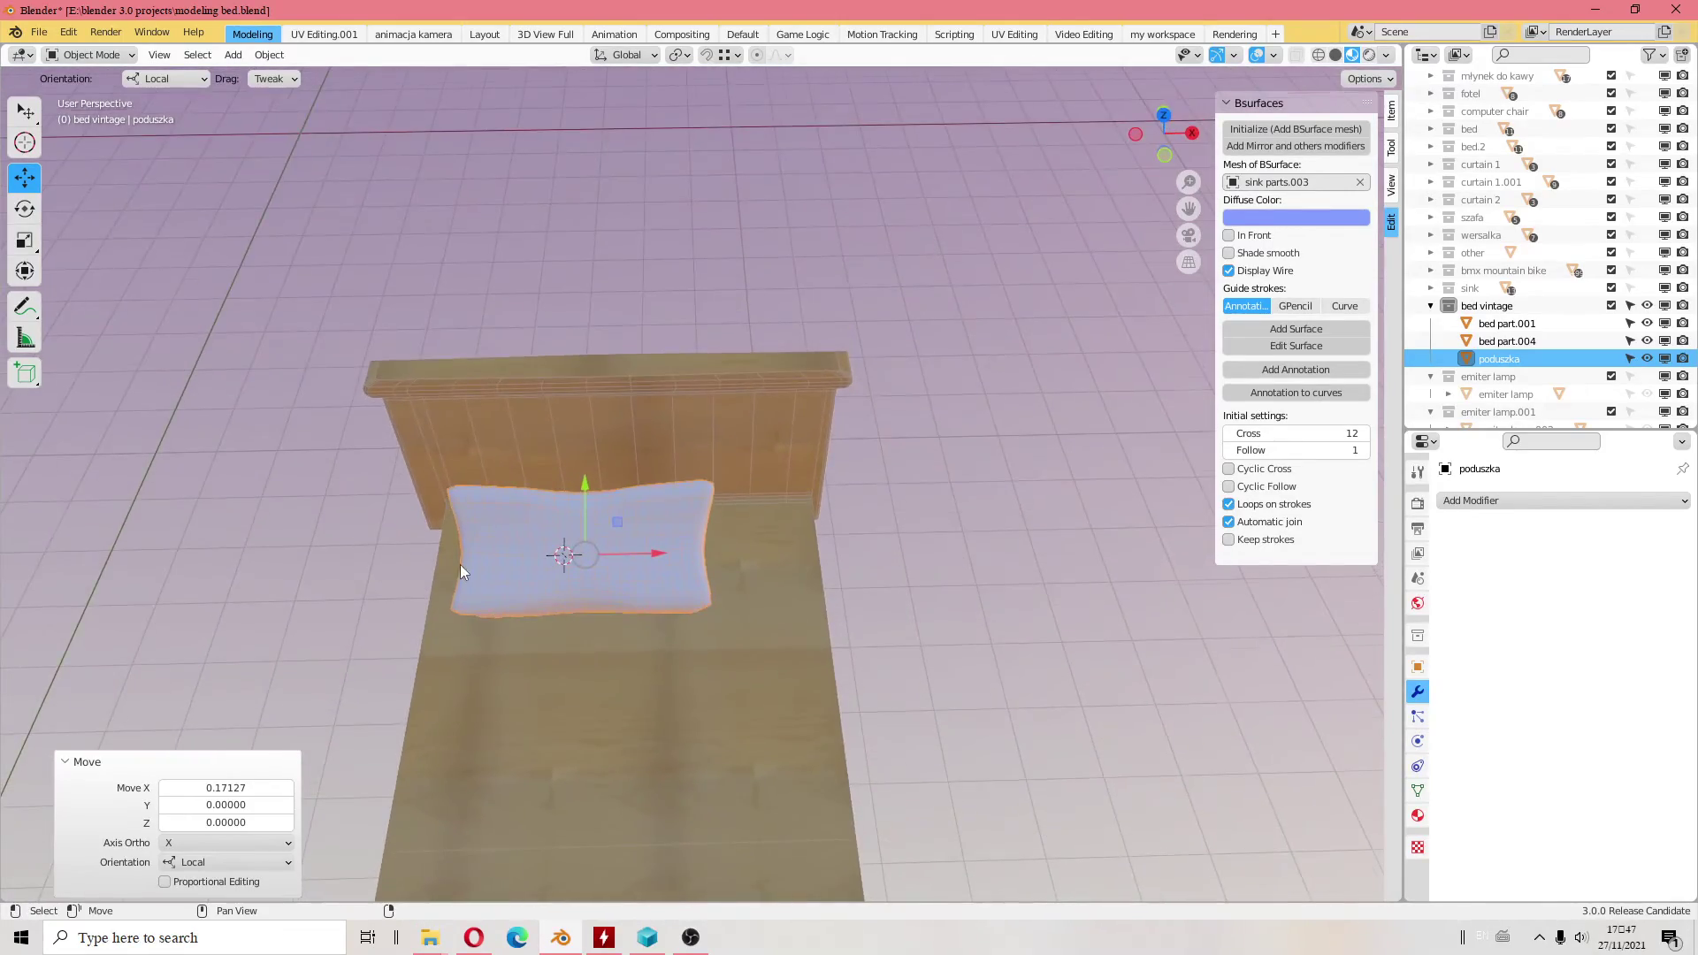
{"action": "mouse_move", "coordinate": [460, 564]}
{"action": "middle_mouse_down"}
{"action": "mouse_move", "coordinate": [580, 508]}
{"action": "mouse_move", "coordinate": [531, 500]}
{"action": "mouse_move", "coordinate": [596, 475]}
{"action": "middle_mouse_up"}
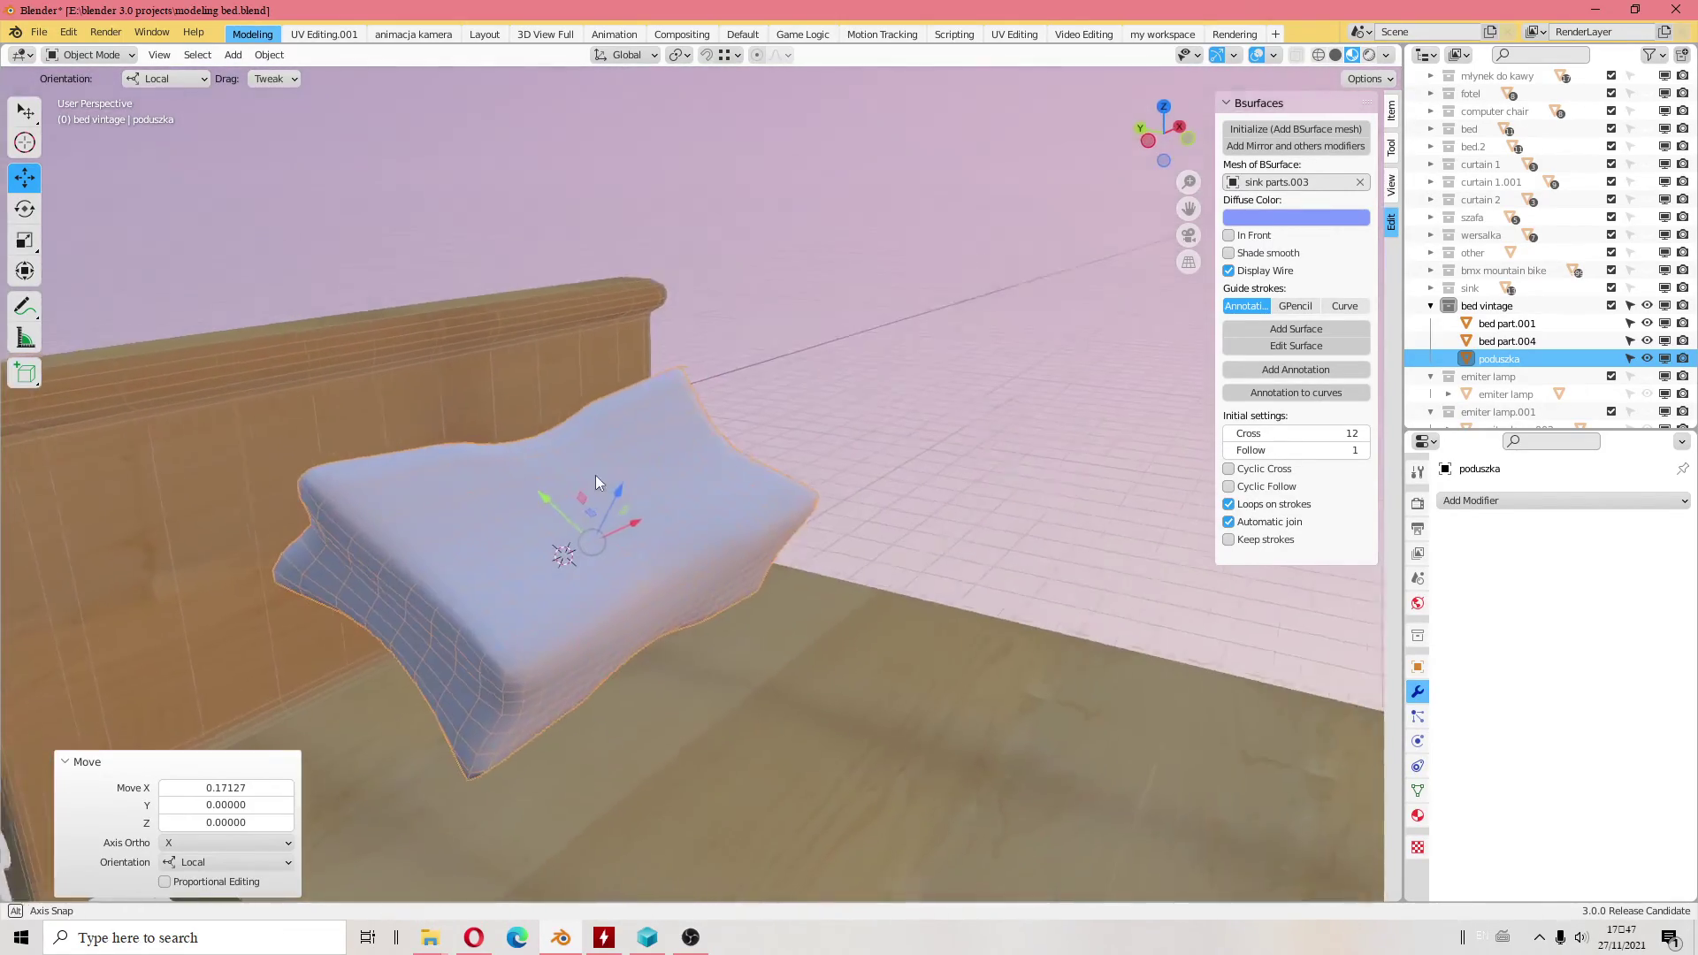
{"action": "scroll", "coordinate": [619, 531], "scroll_direction": "down", "scroll_amount": 3}
{"action": "mouse_move", "coordinate": [691, 622]}
{"action": "middle_mouse_down"}
{"action": "mouse_move", "coordinate": [979, 639]}
{"action": "mouse_move", "coordinate": [576, 620]}
{"action": "middle_mouse_up"}
{"action": "scroll", "coordinate": [990, 629], "scroll_direction": "down", "scroll_amount": 2}
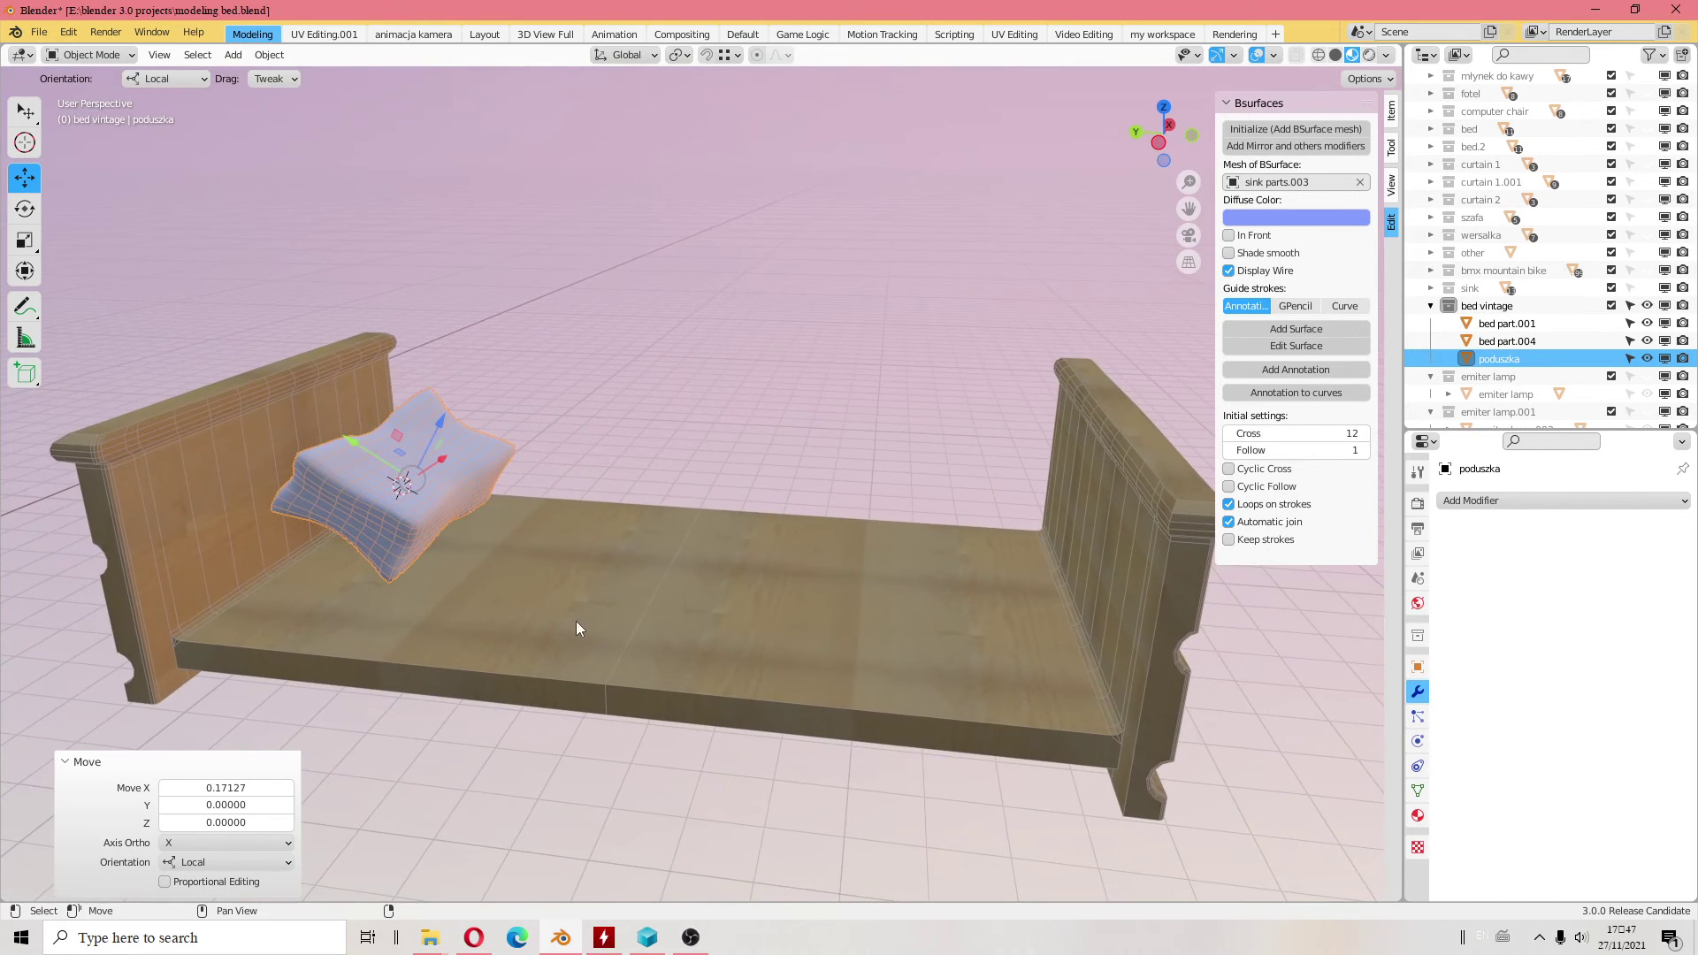
{"action": "mouse_move", "coordinate": [745, 490]}
{"action": "middle_mouse_down"}
{"action": "mouse_move", "coordinate": [687, 504]}
{"action": "mouse_move", "coordinate": [1065, 431]}
{"action": "middle_mouse_up"}
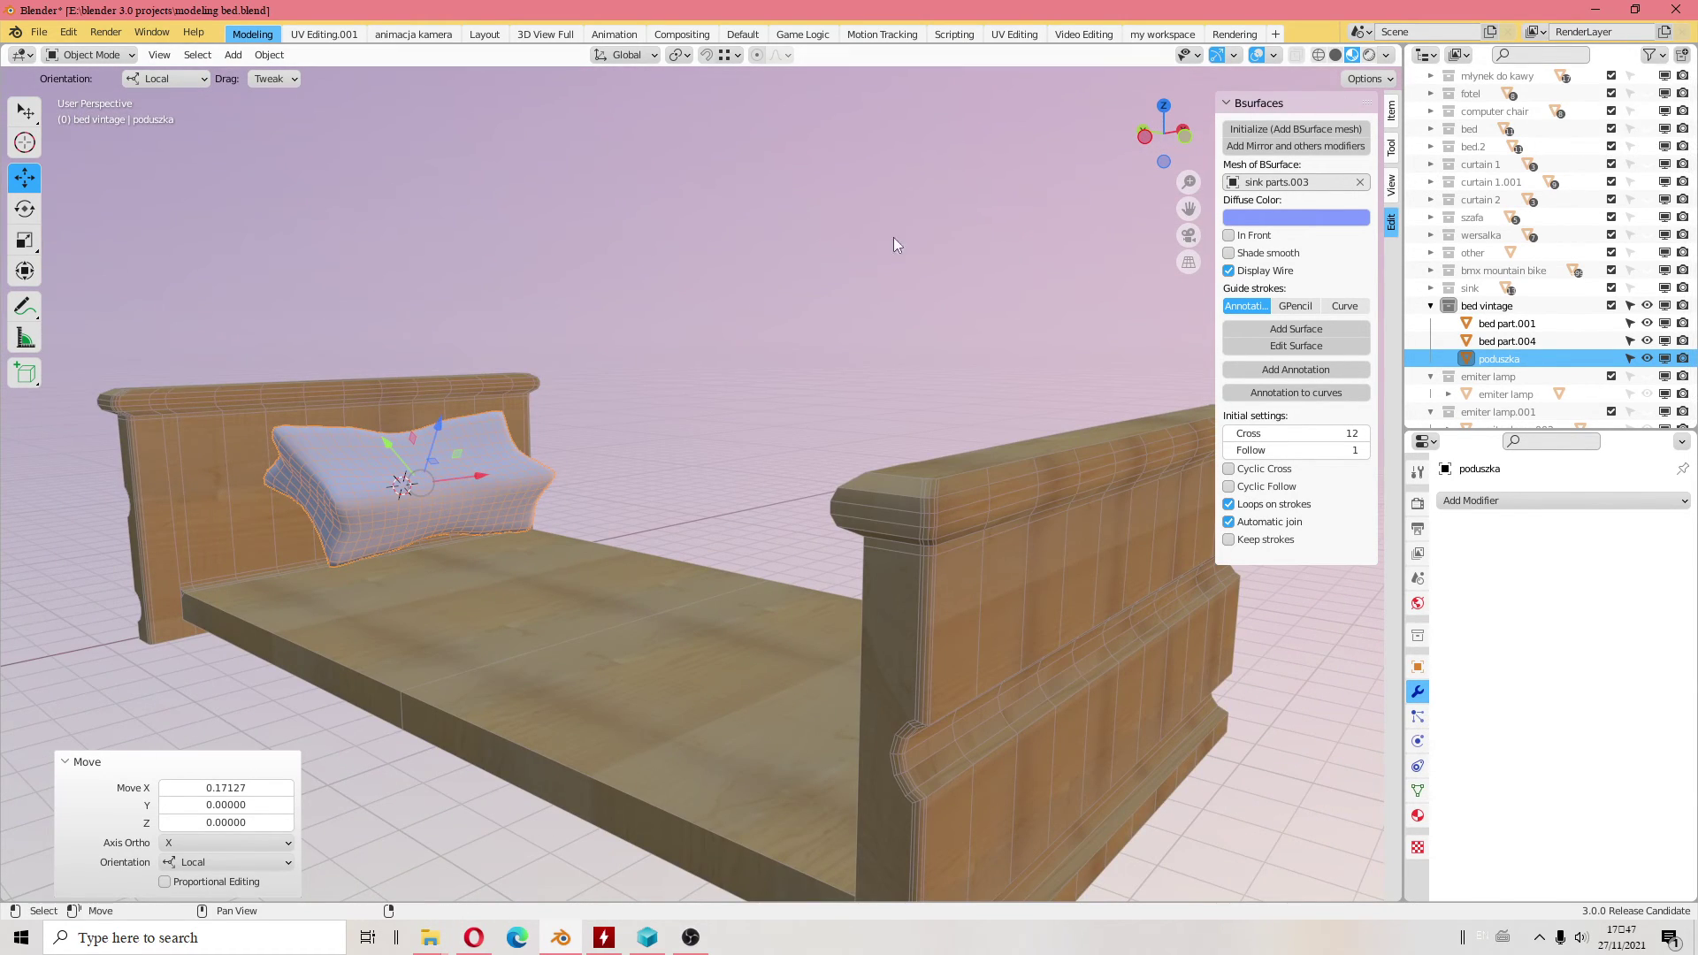
{"action": "scroll", "coordinate": [829, 338], "scroll_direction": "down", "scroll_amount": 5}
{"action": "scroll", "coordinate": [772, 395], "scroll_direction": "up", "scroll_amount": 1}
{"action": "scroll", "coordinate": [772, 395], "scroll_direction": "up", "scroll_amount": 4}
{"action": "scroll", "coordinate": [735, 519], "scroll_direction": "up", "scroll_amount": 3}
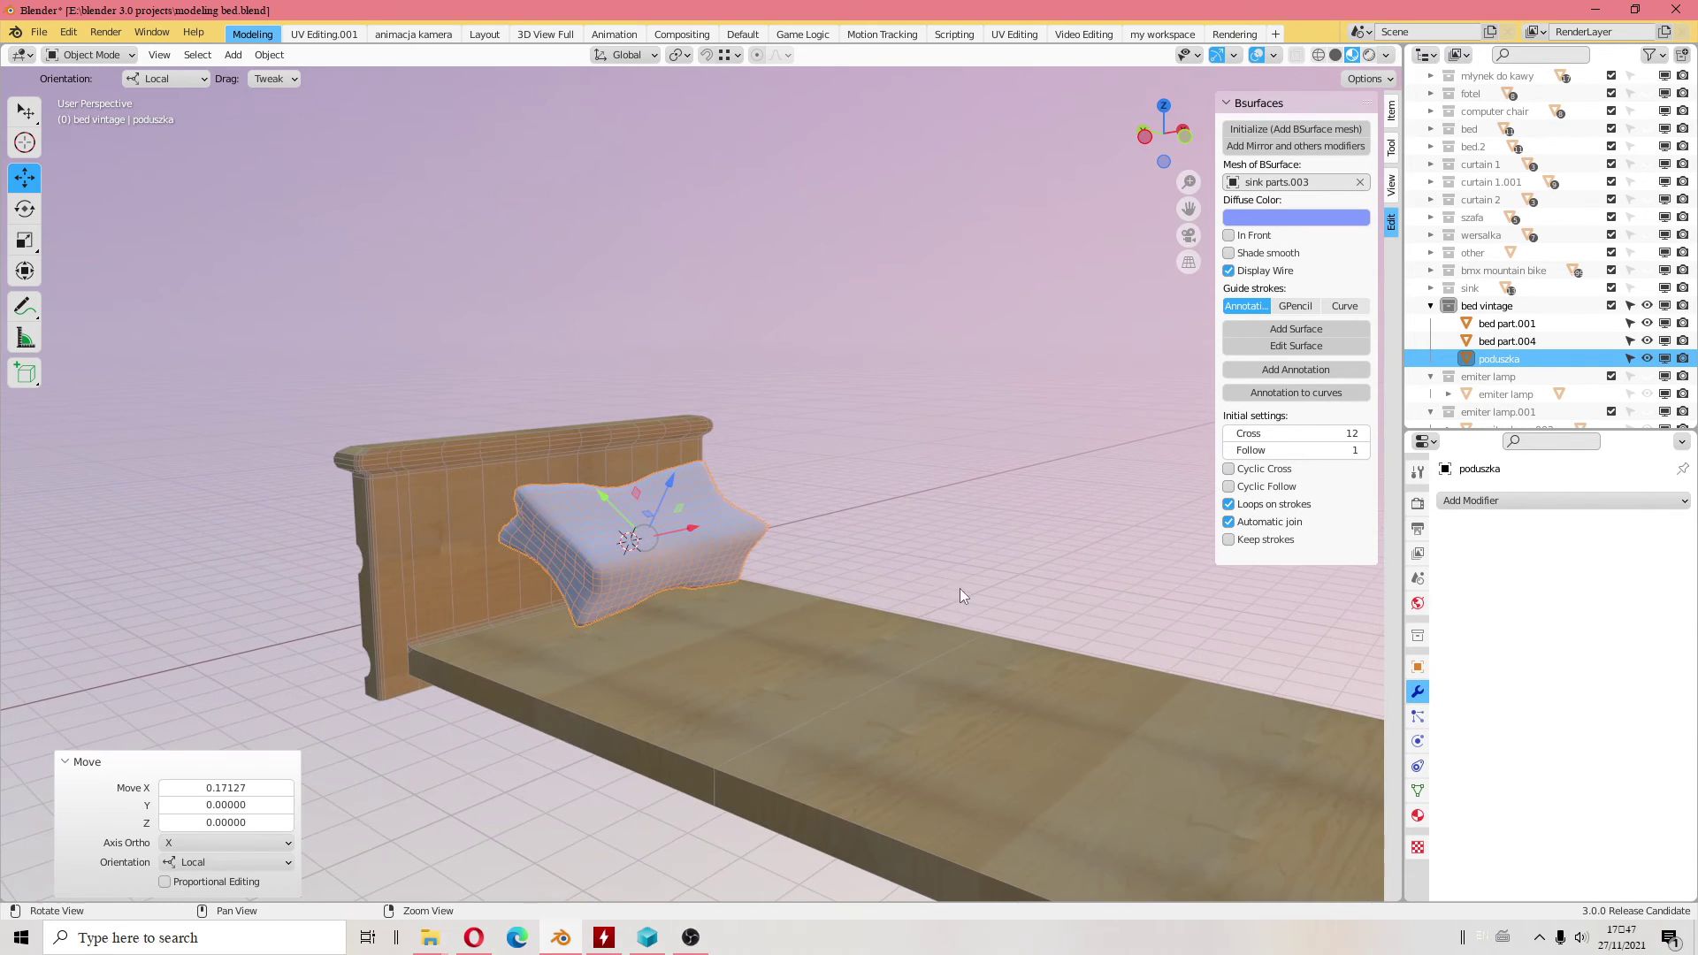
{"action": "scroll", "coordinate": [958, 587], "scroll_direction": "up", "scroll_amount": 2}
{"action": "scroll", "coordinate": [734, 399], "scroll_direction": "up", "scroll_amount": 2}
{"action": "scroll", "coordinate": [715, 464], "scroll_direction": "up", "scroll_amount": 2}
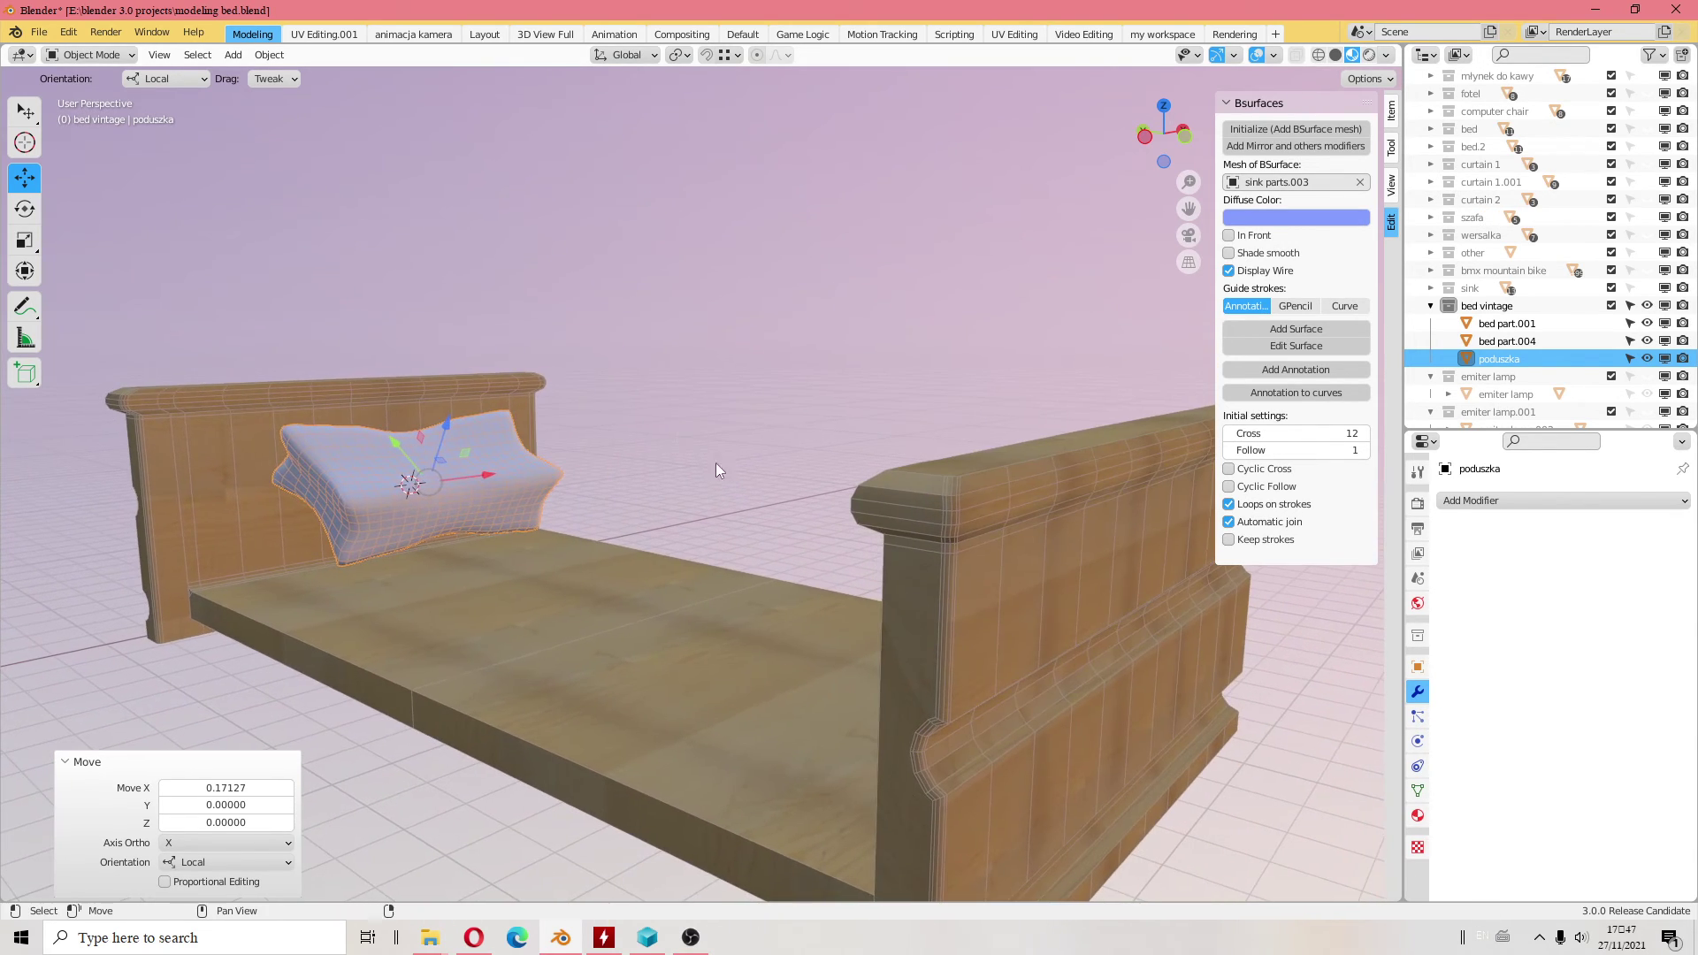
{"action": "mouse_move", "coordinate": [437, 475]}
{"action": "middle_mouse_down"}
{"action": "mouse_move", "coordinate": [443, 527]}
{"action": "mouse_move", "coordinate": [540, 502]}
{"action": "mouse_move", "coordinate": [630, 506]}
{"action": "mouse_move", "coordinate": [396, 433]}
{"action": "mouse_move", "coordinate": [509, 511]}
{"action": "mouse_move", "coordinate": [502, 492]}
{"action": "mouse_move", "coordinate": [477, 516]}
{"action": "mouse_move", "coordinate": [460, 495]}
{"action": "middle_mouse_up"}
{"action": "scroll", "coordinate": [629, 506], "scroll_direction": "down", "scroll_amount": 3}
- Save modeling bed.blend with the cushion resting against the headboard
{"action": "left_click", "coordinate": [39, 32]}
{"action": "left_click", "coordinate": [66, 148]}
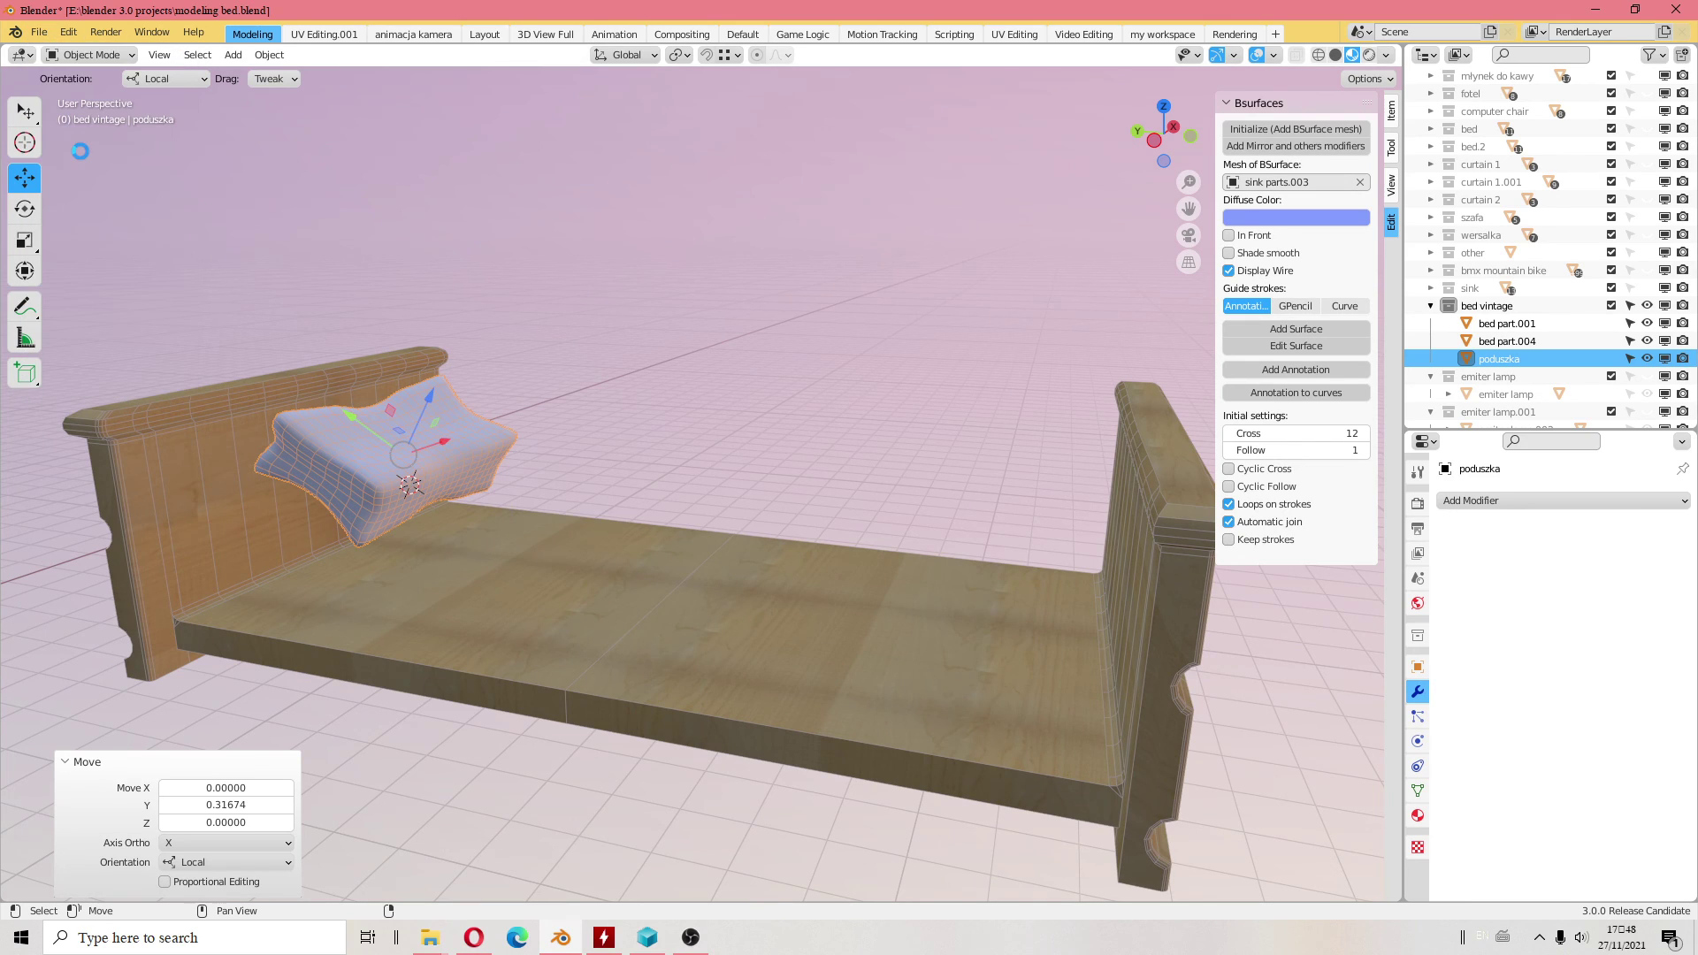
{"action": "left_click", "coordinate": [39, 32]}
{"action": "left_click", "coordinate": [75, 144]}
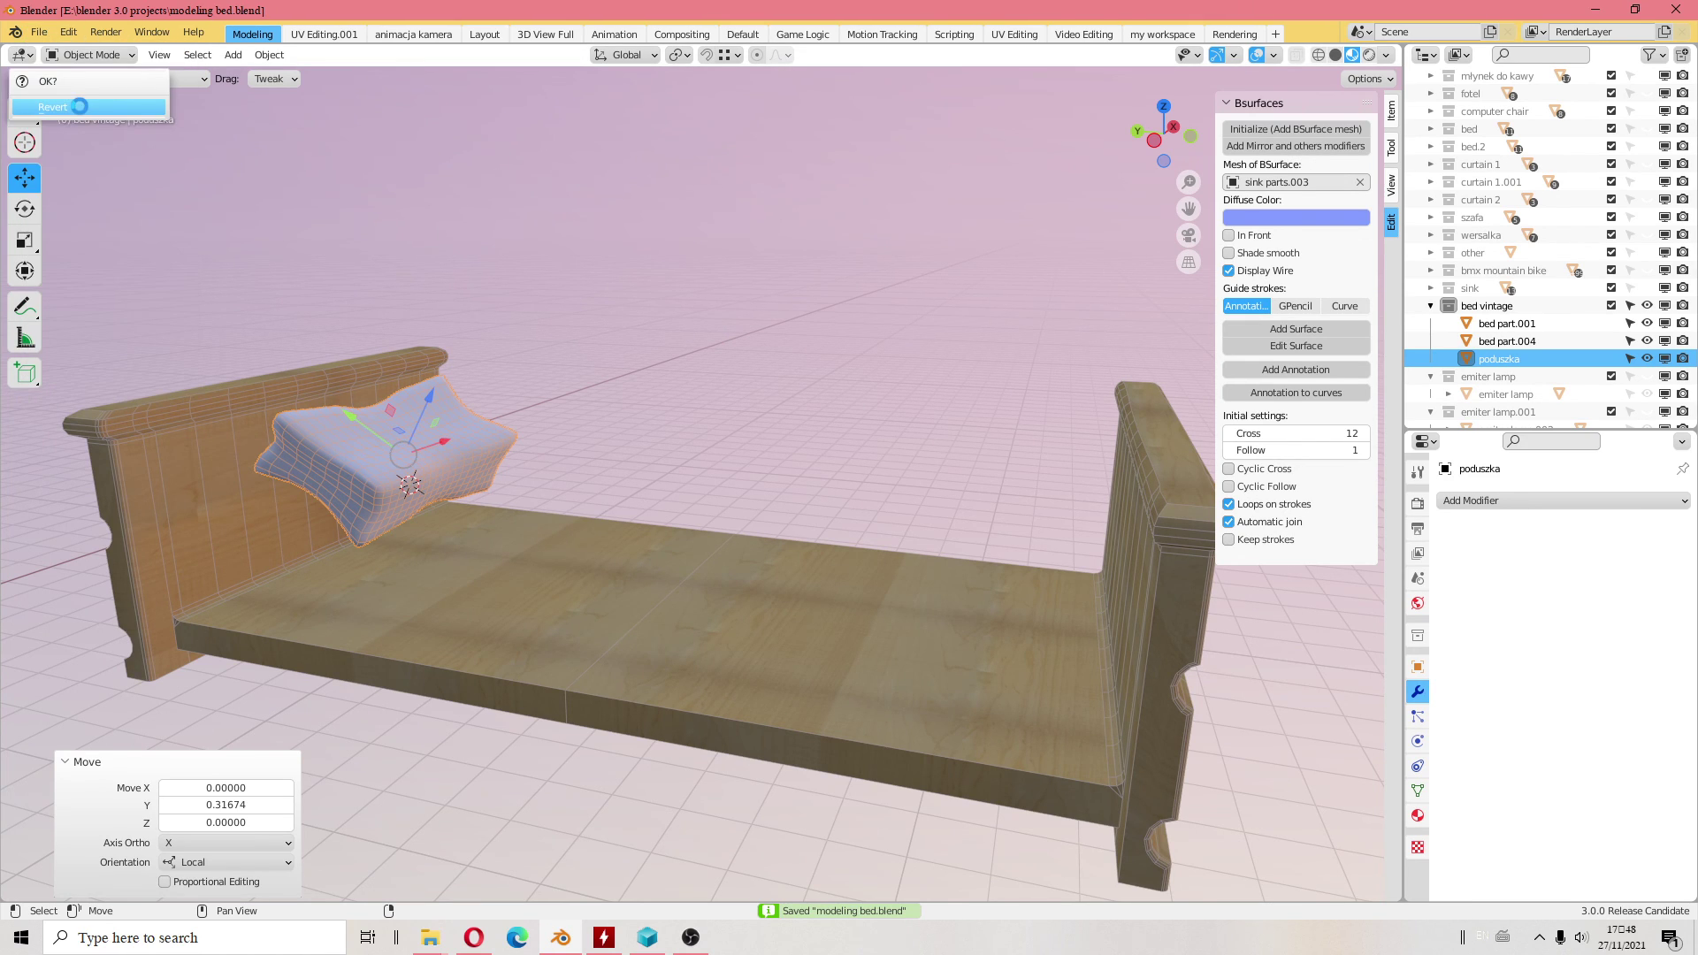
{"action": "left_click", "coordinate": [39, 32]}
{"action": "left_click", "coordinate": [65, 148]}
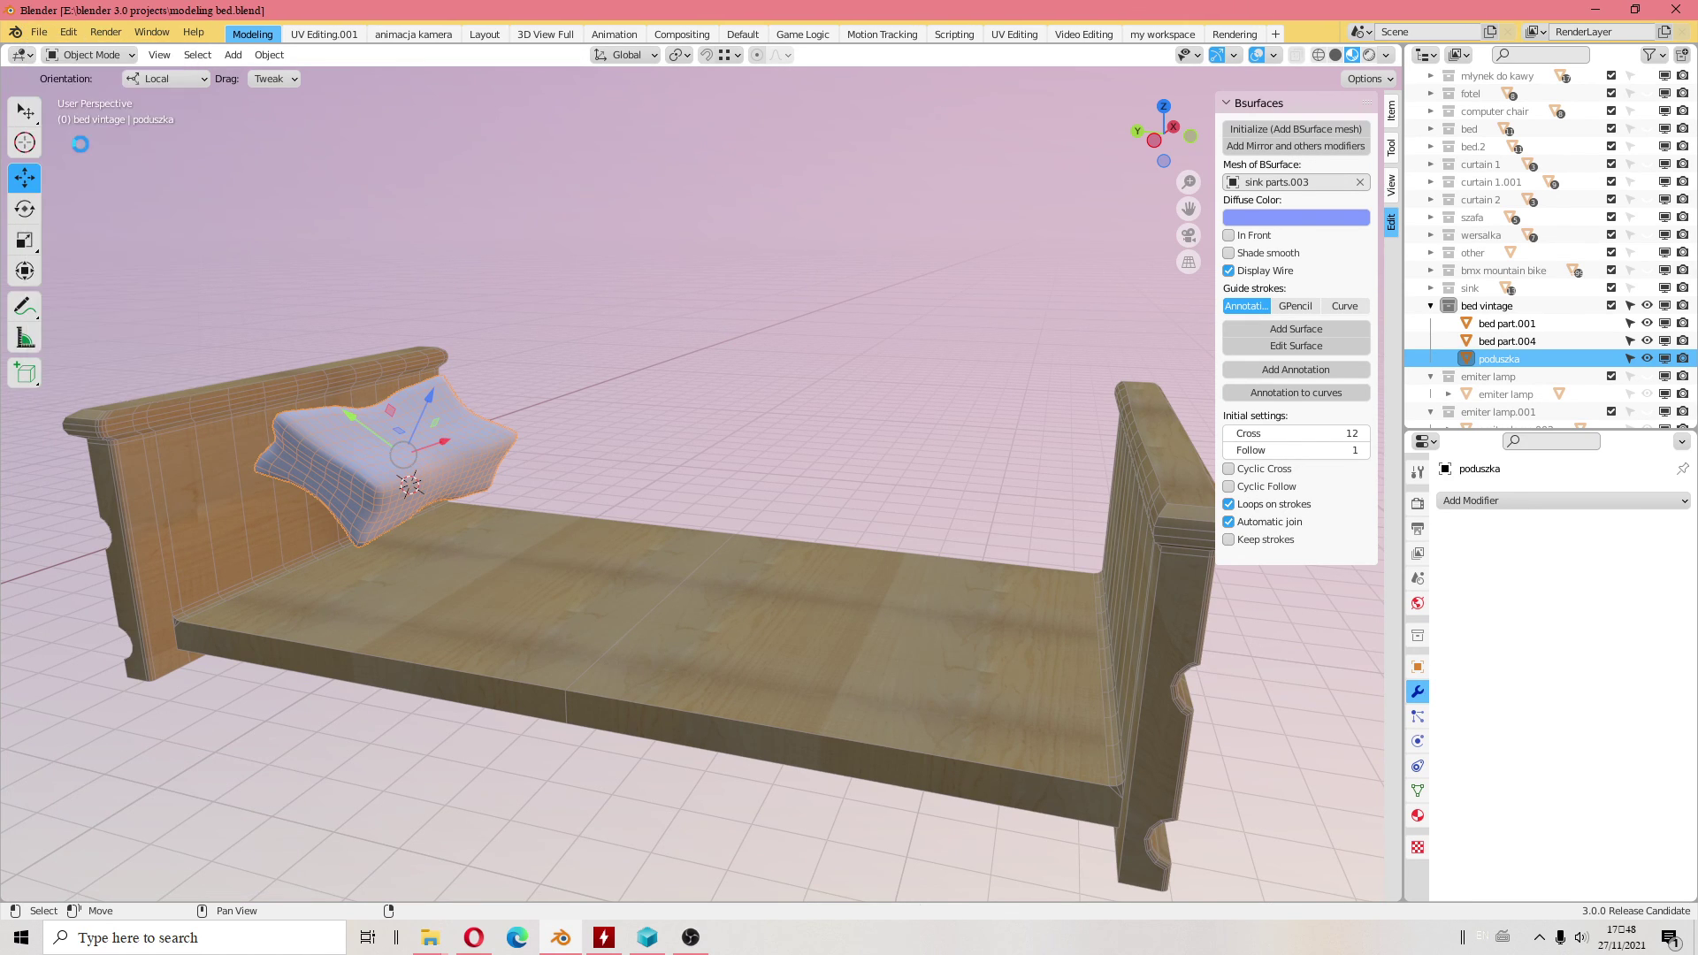